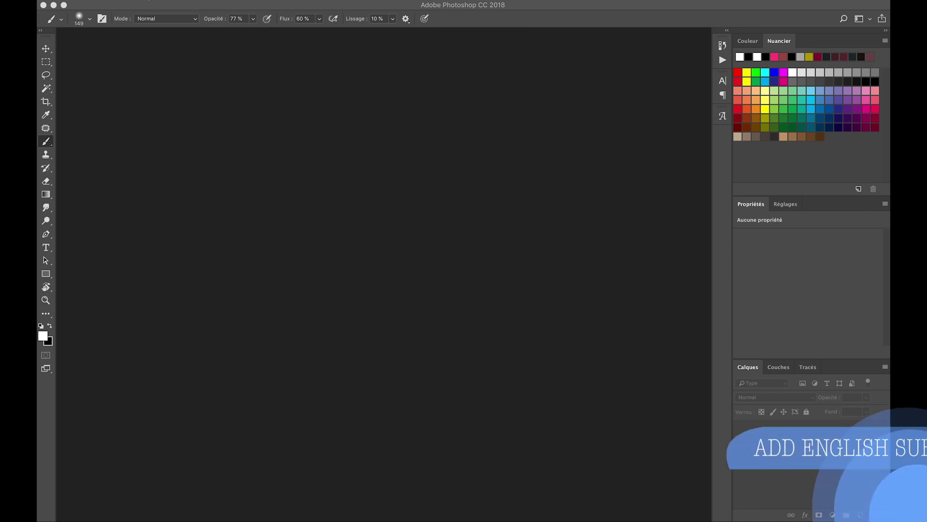
- Open Watsoncauldron.jpg from the Téléchargements folder as the scene image
left_click(150, 1)
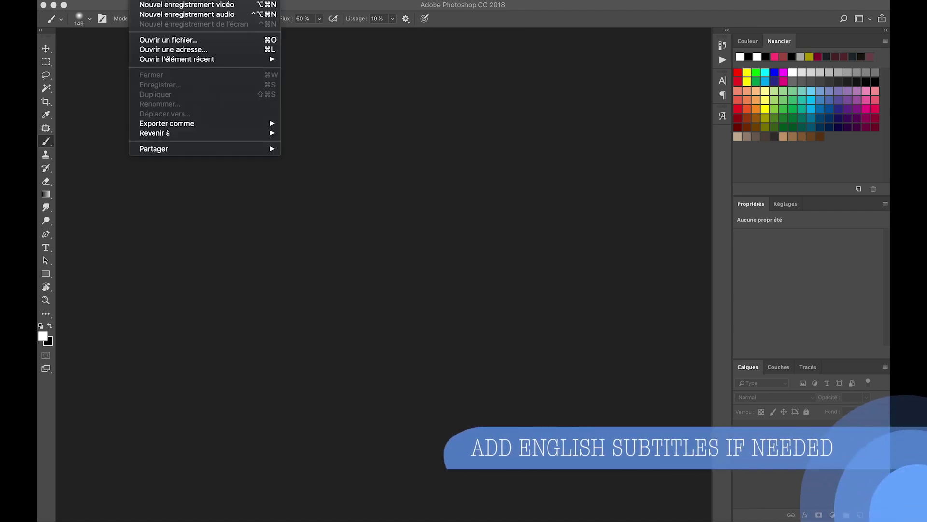
left_click(128, 12)
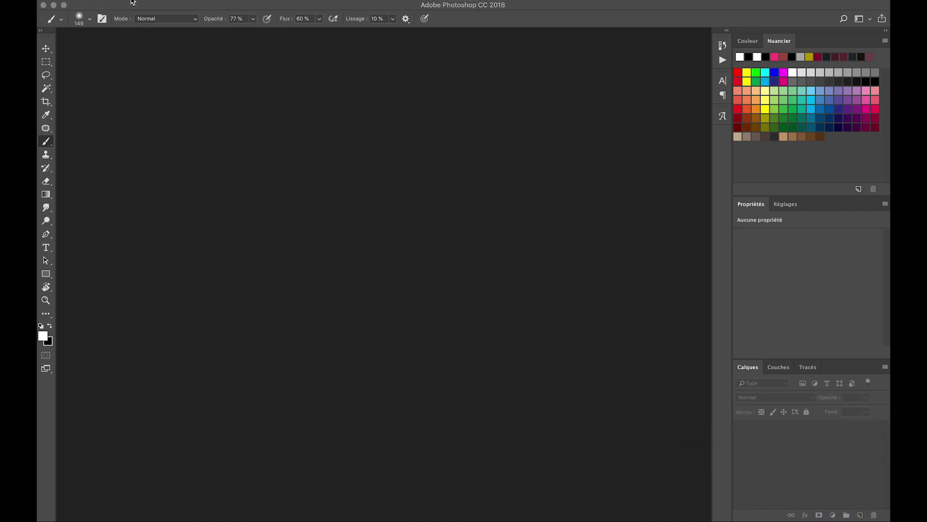
left_click(131, 2)
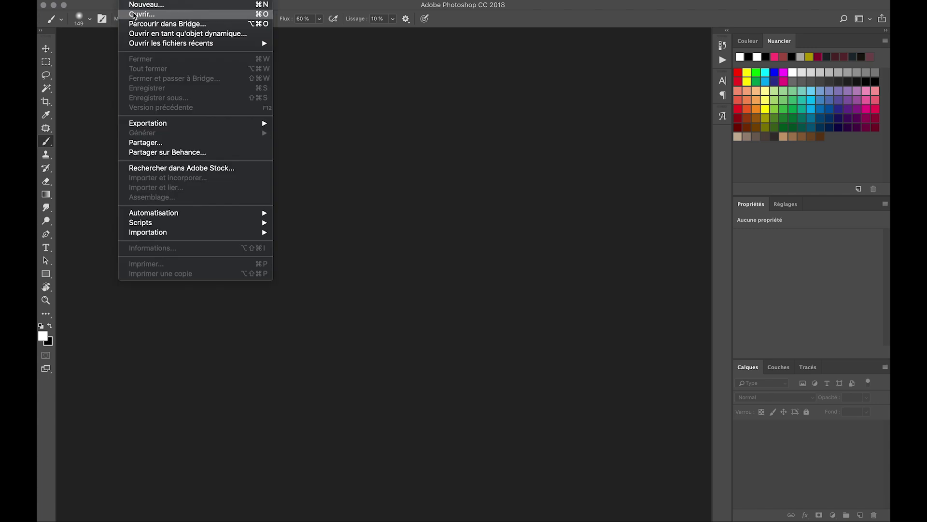
left_click(134, 15)
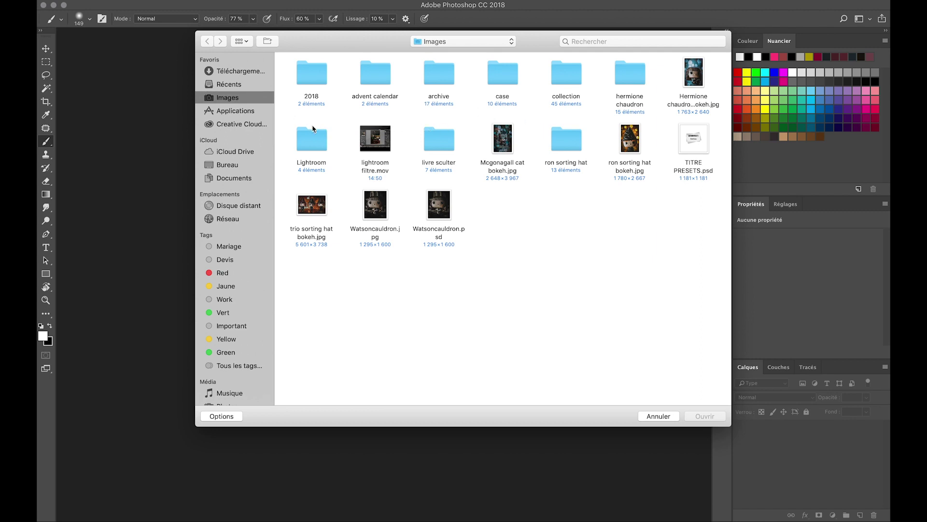
left_click(259, 73)
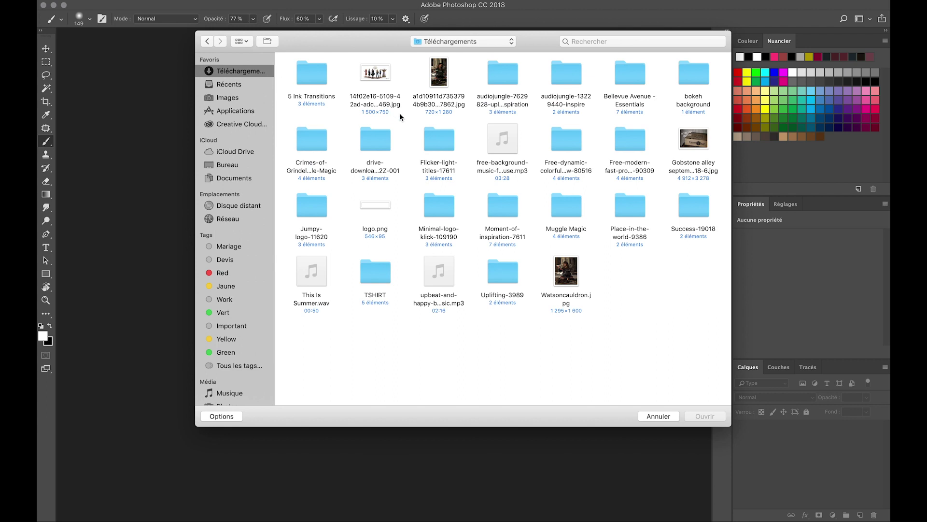
left_click(572, 276)
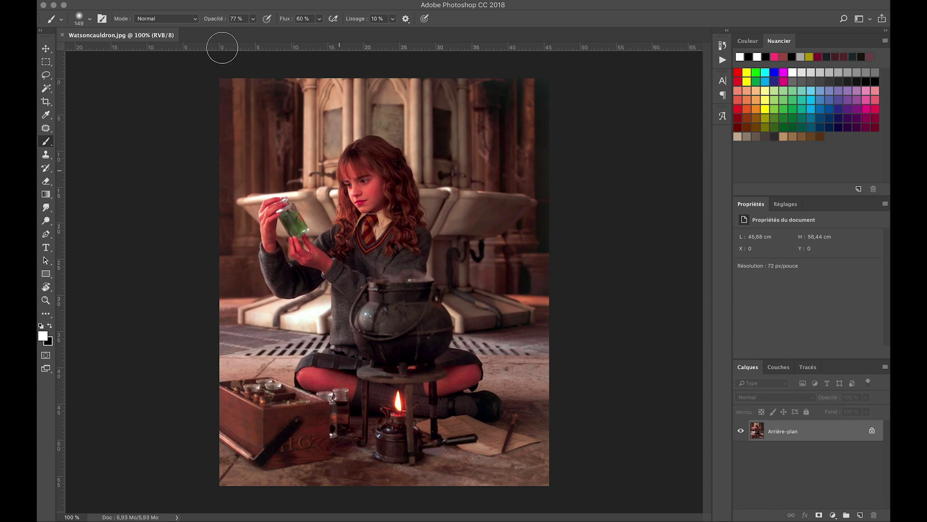
- Apply Hue/Saturation with Saturation -49 to the cauldron scene
left_click(196, 1)
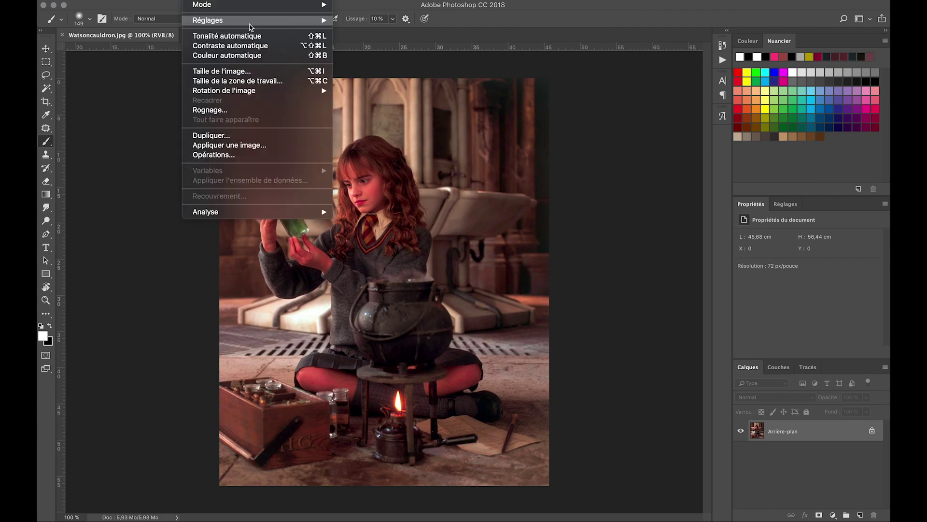
mouse_move(218, 20)
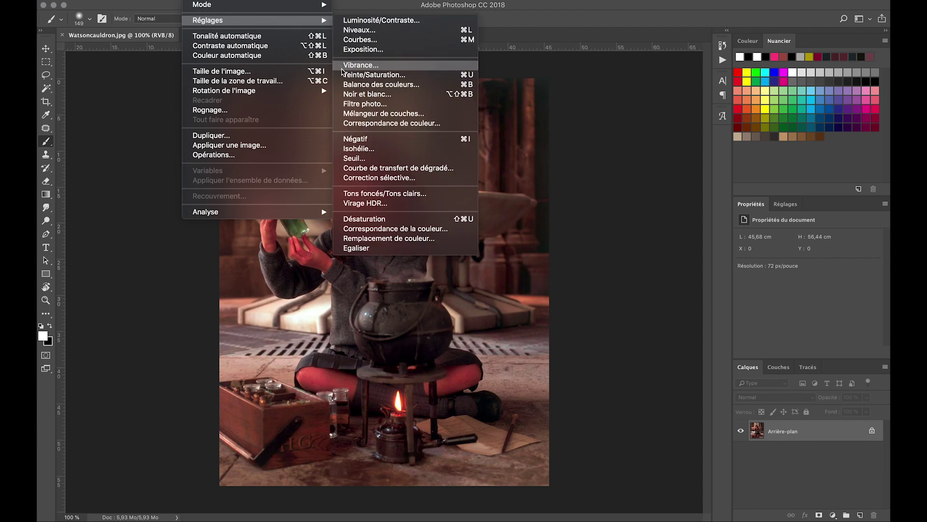
left_click(344, 76)
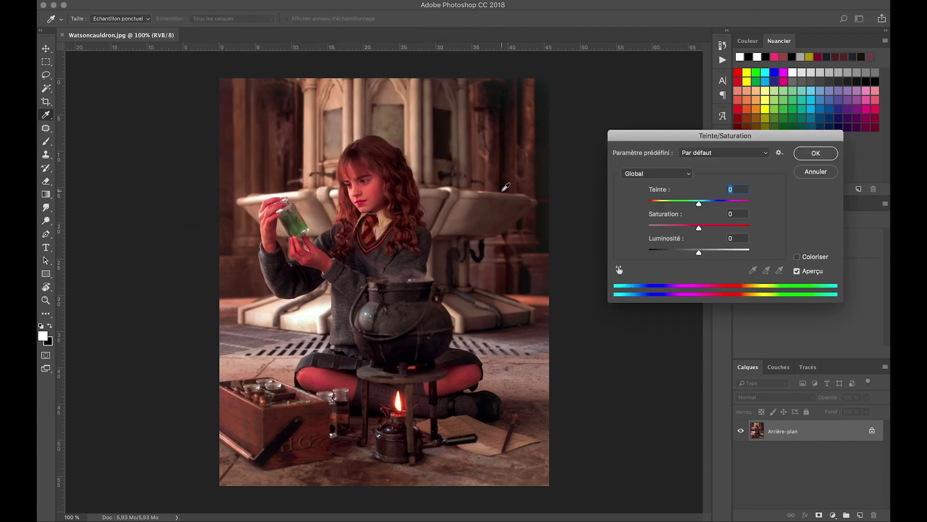
left_click(671, 226)
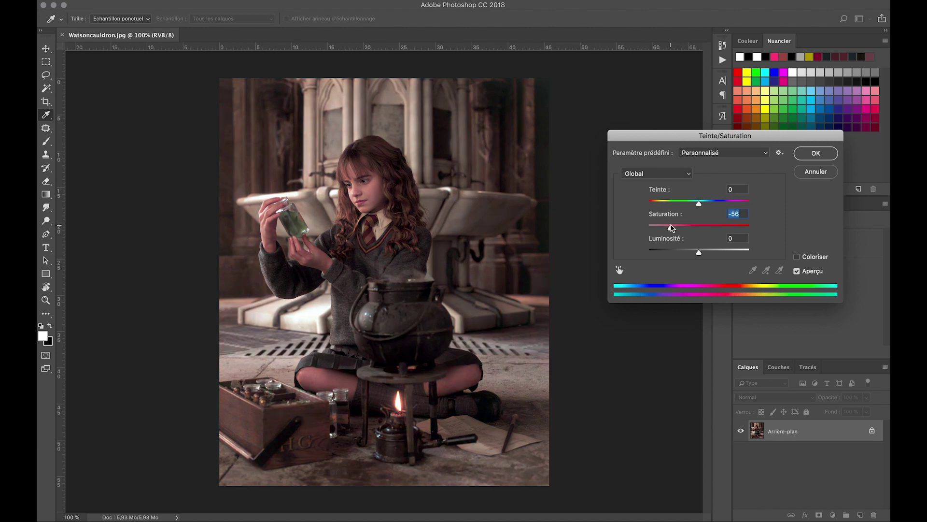
left_click_drag(671, 227, 674, 226)
left_click(816, 153)
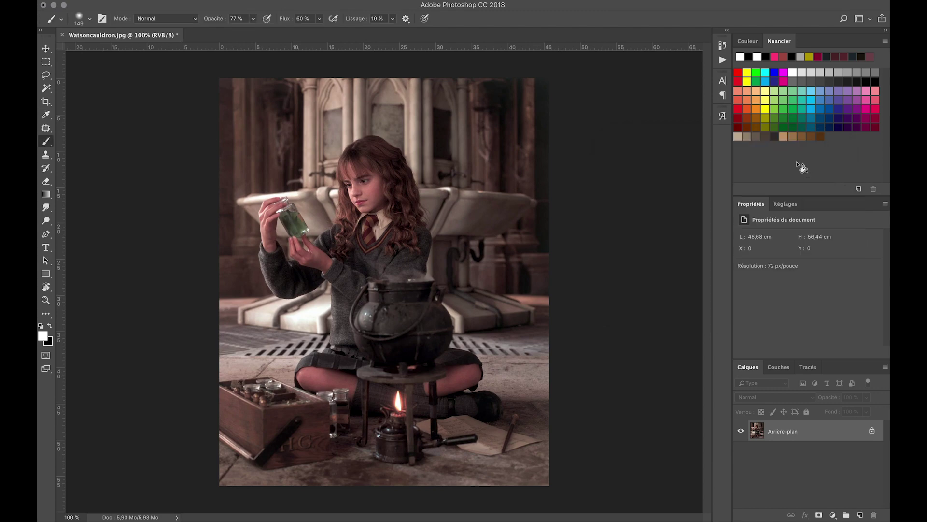
left_click(142, 1)
- Open Hermione chaudron-3.jpg from Images > hermione chaudron with its embedded profile
left_click(147, 17)
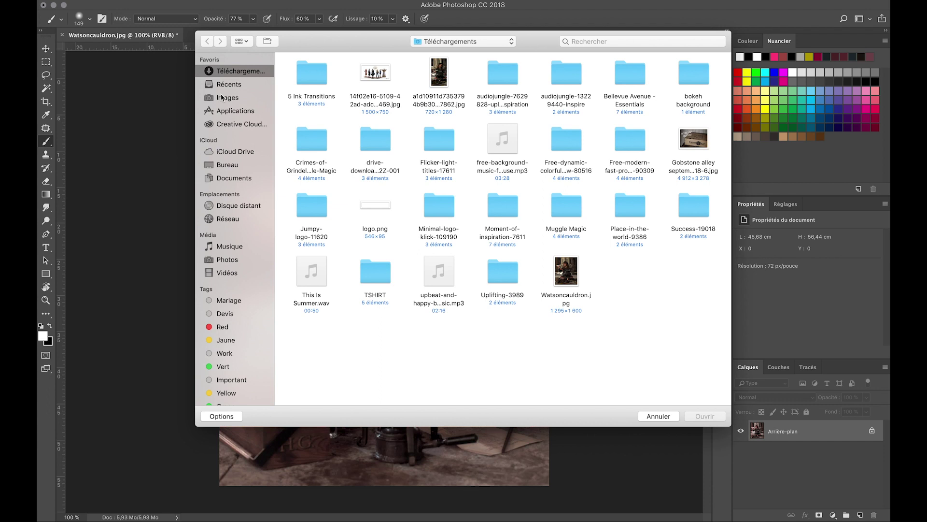
left_click(222, 98)
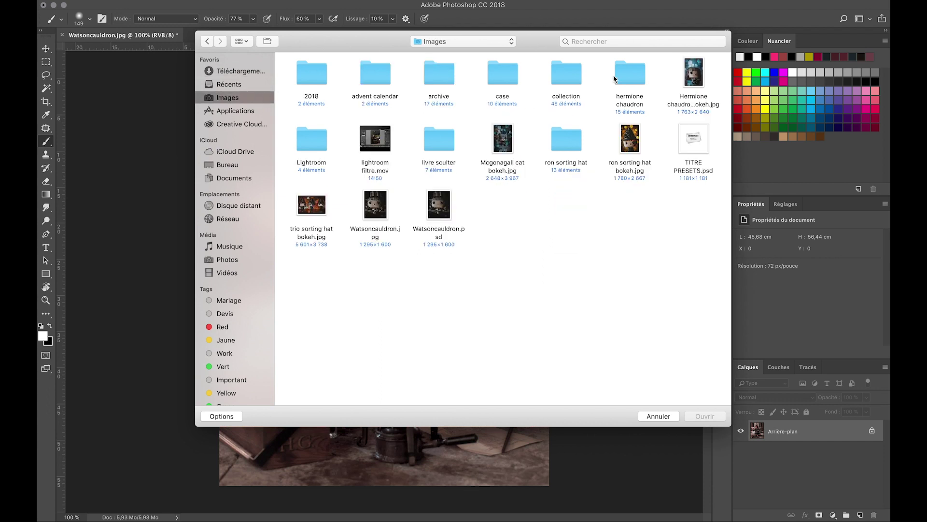
left_click(629, 77)
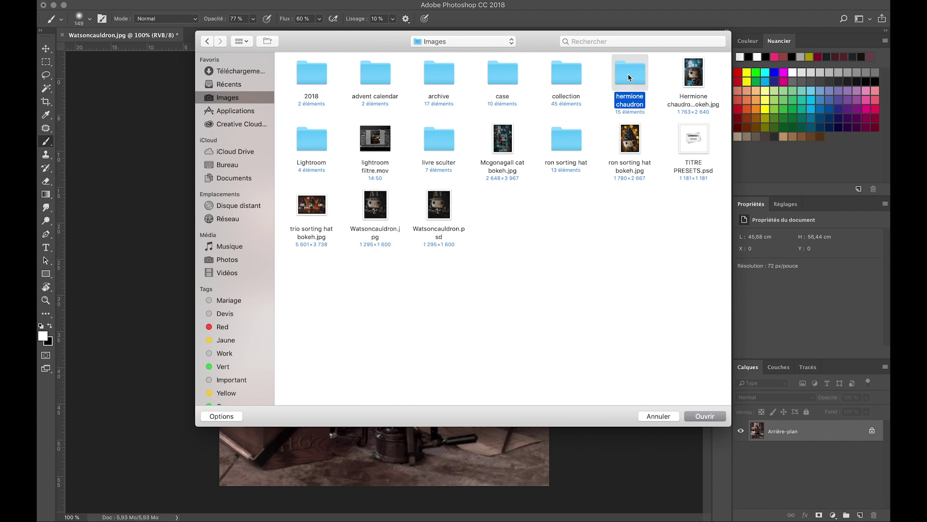
double_click(629, 78)
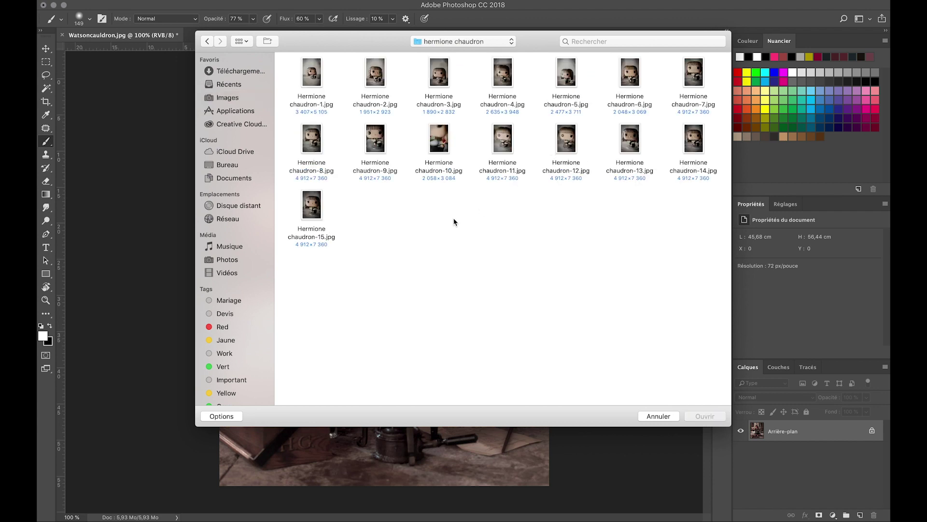
left_click(440, 85)
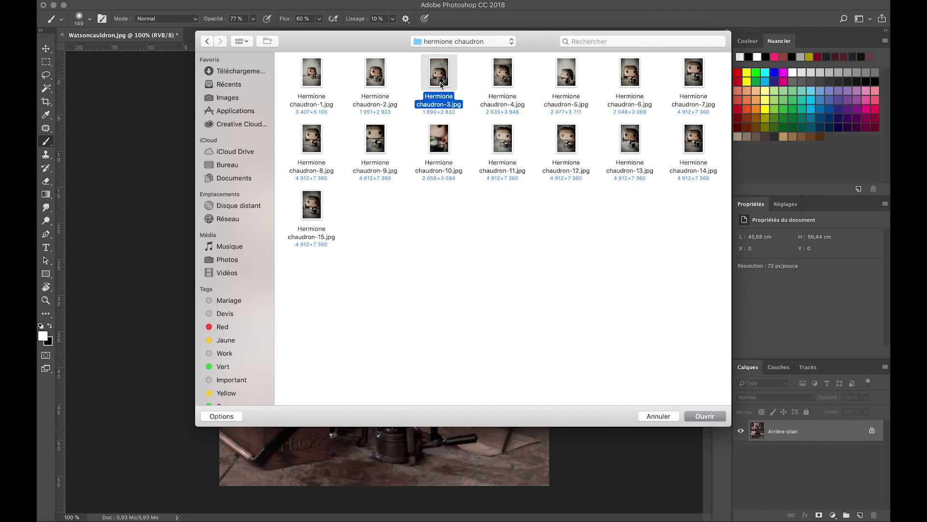
key("space")
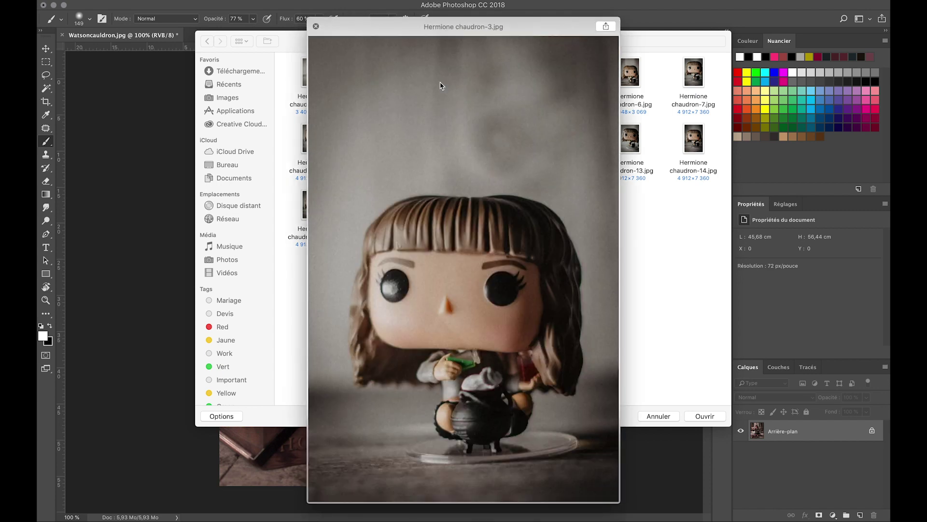
key("space")
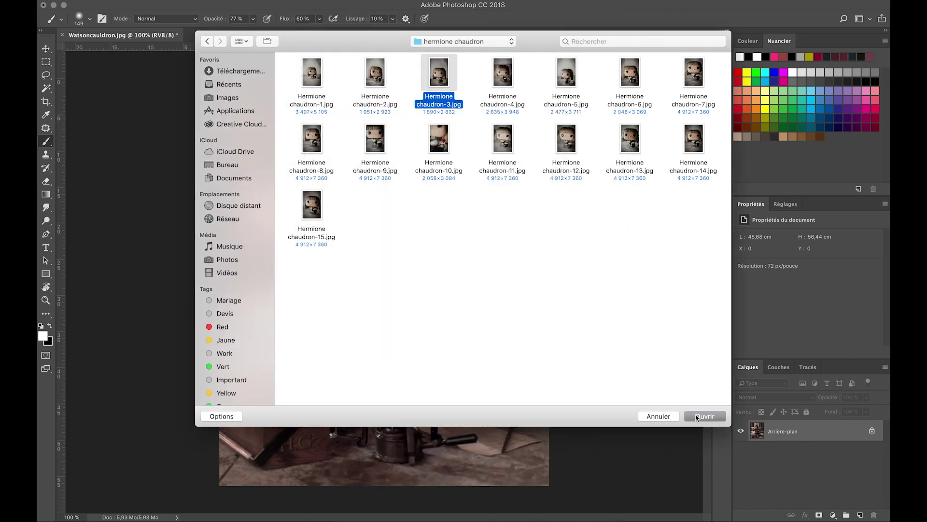
left_click(698, 418)
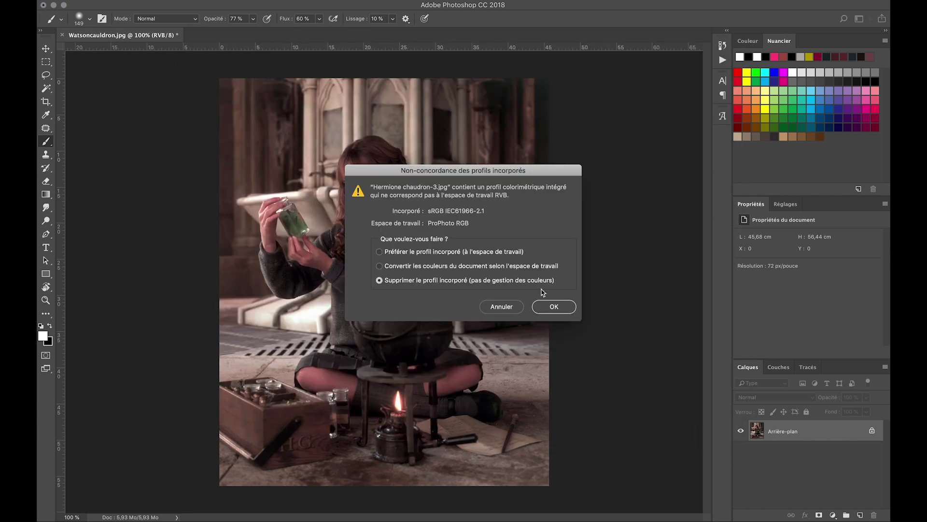
left_click(518, 252)
left_click(545, 309)
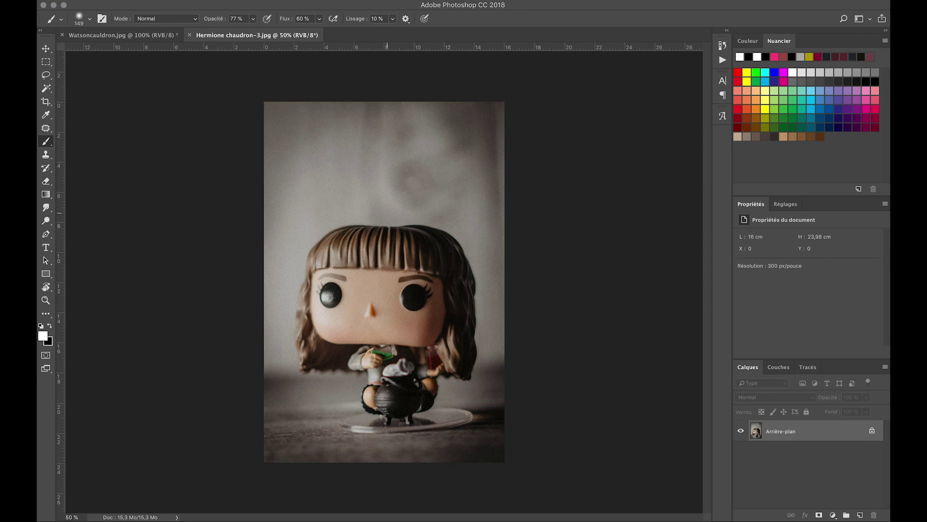
- In Select and Mask, select Hermione's hair, eyes and cauldron, outputting a layer with mask
left_click(297, 1)
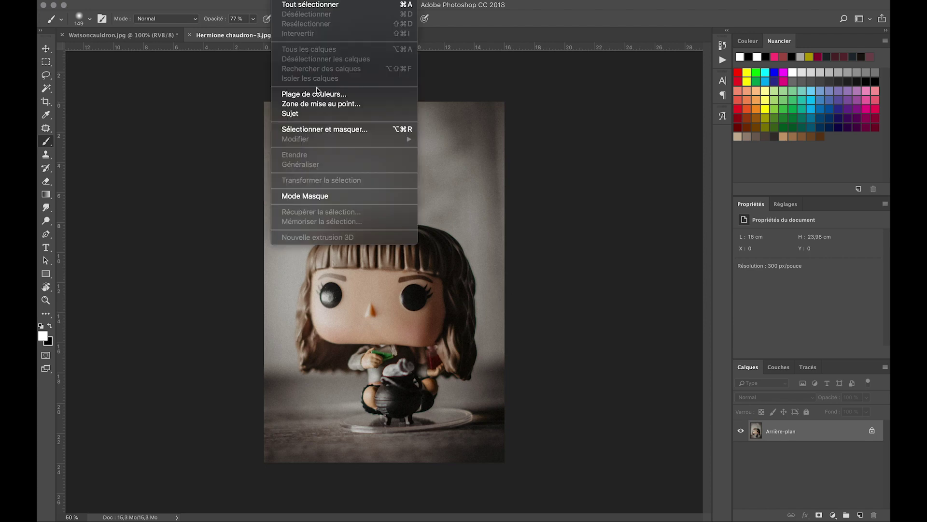
left_click(324, 129)
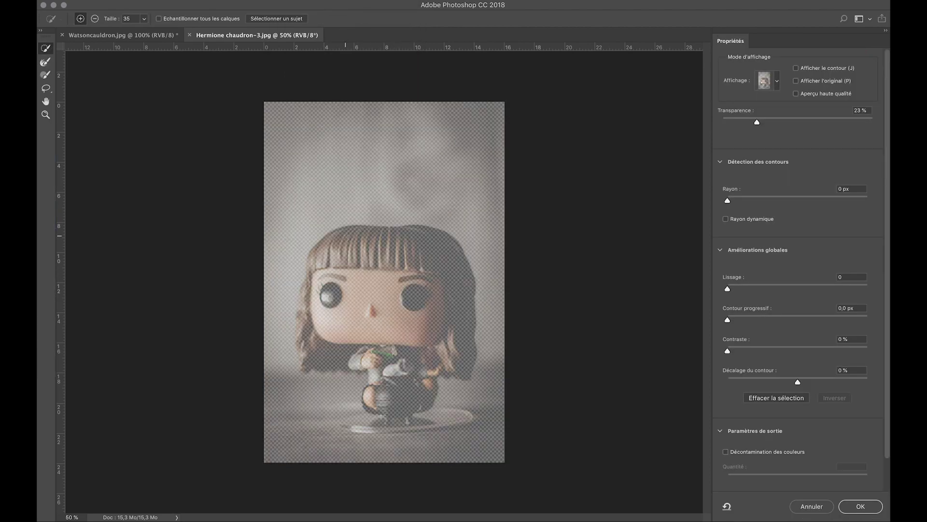
mouse_move(349, 239)
left_mouse_down()
mouse_move(320, 254)
mouse_move(301, 347)
mouse_move(297, 326)
mouse_move(399, 367)
mouse_move(456, 367)
mouse_move(468, 357)
mouse_move(451, 253)
left_mouse_up()
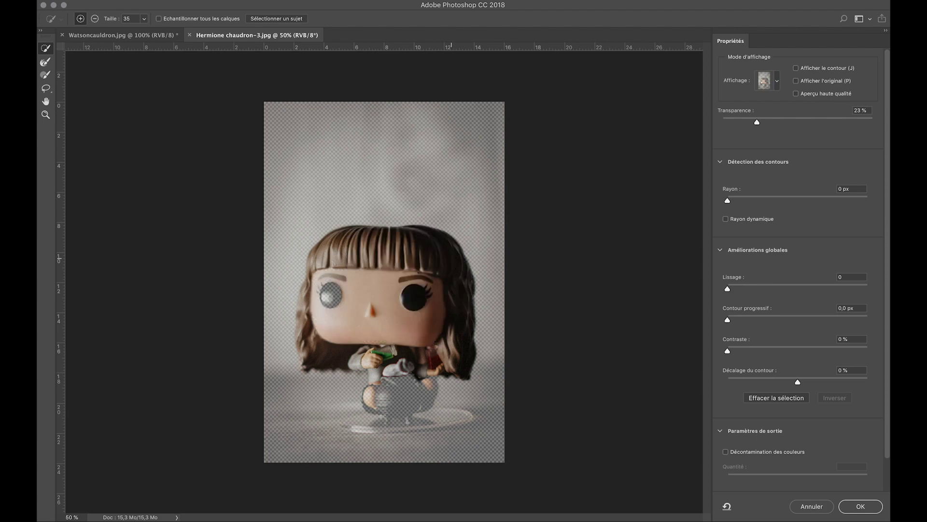
left_click(331, 295)
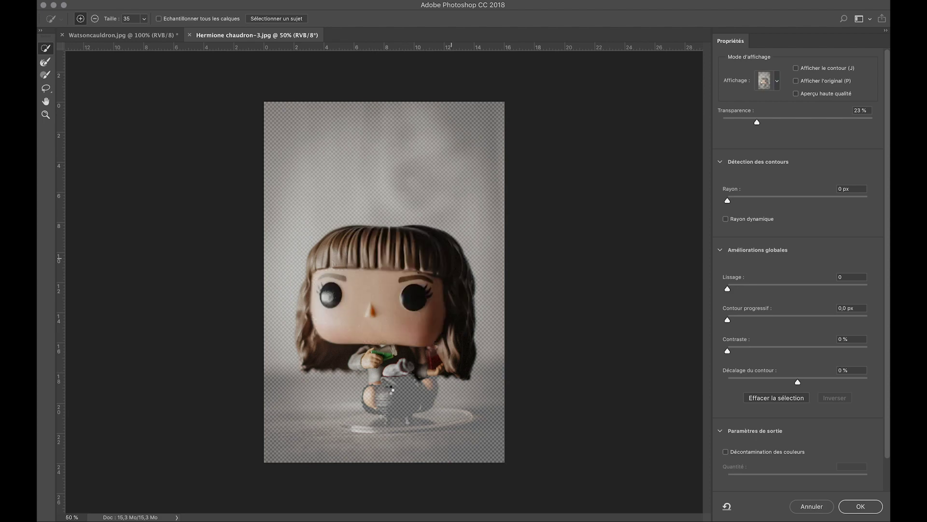
left_click(401, 381)
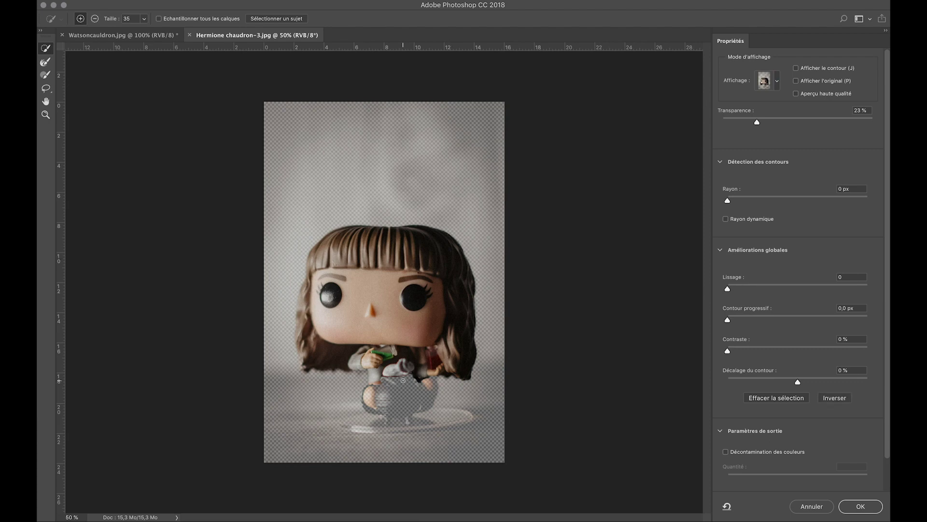
mouse_move(399, 388)
left_mouse_down()
mouse_move(396, 401)
mouse_move(364, 396)
left_mouse_up()
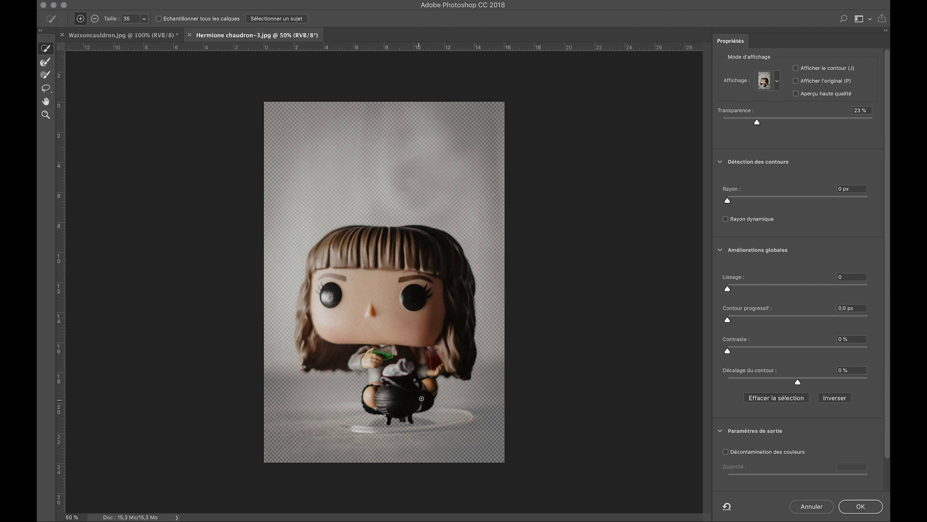
left_click_drag(430, 389, 431, 383)
left_click(863, 507)
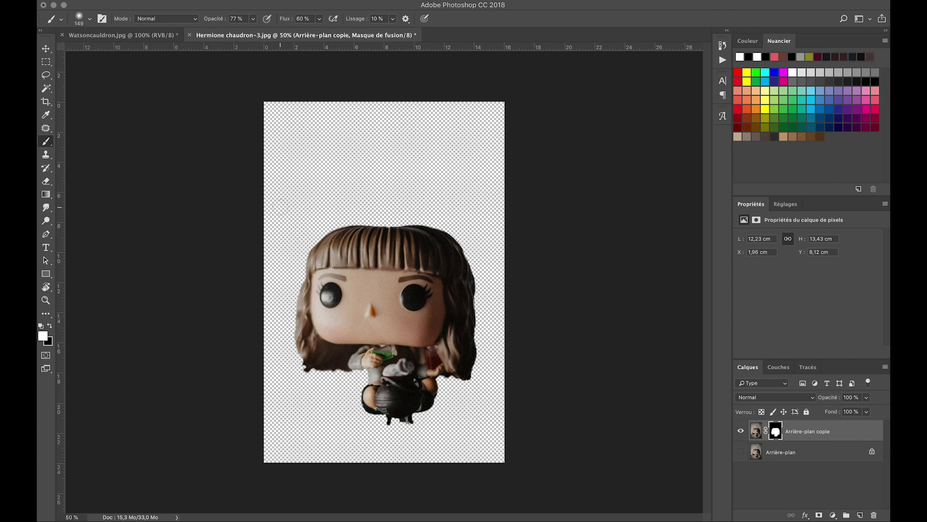
- Move the masked Arrière-plan copie layer into the Watsoncauldron.jpg document
left_click(46, 50)
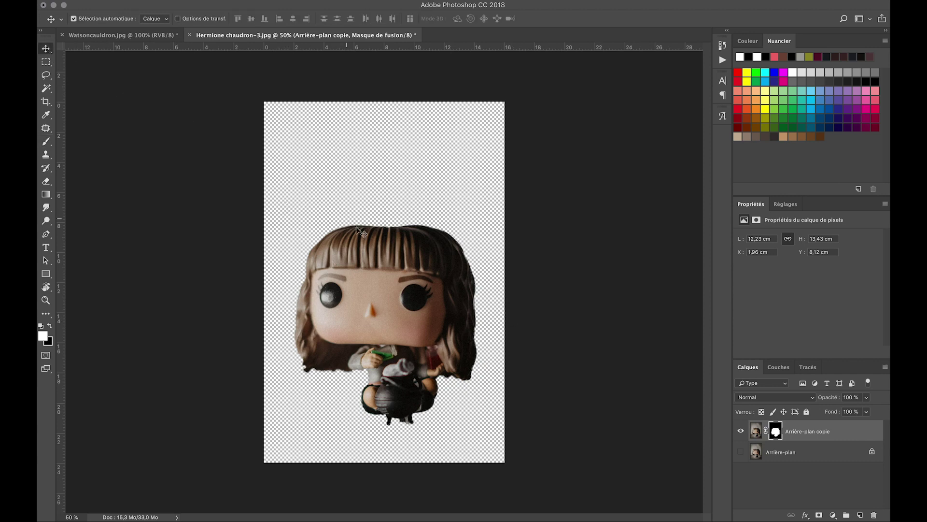
left_click_drag(371, 246, 165, 41)
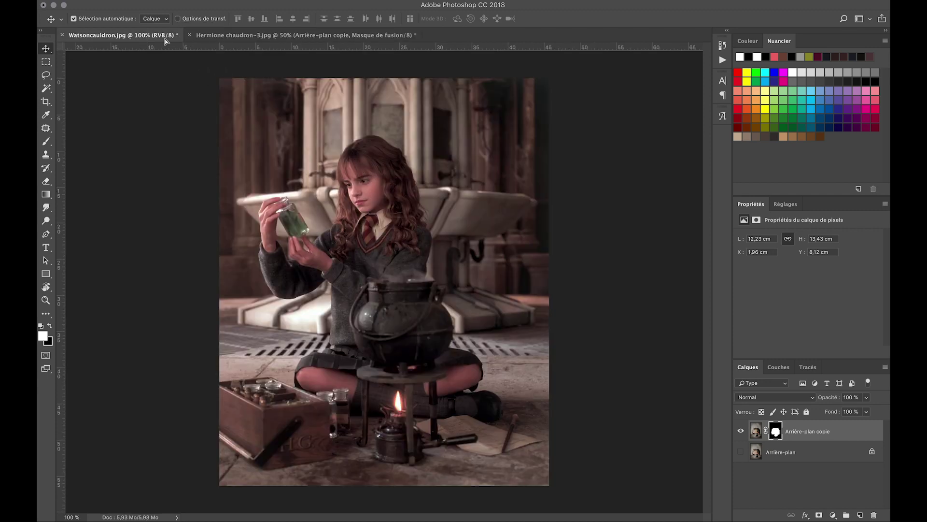
mouse_move(165, 41)
left_mouse_down()
mouse_move(384, 193)
mouse_move(391, 214)
left_mouse_up()
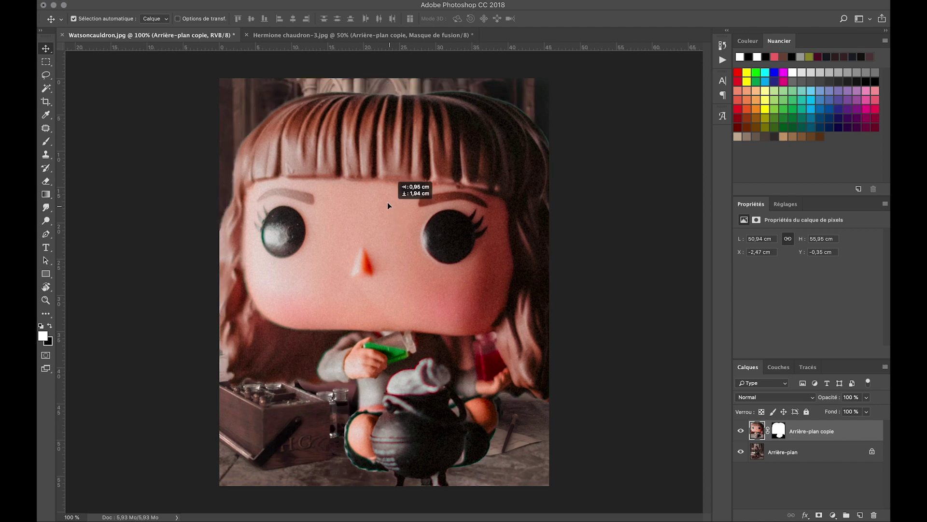
left_click(176, 1)
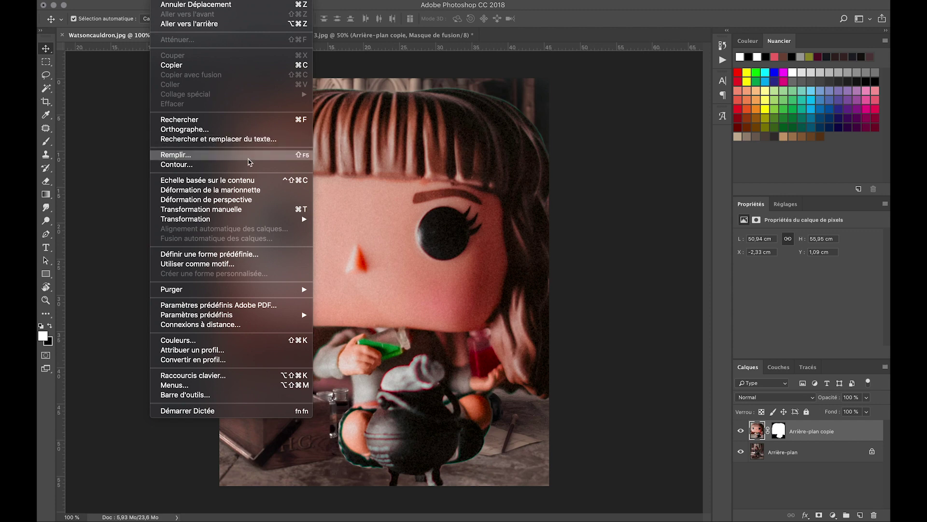
- Scale the Hermione figure proportionally to 75% and move it lower, then commit
left_click(252, 211)
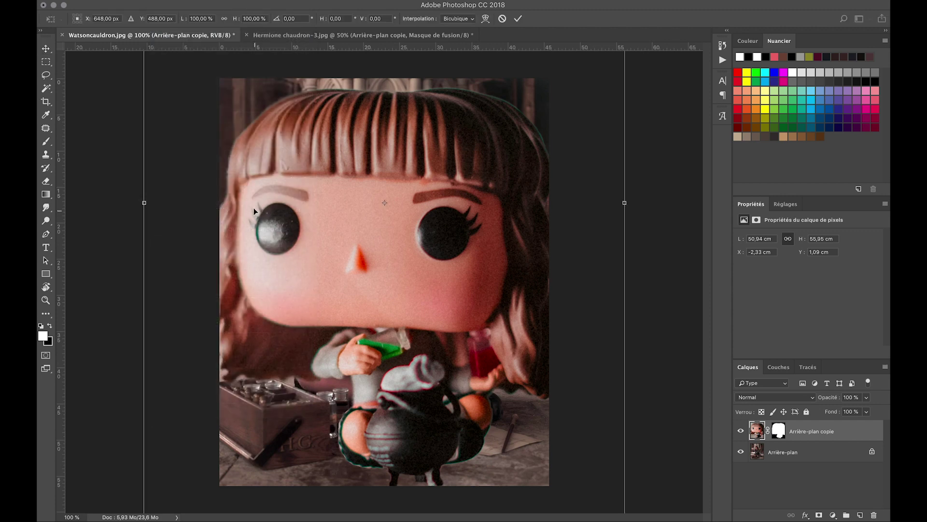
left_click(224, 23)
left_click_drag(235, 22, 224, 20)
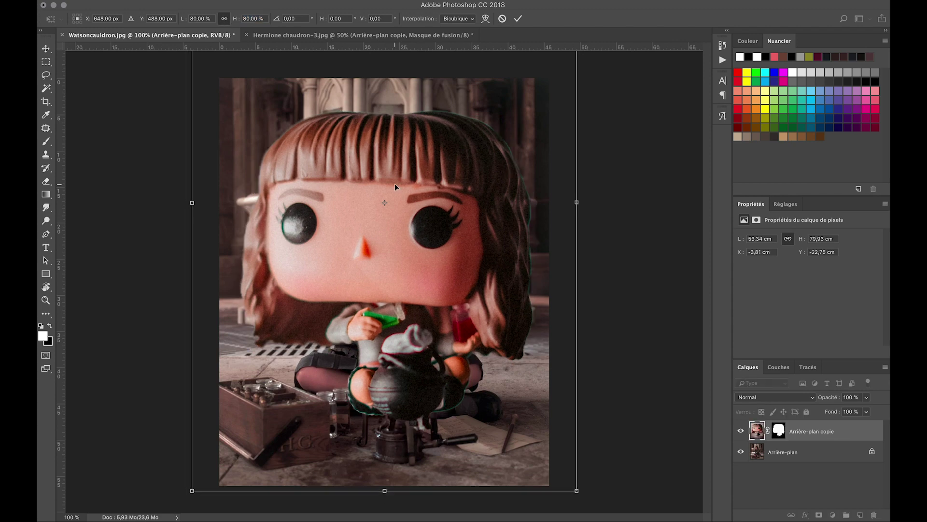
left_click_drag(395, 184, 391, 207)
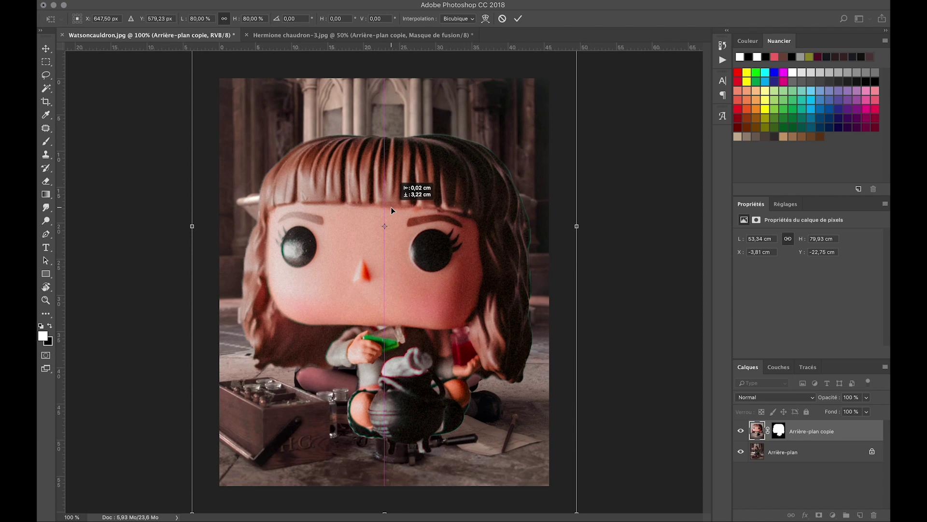
left_click_drag(391, 208, 391, 212)
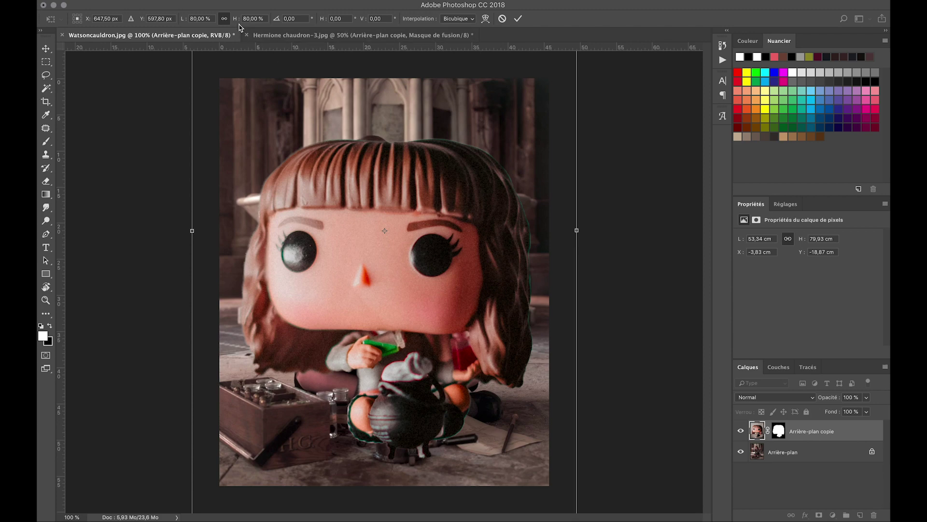
type("75")
key("Return")
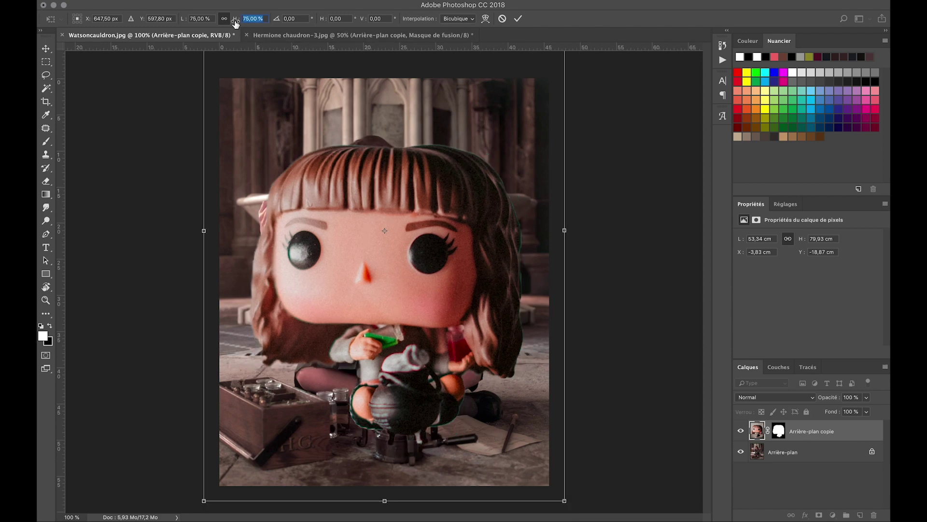
left_click(334, 157)
left_click_drag(347, 253, 347, 257)
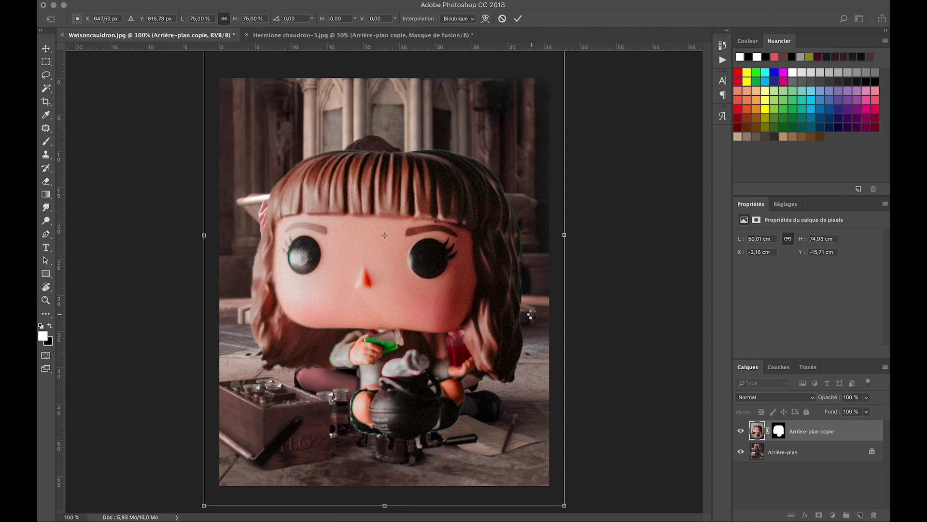
key("Return")
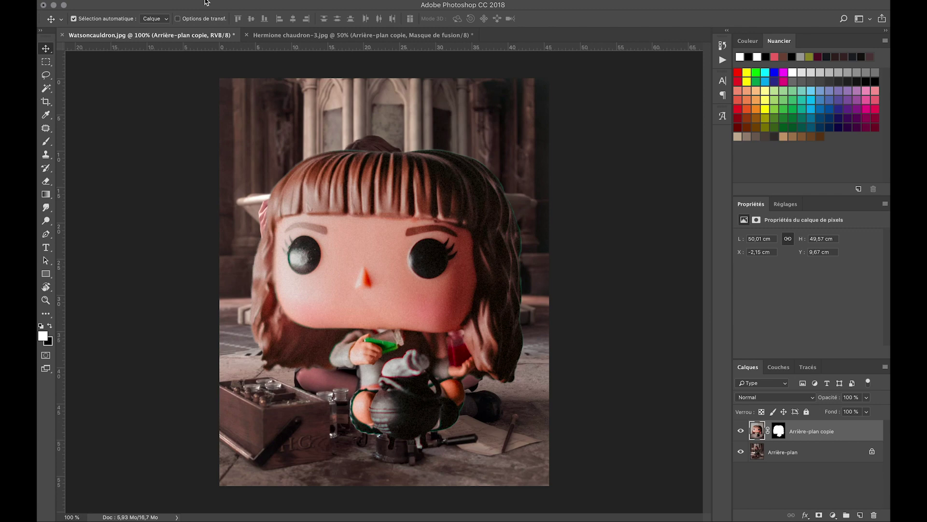
- Apply Hue/Saturation with Saturation -28 to the Hermione figure layer
left_click(206, 3)
mouse_move(208, 20)
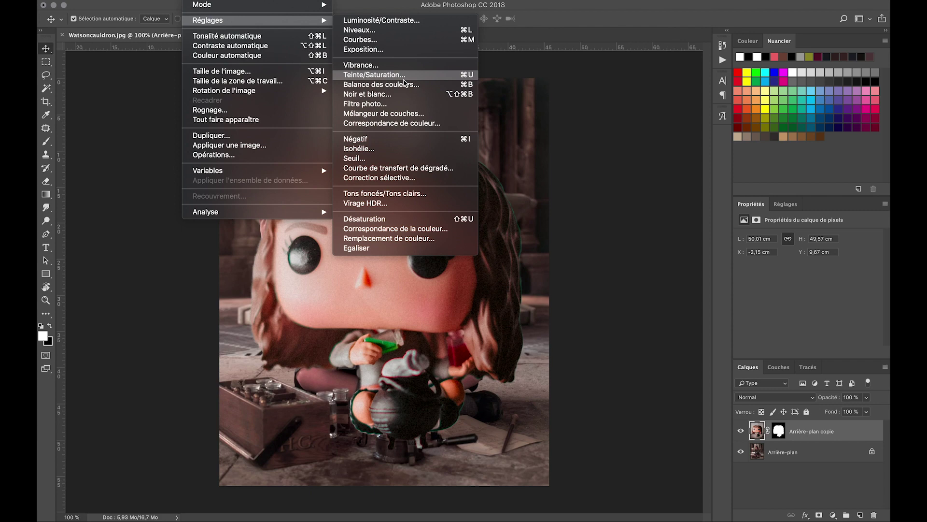
left_click(405, 77)
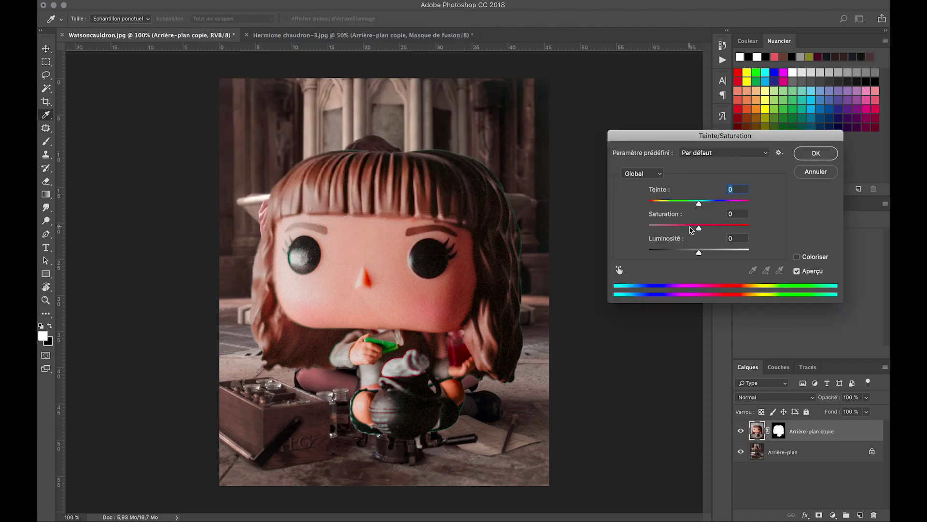
left_click_drag(691, 230, 686, 231)
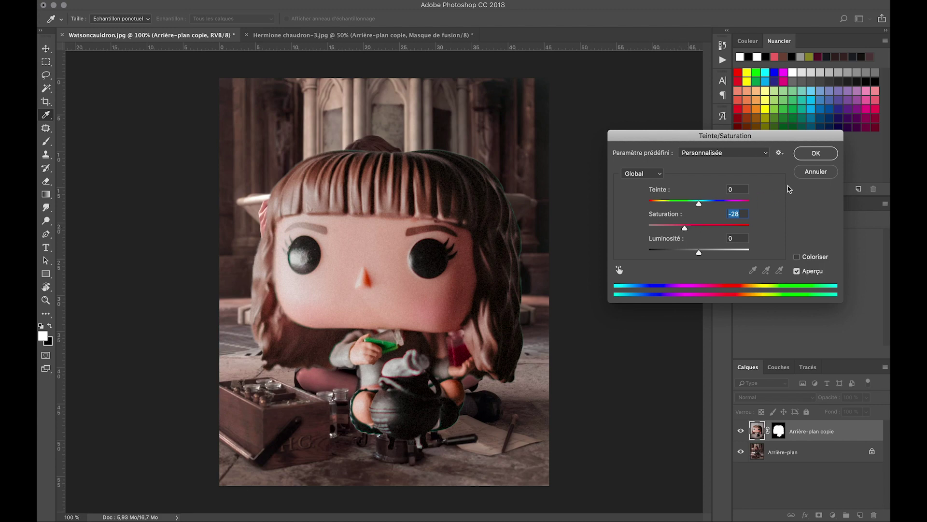
left_click(802, 154)
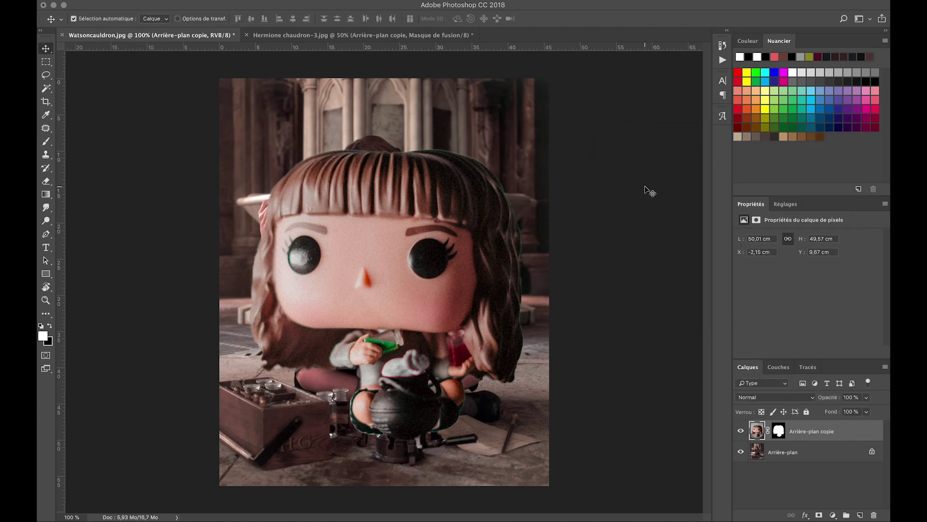
- Add a new layer above Arrière-plan and set the Clone Stamp to size 77
left_click(803, 451)
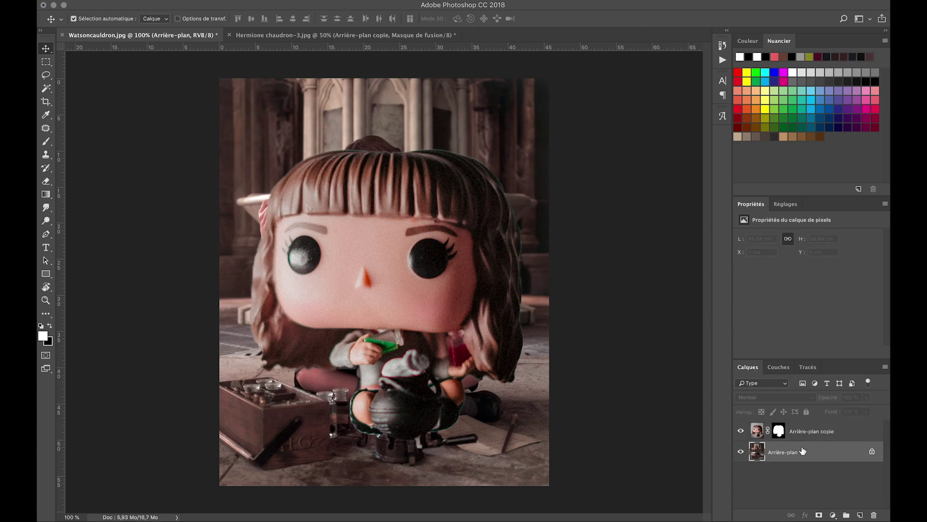
left_click(860, 515)
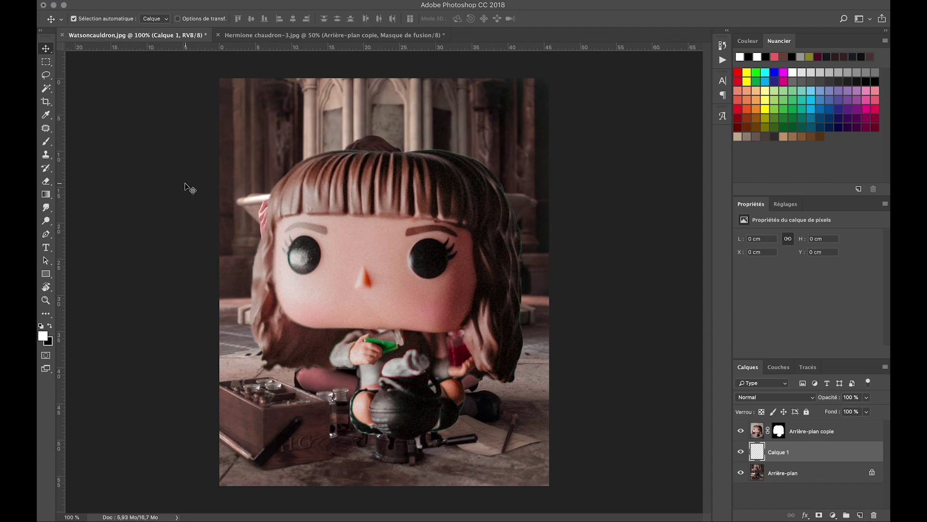
left_click(46, 155)
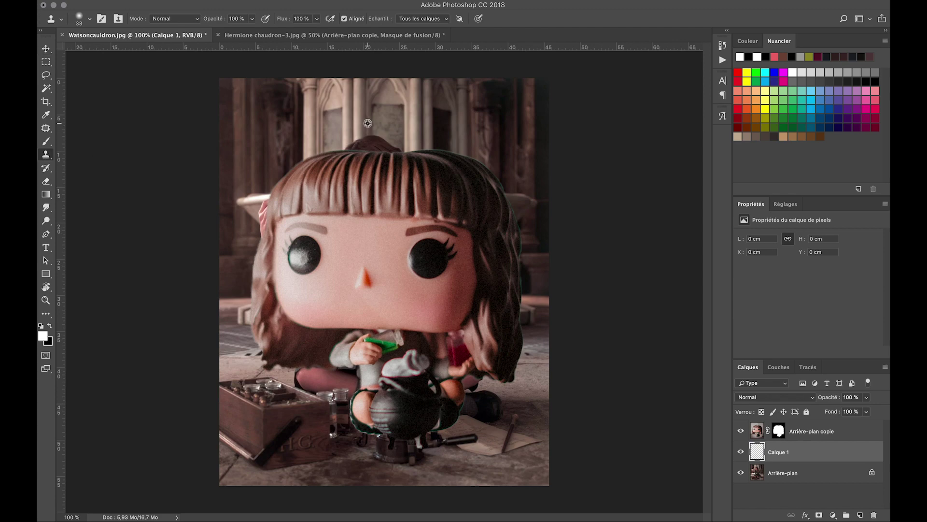
left_click_drag(367, 123, 389, 121)
- Clone the pillar background over the hair bun and dark spike above the head
left_click(366, 118, "alt")
left_click(366, 135)
left_click(366, 143)
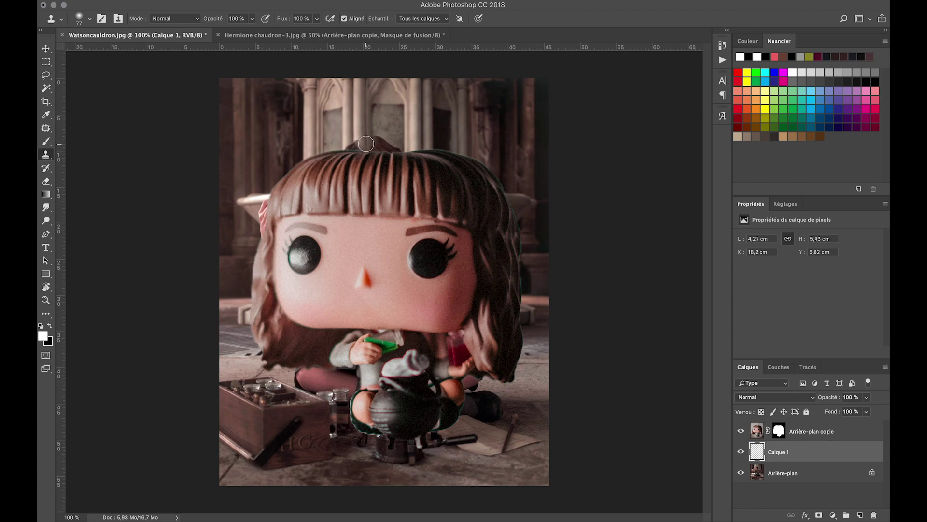
left_click_drag(366, 143, 353, 146)
left_click(353, 146)
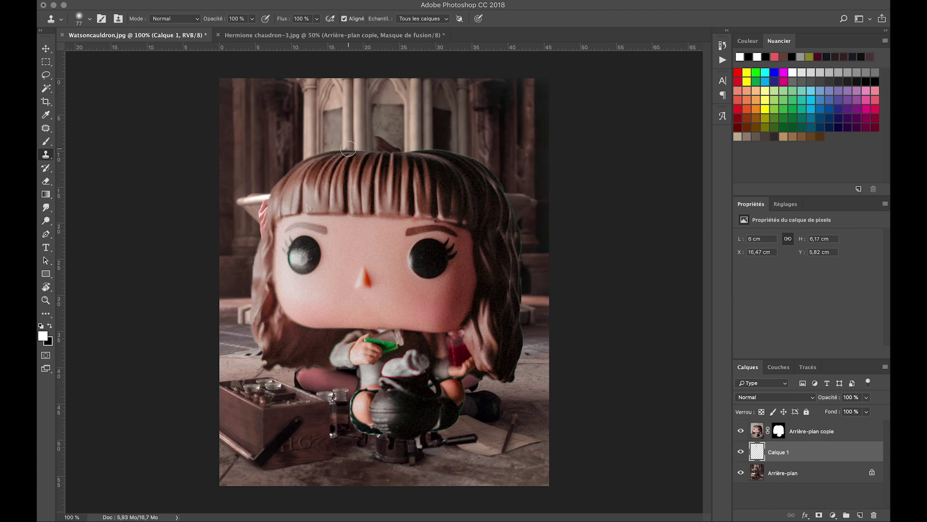
left_click(379, 139)
left_click_drag(379, 139, 388, 148)
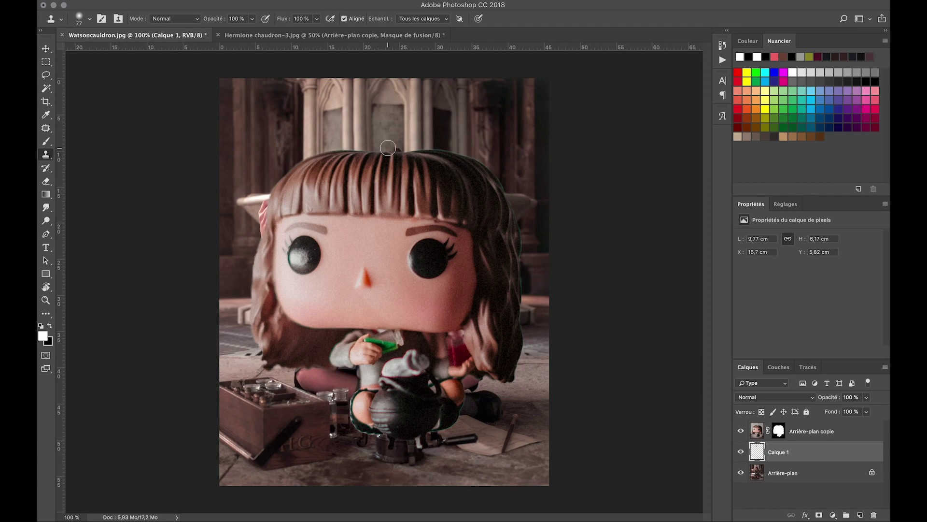
left_click(395, 148)
- Zoom to 300% and clone floor texture over the dark shoe and hair wisps
key("ctrl+plus")
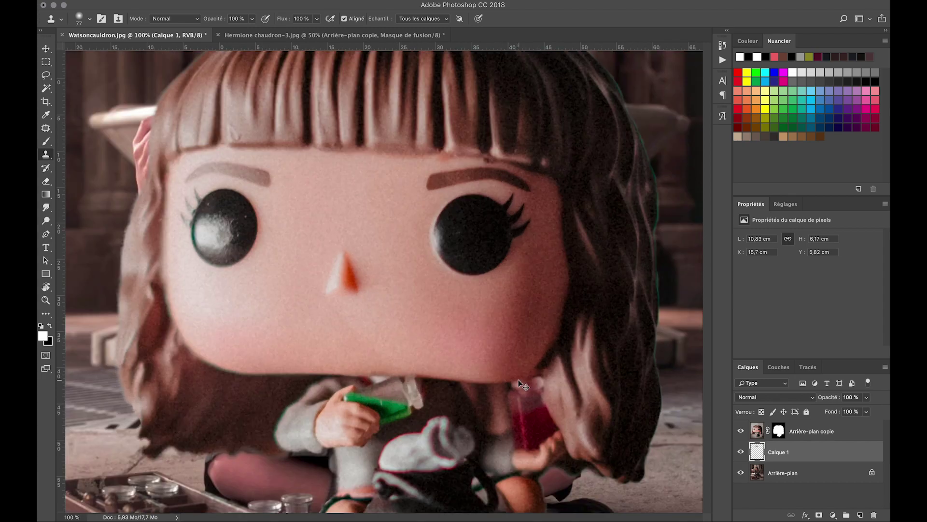
key("ctrl+plus")
scroll(518, 380, "down", 5)
scroll(518, 380, "right", 5)
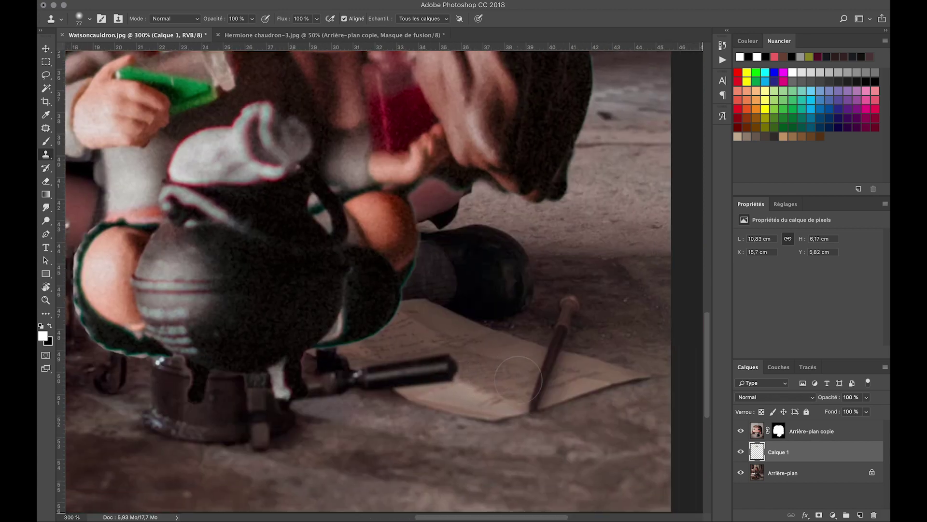
left_click(580, 239, "alt")
mouse_move(532, 245)
left_mouse_down()
mouse_move(423, 250)
mouse_move(483, 245)
mouse_move(462, 238)
mouse_move(425, 198)
left_mouse_up()
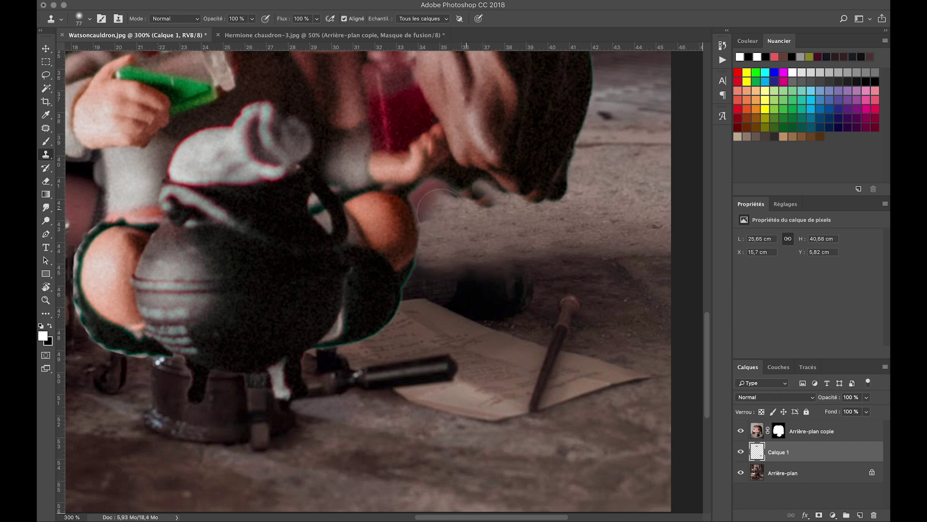
key("ctrl+z")
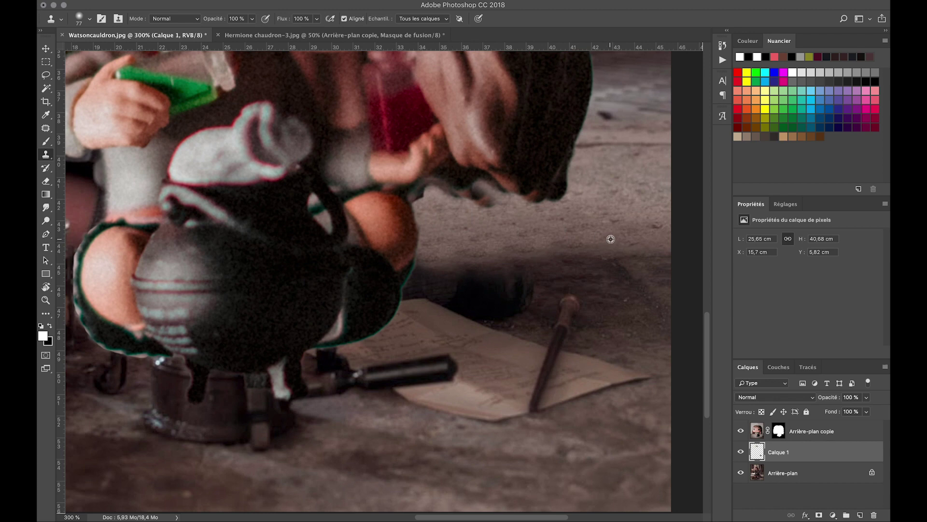
left_click_drag(484, 200, 431, 195)
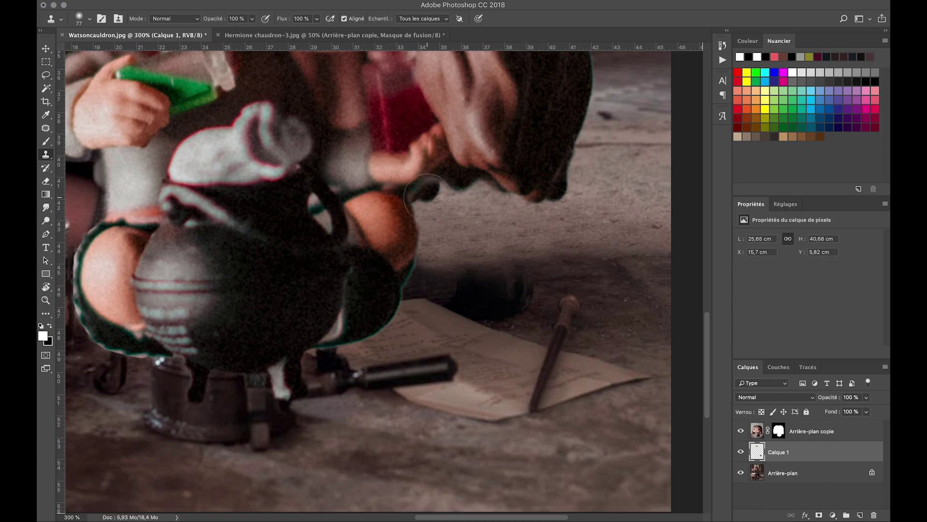
left_click_drag(446, 188, 436, 180)
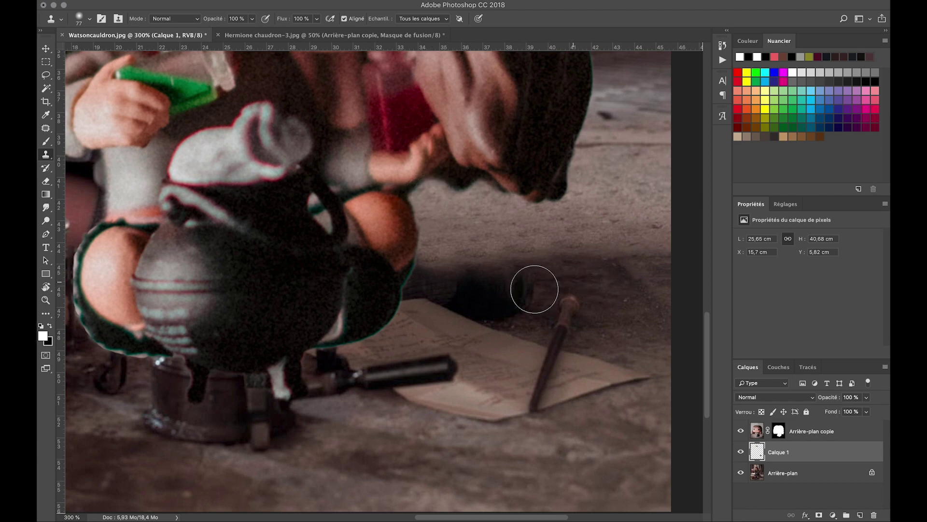
- With a size 27 clone brush, cover the wand shadow, cauldron edge and paper-top shadow
left_click_drag(518, 284, 482, 285)
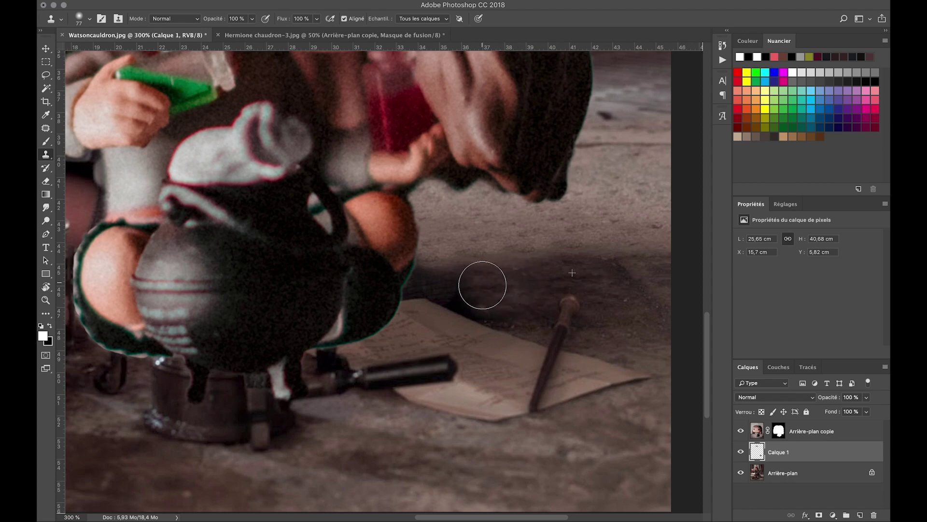
left_click(483, 284)
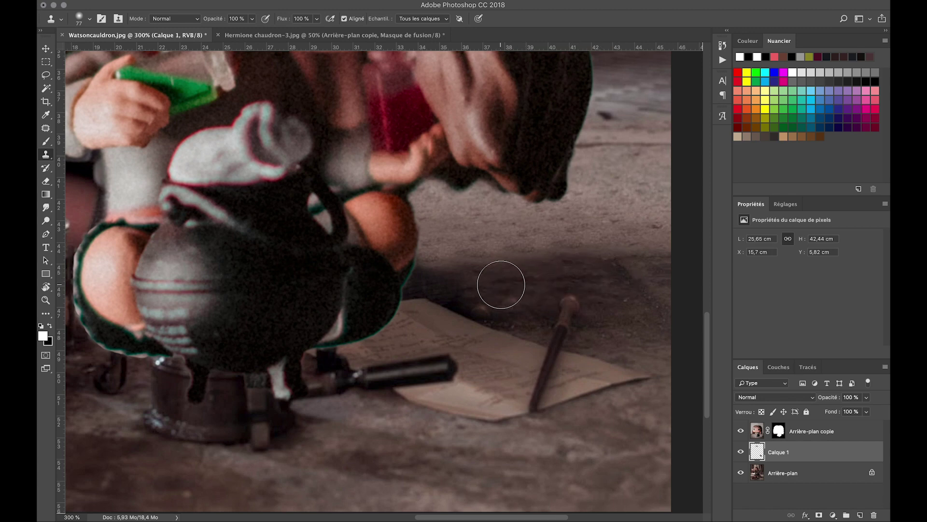
left_click_drag(501, 284, 498, 279)
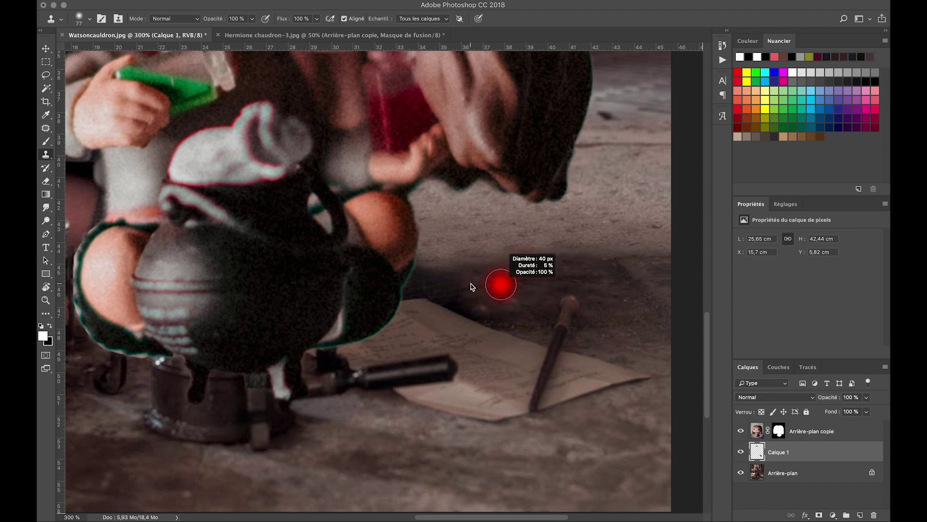
left_click(498, 279, "alt")
mouse_move(433, 281)
left_mouse_down()
mouse_move(410, 294)
mouse_move(457, 285)
left_mouse_up()
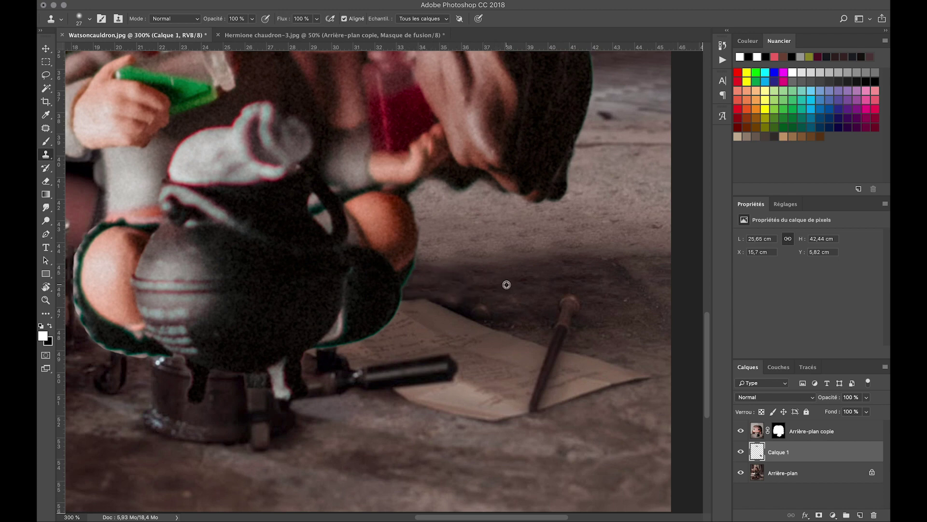
left_click(530, 310, "alt")
left_click_drag(488, 304, 441, 293)
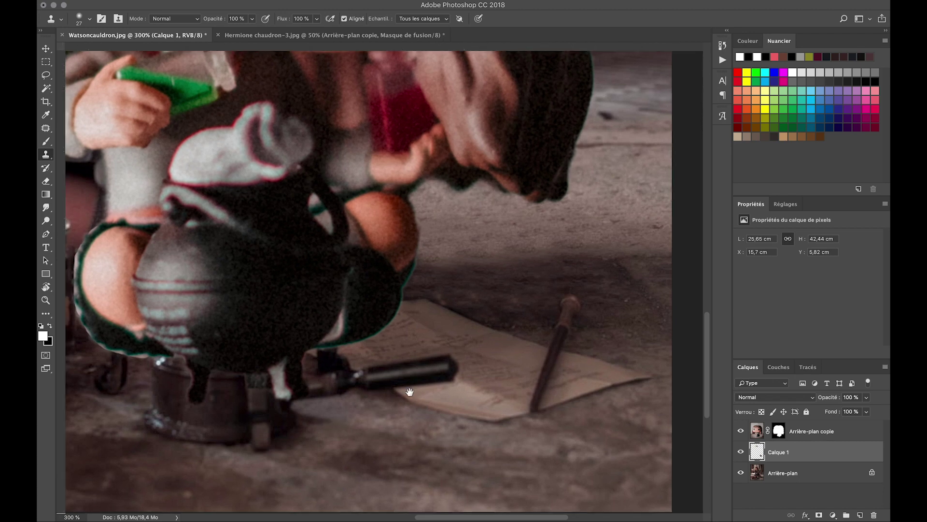
left_click_drag(331, 427, 412, 387)
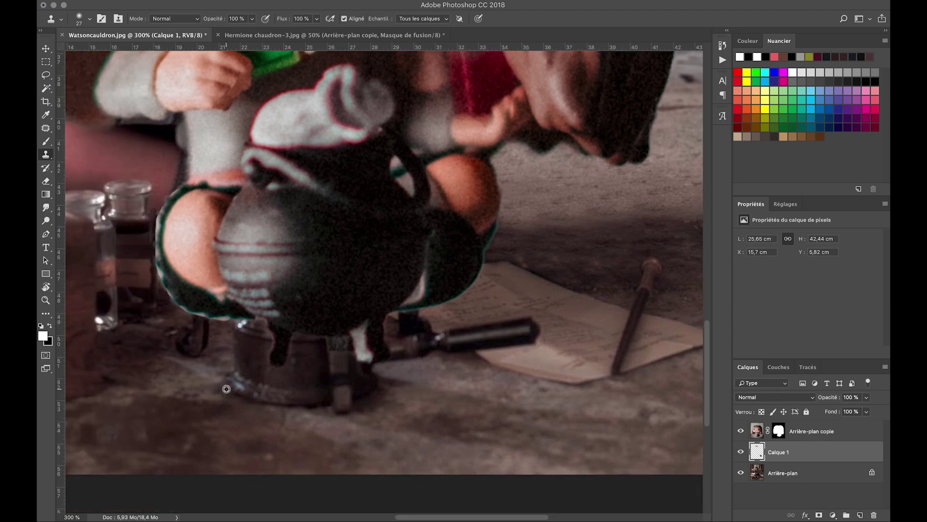
- Clone background over the cauldron's left foot, thin leg and foot highlight
mouse_move(213, 333)
left_mouse_down()
mouse_move(198, 321)
mouse_move(190, 341)
mouse_move(199, 341)
mouse_move(186, 341)
mouse_move(186, 330)
left_mouse_up()
left_click(223, 334, "alt")
left_click(155, 342, "alt")
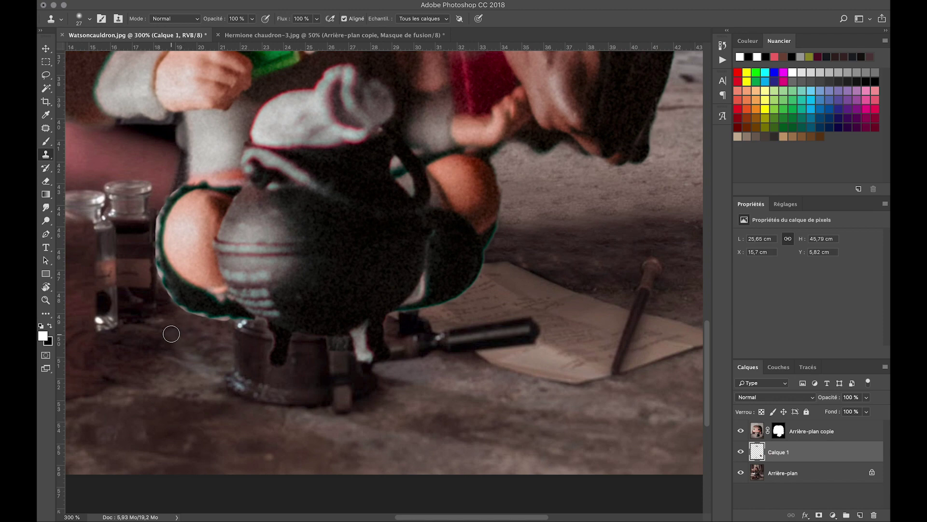
mouse_move(227, 332)
left_mouse_down()
mouse_move(263, 366)
mouse_move(252, 384)
mouse_move(269, 356)
mouse_move(256, 391)
left_mouse_up()
left_click(216, 342, "alt")
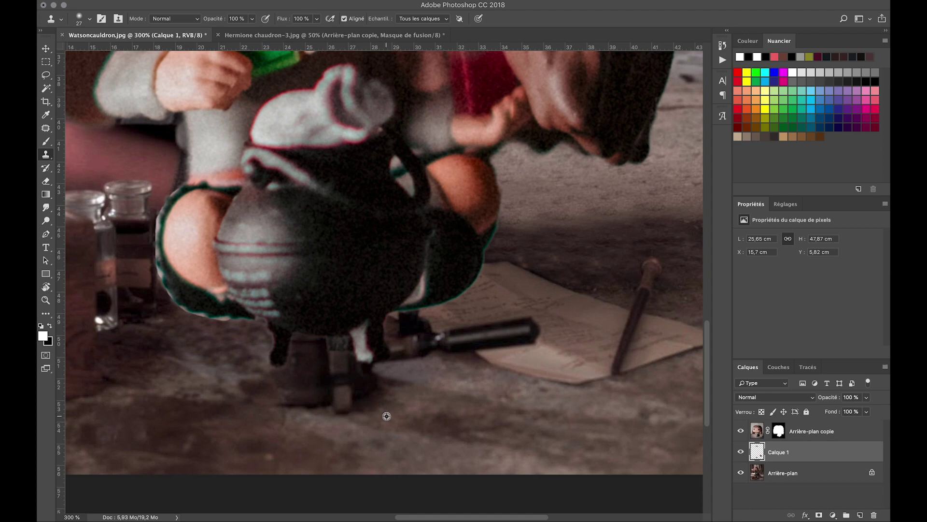
- Cover the stand's base and the shadows between the feet with sampled floor texture
left_click(438, 388, "alt")
mouse_move(378, 379)
left_mouse_down()
mouse_move(364, 379)
mouse_move(375, 399)
mouse_move(341, 414)
mouse_move(321, 402)
mouse_move(346, 374)
mouse_move(347, 342)
mouse_move(344, 372)
mouse_move(314, 364)
mouse_move(280, 379)
left_mouse_up()
left_click(422, 397, "alt")
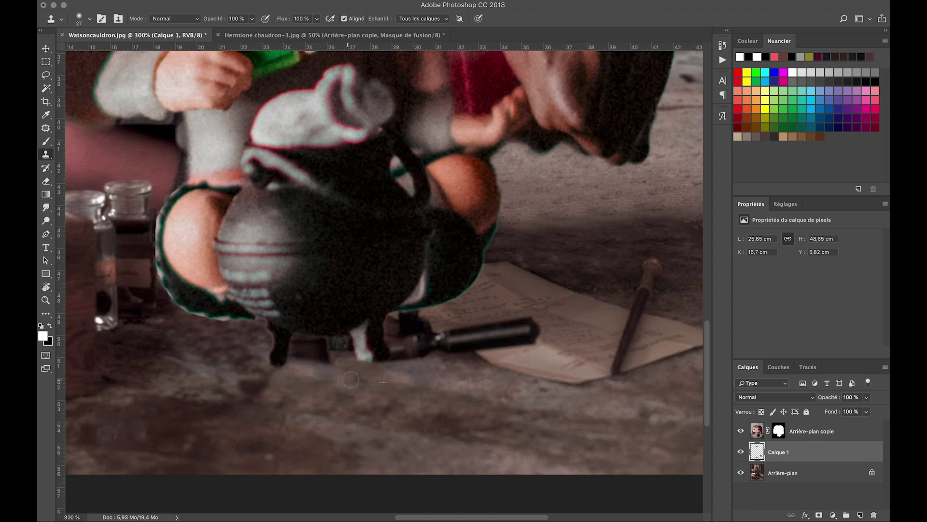
mouse_move(331, 362)
left_mouse_down()
mouse_move(297, 344)
mouse_move(352, 342)
left_mouse_up()
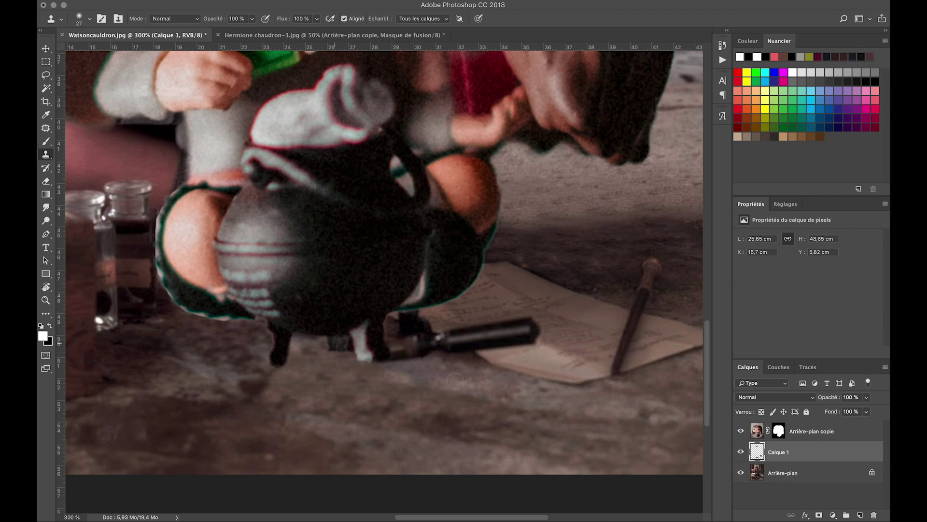
mouse_move(415, 350)
left_mouse_down()
mouse_move(401, 360)
mouse_move(394, 325)
left_mouse_up()
left_click(462, 368, "alt")
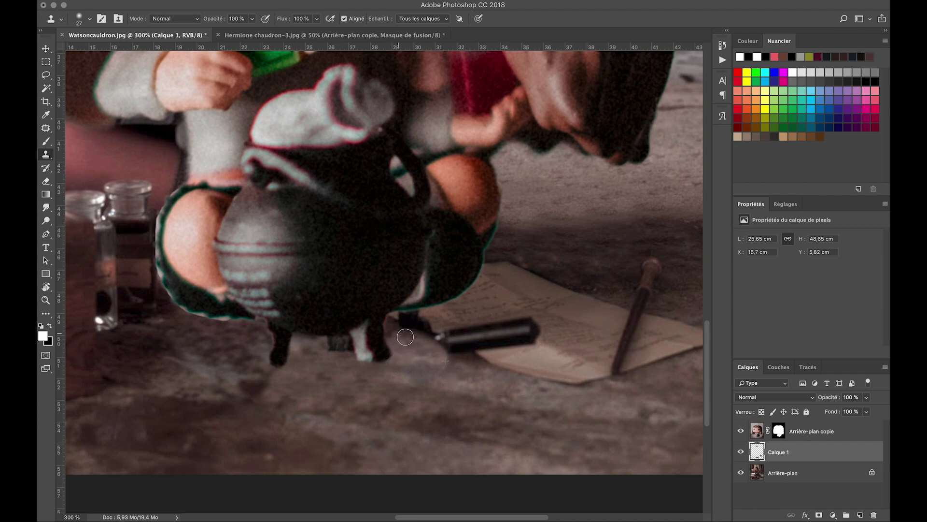
key("ctrl+z")
- Clone paper texture over the pen on the paper and the nearby dark smudge
left_click_drag(441, 340, 464, 350)
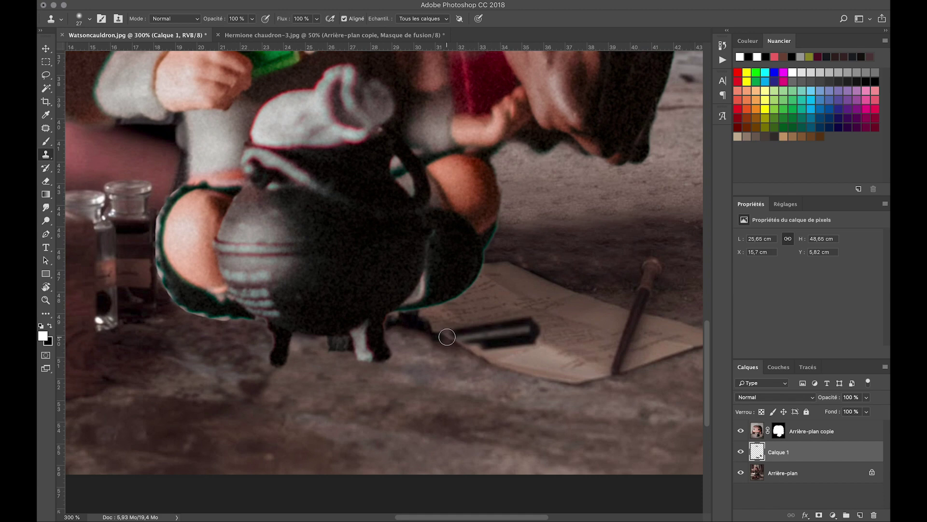
left_click_drag(447, 337, 423, 326)
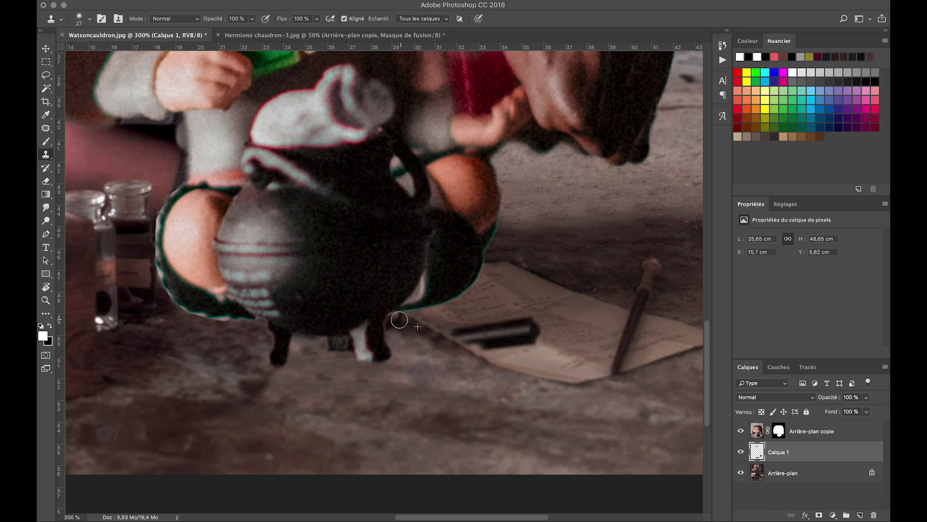
mouse_move(411, 317)
left_mouse_down()
mouse_move(407, 328)
mouse_move(432, 353)
mouse_move(395, 329)
left_mouse_up()
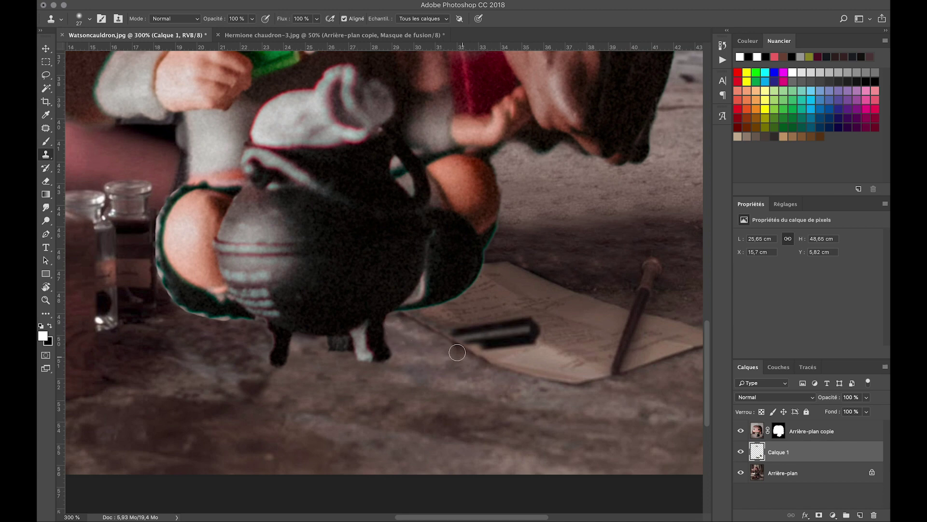
left_click_drag(553, 340, 553, 348)
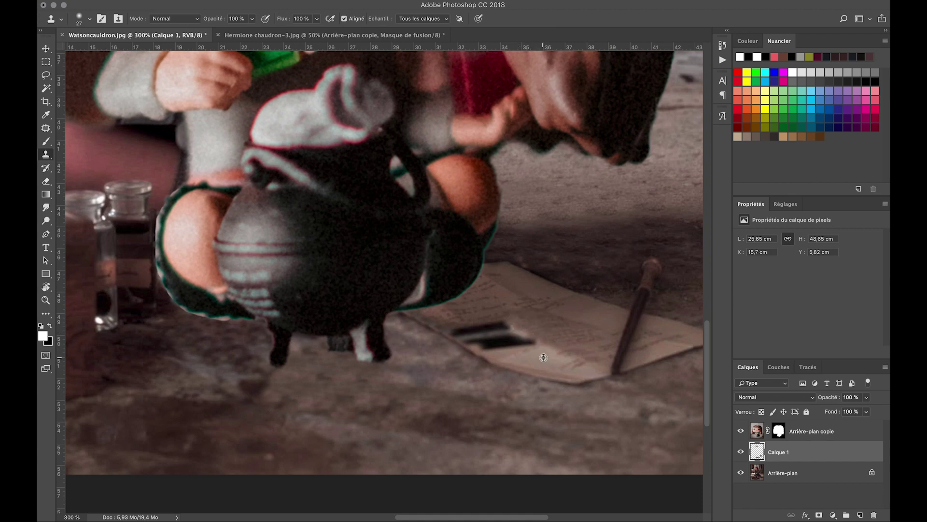
left_click(529, 342)
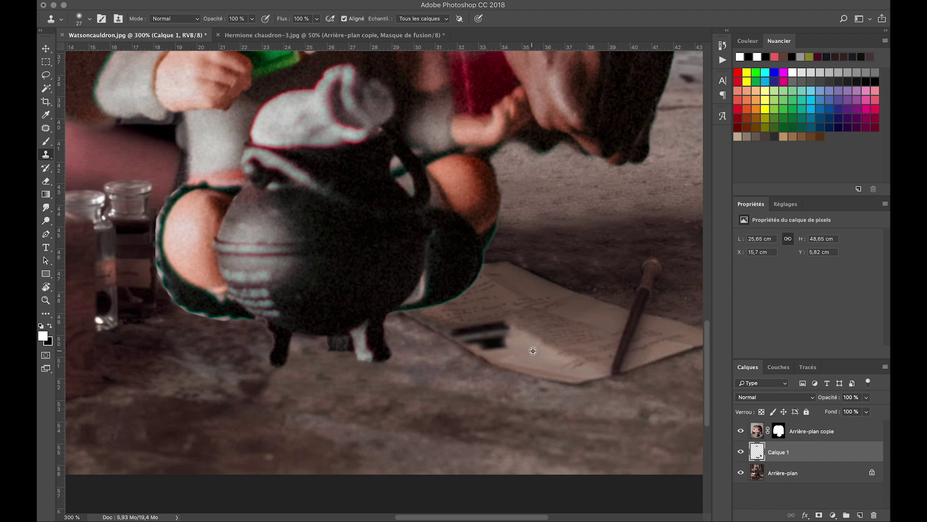
left_click_drag(533, 351, 519, 317)
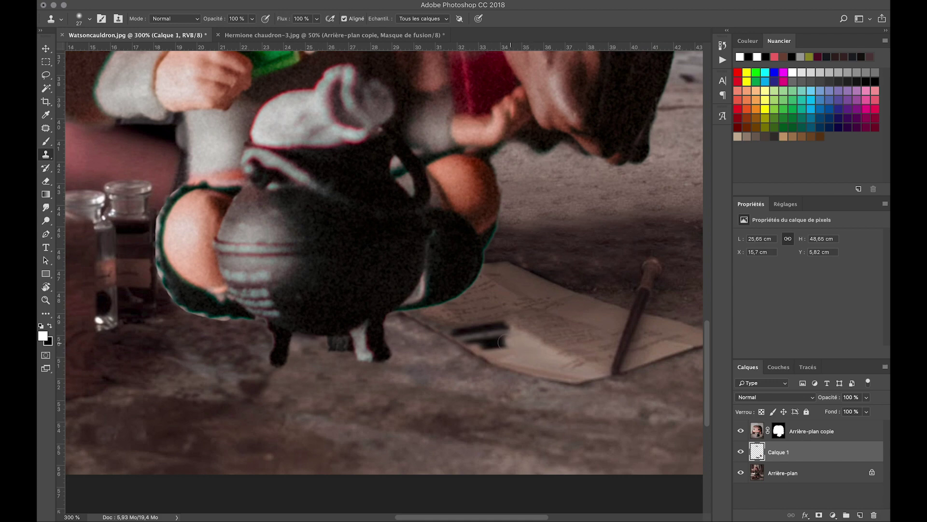
left_click(519, 317, "alt")
mouse_move(502, 321)
left_mouse_down()
mouse_move(460, 331)
mouse_move(488, 334)
left_mouse_up()
left_click(515, 319, "alt")
left_click(498, 319, "alt")
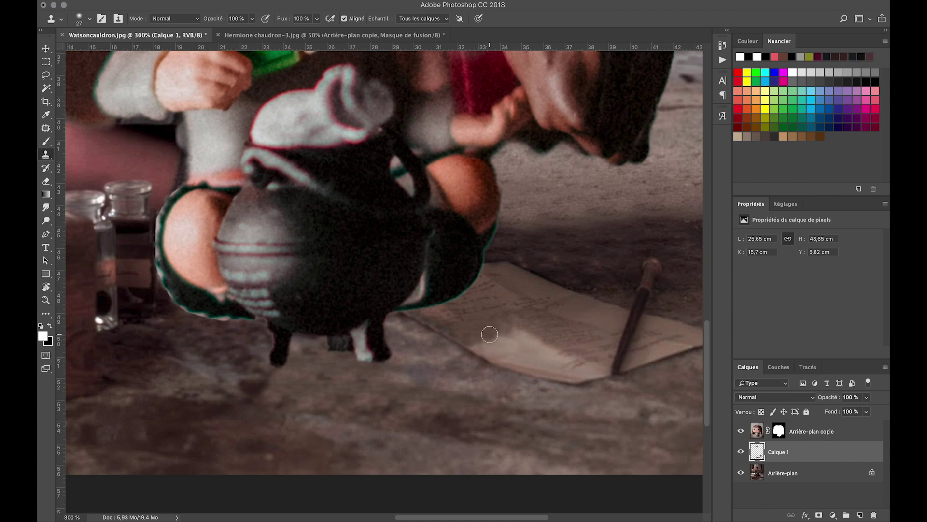
- Clone floor texture over the dark pink leg edge showing above the wooden box
scroll(488, 334, "left", 3)
scroll(489, 334, "up", 2)
scroll(488, 335, "left", 5)
scroll(488, 334, "left", 3)
scroll(490, 334, "up", 2)
scroll(490, 334, "right", 3)
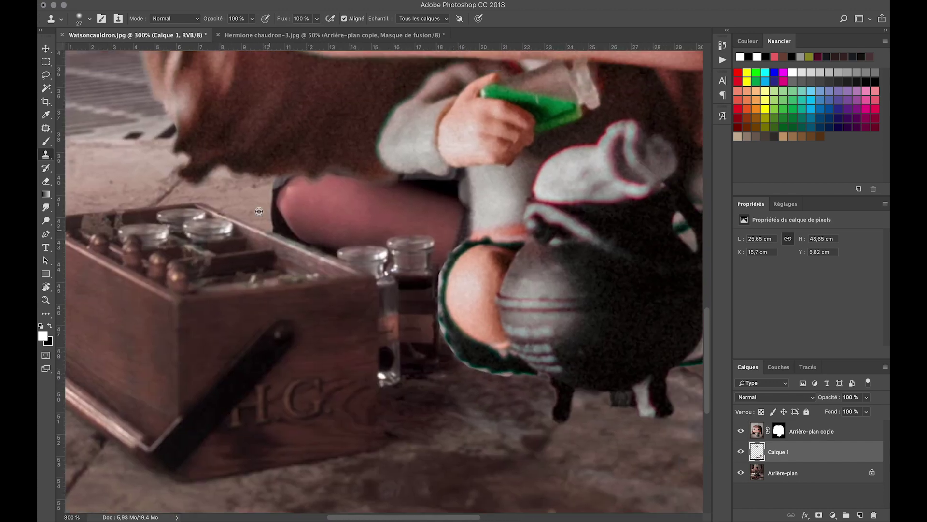
left_click_drag(273, 192, 289, 177)
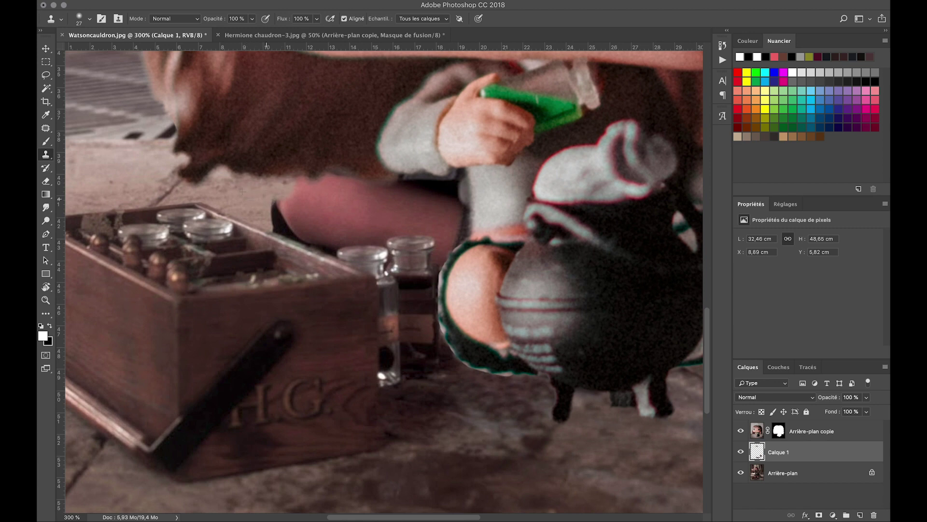
mouse_move(273, 198)
left_mouse_down()
mouse_move(286, 233)
mouse_move(304, 228)
left_mouse_up()
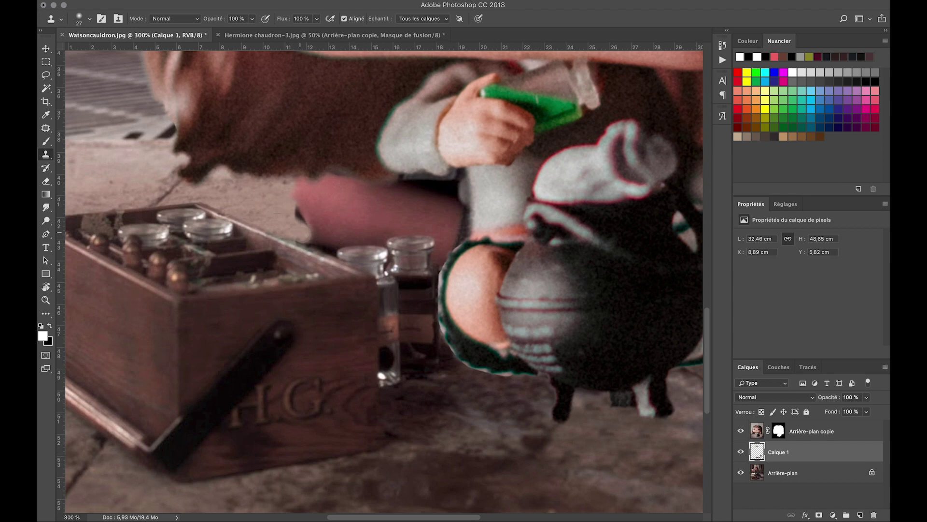
- Resample floor beside the leg and clone it over the remaining pink leg area
left_click(256, 196, "alt")
left_click(297, 198)
mouse_move(297, 198)
left_mouse_down()
mouse_move(307, 186)
mouse_move(301, 220)
mouse_move(348, 174)
left_mouse_up()
mouse_move(331, 205)
left_mouse_down()
mouse_move(338, 213)
mouse_move(321, 242)
mouse_move(302, 244)
mouse_move(322, 241)
left_mouse_up()
left_click(331, 199)
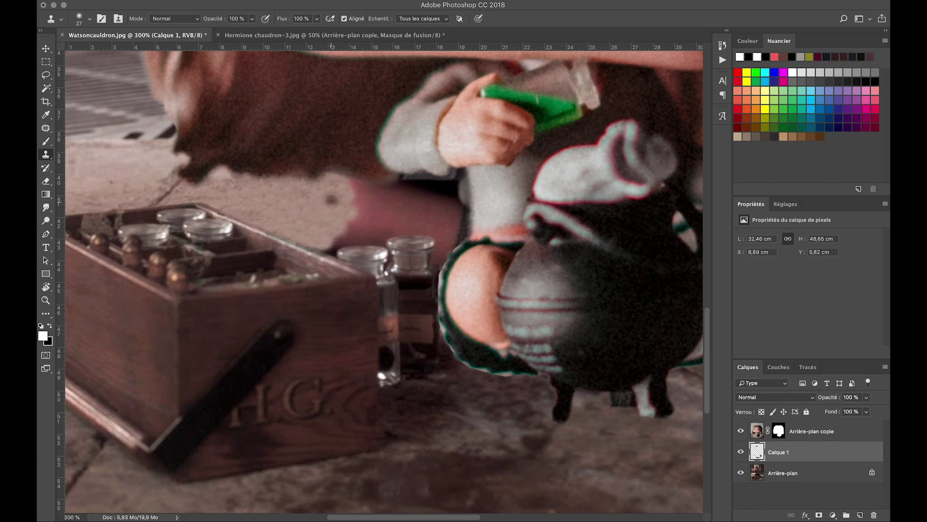
left_click_drag(332, 199, 110, 183)
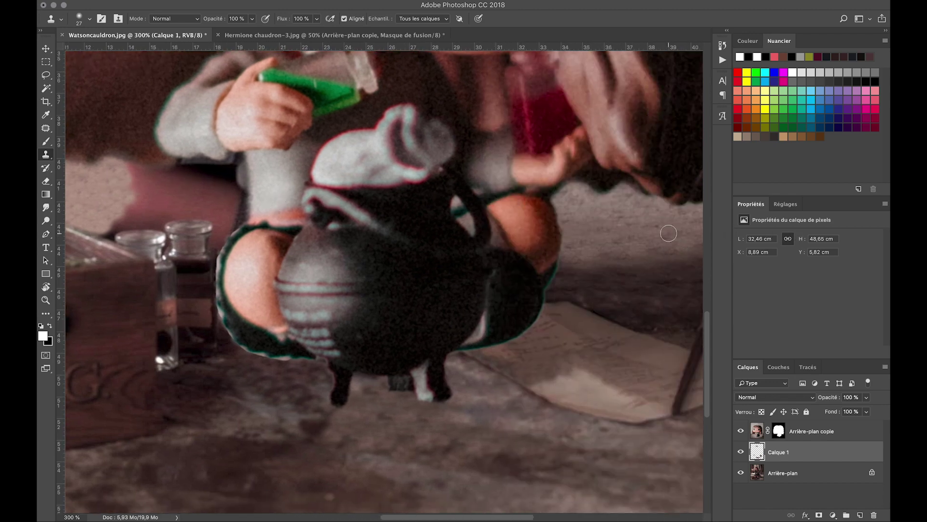
- Clone grey floor over the pink patch and sleeve edge, finishing with a size-13 brush
mouse_move(139, 182)
left_mouse_down()
mouse_move(145, 173)
mouse_move(234, 159)
left_mouse_up()
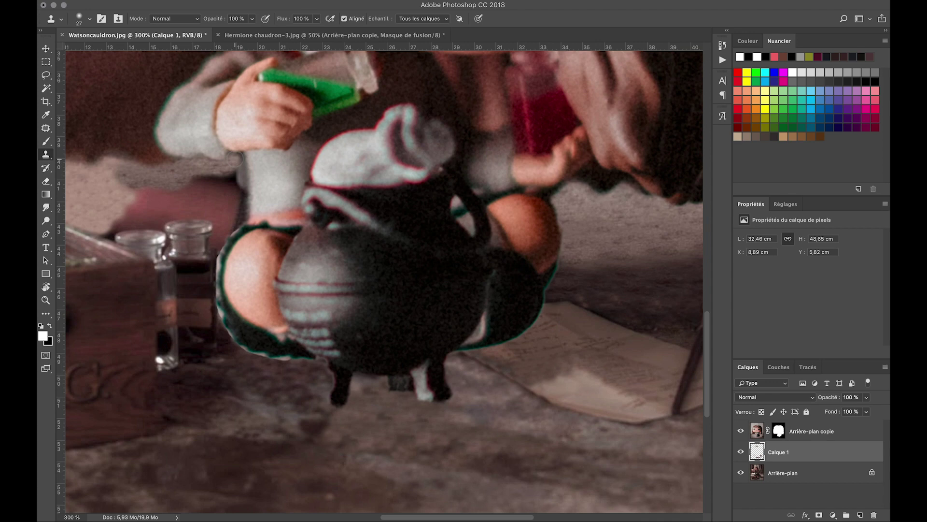
mouse_move(237, 195)
left_mouse_down()
mouse_move(208, 187)
mouse_move(190, 205)
mouse_move(169, 208)
mouse_move(137, 198)
left_mouse_up()
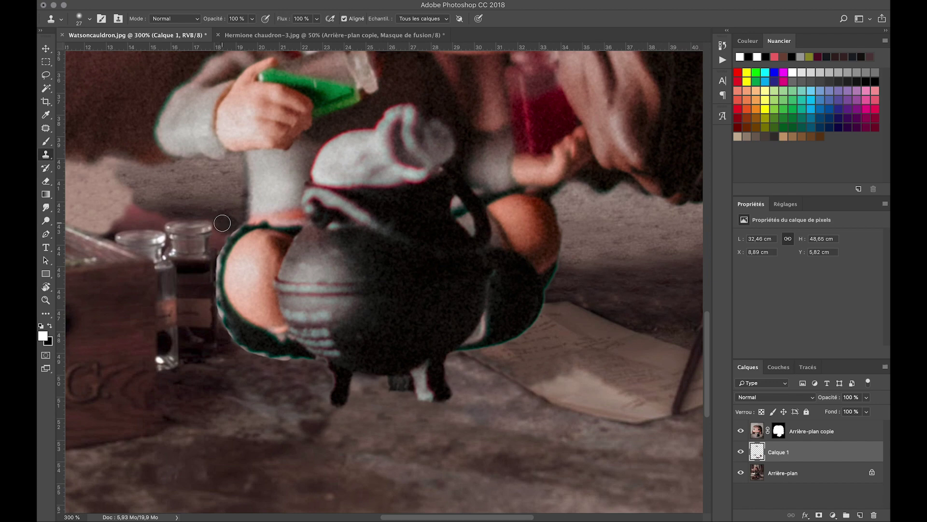
left_click_drag(222, 223, 199, 225)
mouse_move(180, 212)
left_mouse_down()
mouse_move(132, 196)
mouse_move(110, 235)
mouse_move(131, 220)
mouse_move(163, 219)
left_mouse_up()
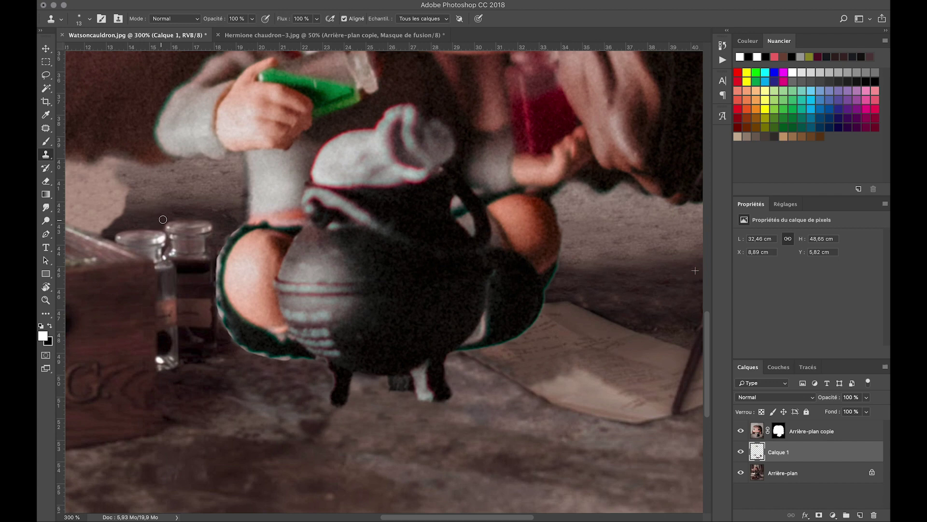
scroll(166, 217, "left", 5)
scroll(166, 218, "left", 2)
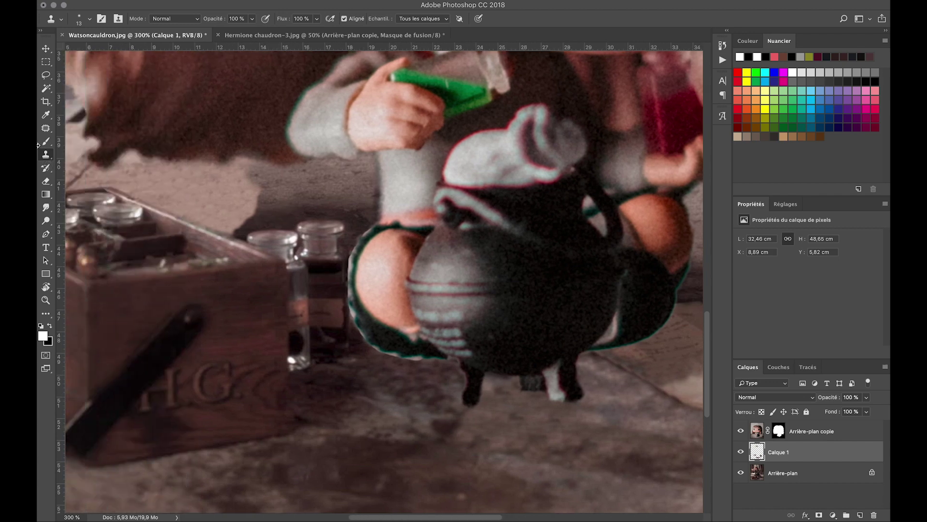
- Patch the dark spots near the jar lids with clean floor using the Patch tool
left_click(46, 129)
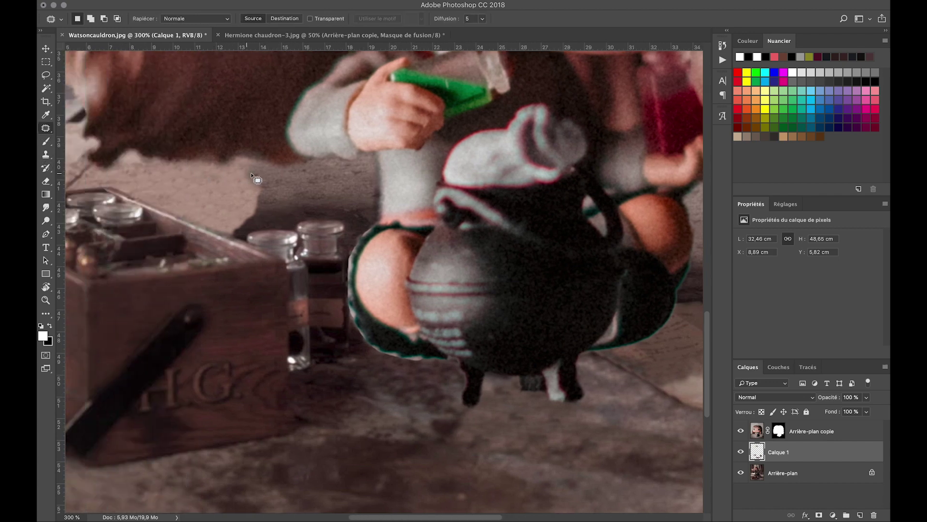
left_click_drag(239, 177, 231, 173)
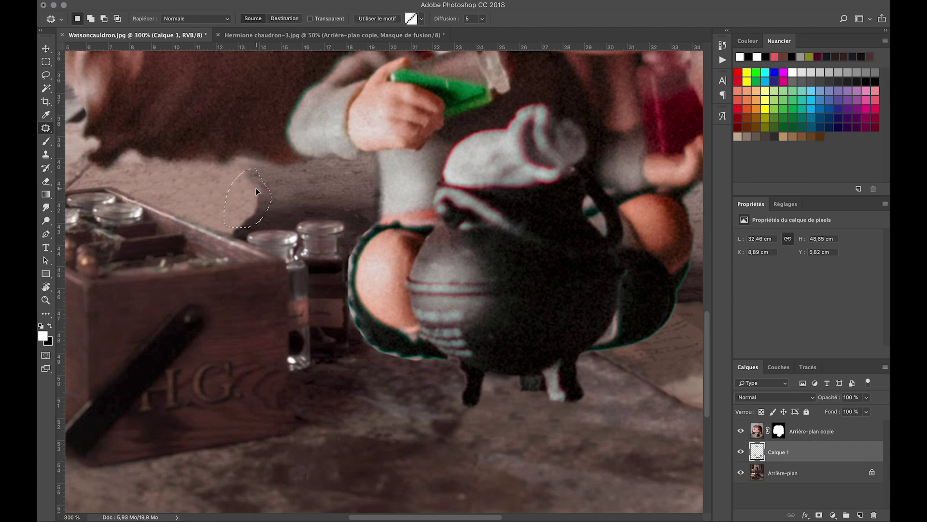
key("ctrl+d")
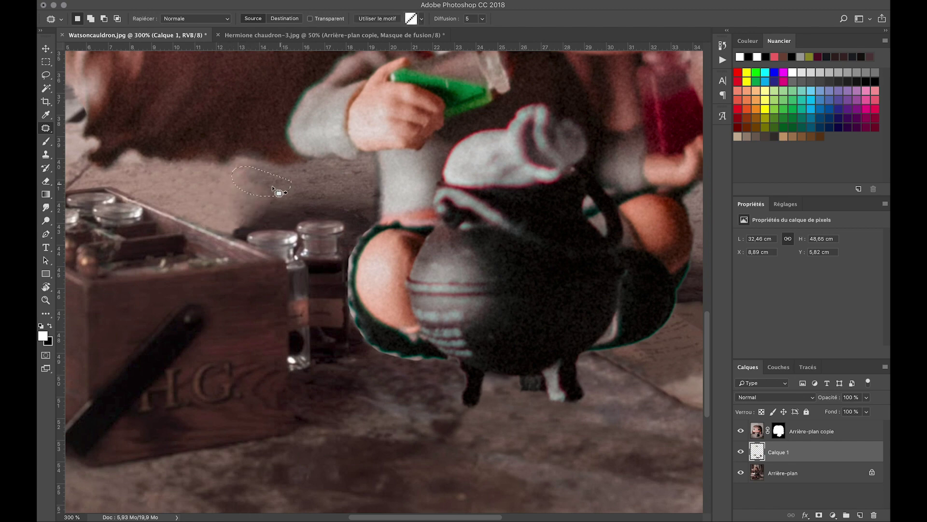
mouse_move(237, 203)
left_mouse_down()
mouse_move(234, 235)
mouse_move(261, 213)
left_mouse_up()
key("ctrl+d")
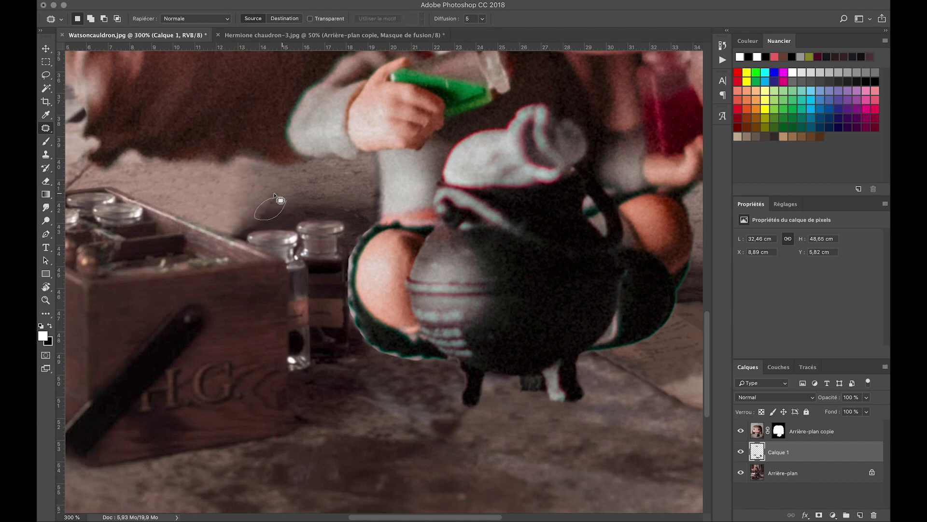
left_click_drag(280, 200, 281, 198)
key("ctrl+d")
scroll(281, 201, "left", 2)
- Clone background over the upper pink ear edge beside the hair with a size-28 Clone Stamp
scroll(281, 202, "up", 5)
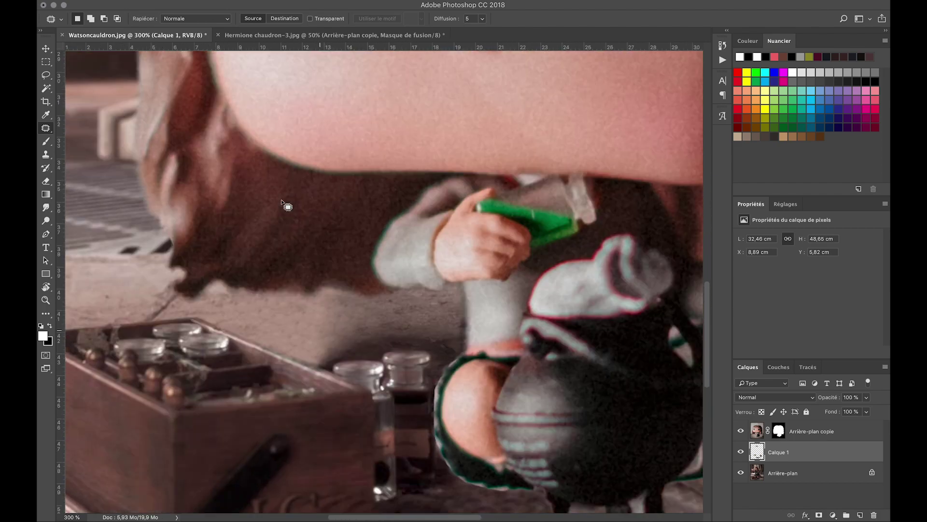
scroll(281, 201, "up", 5)
scroll(281, 202, "up", 4)
scroll(282, 202, "up", 4)
scroll(281, 202, "up", 4)
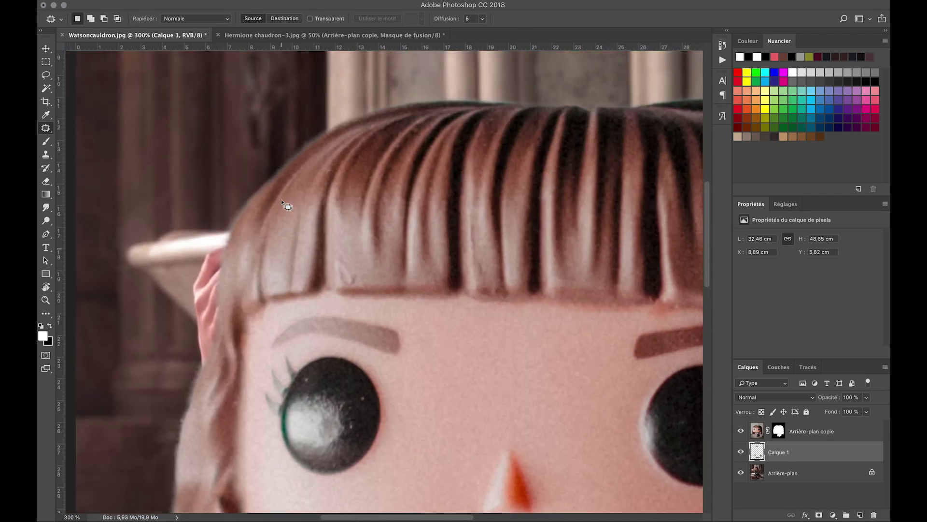
scroll(281, 199, "up", 1)
scroll(281, 199, "up", 1)
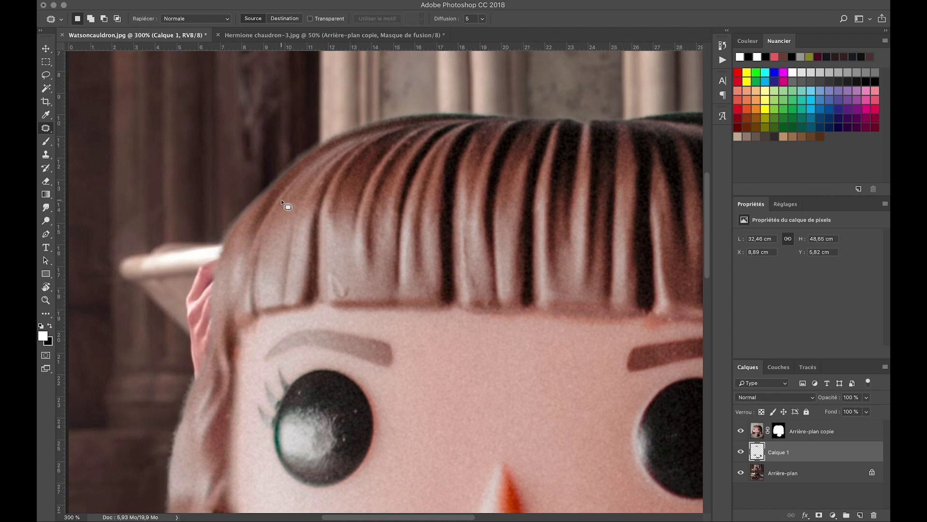
key("s")
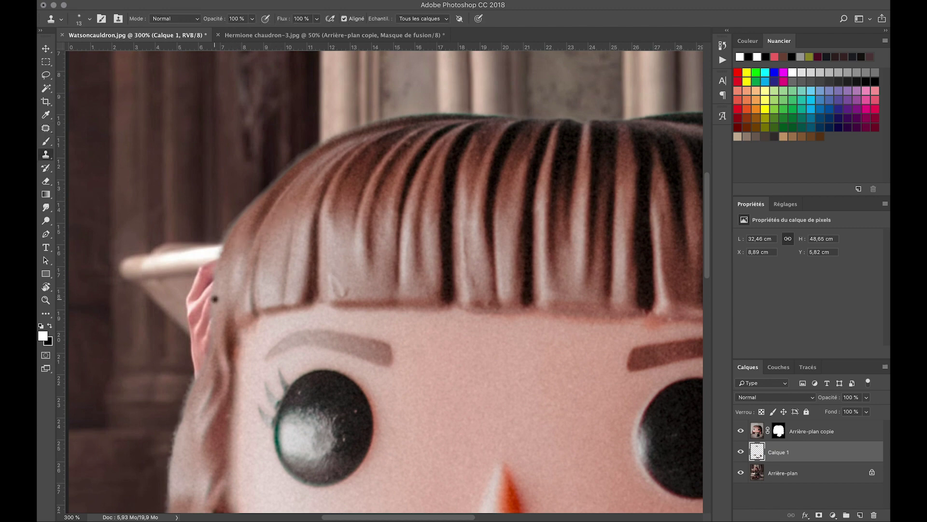
left_click_drag(175, 279, 193, 279)
left_click(207, 274)
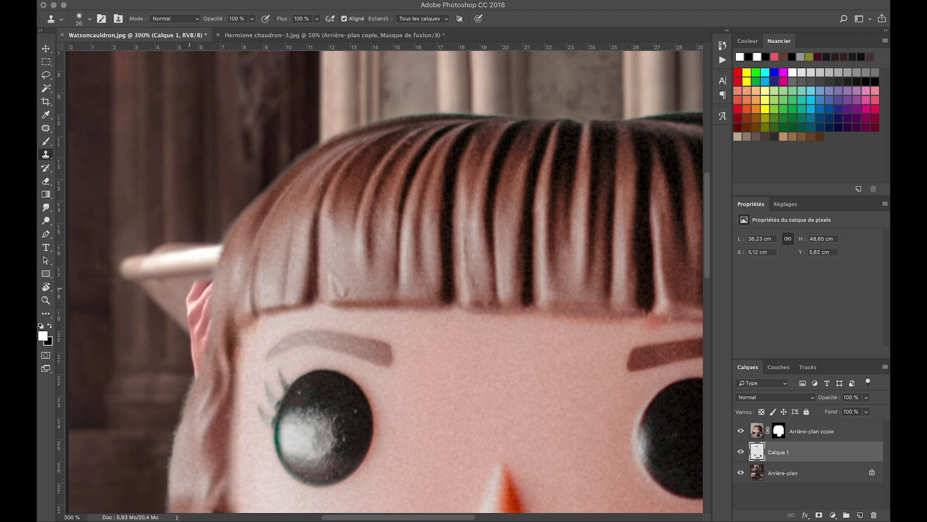
left_click(190, 289)
mouse_move(191, 289)
left_mouse_down()
mouse_move(196, 299)
mouse_move(208, 286)
left_mouse_up()
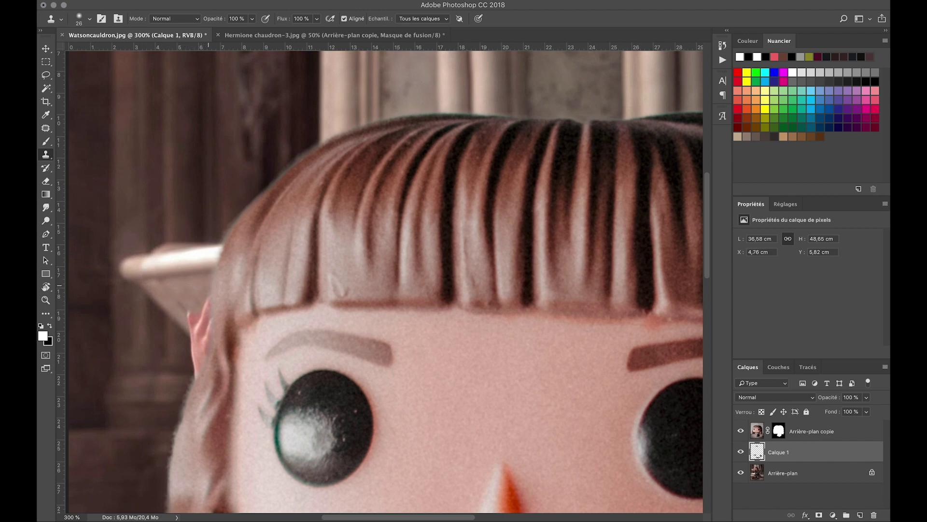
left_click_drag(203, 319, 208, 296)
- Resample the background and cover the lower ear edge and its pinkish notch
left_click(187, 296, "alt")
left_click_drag(188, 335, 198, 347)
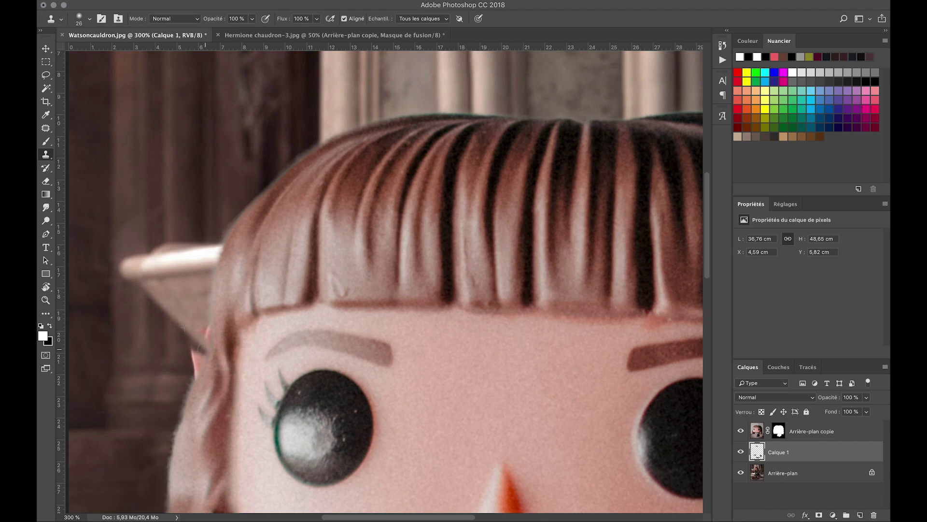
left_click(205, 355)
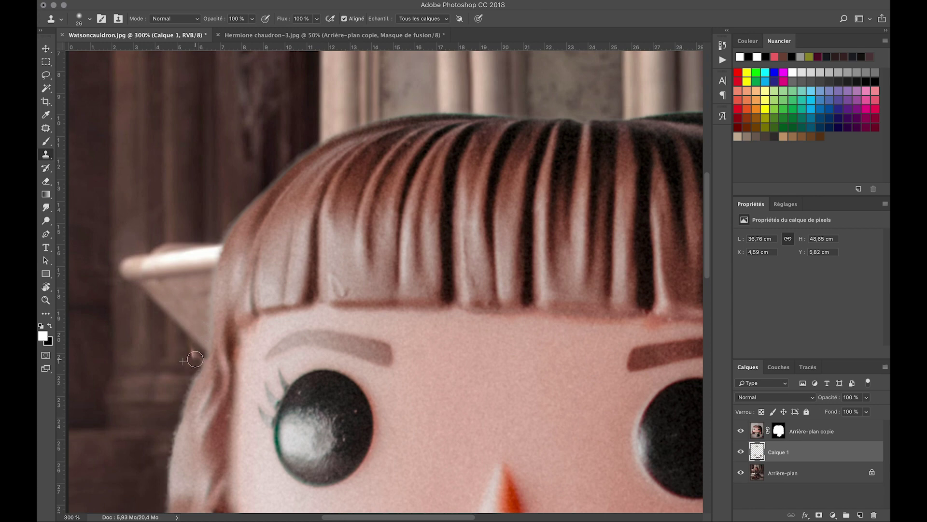
left_click(195, 355)
scroll(225, 350, "down", 3)
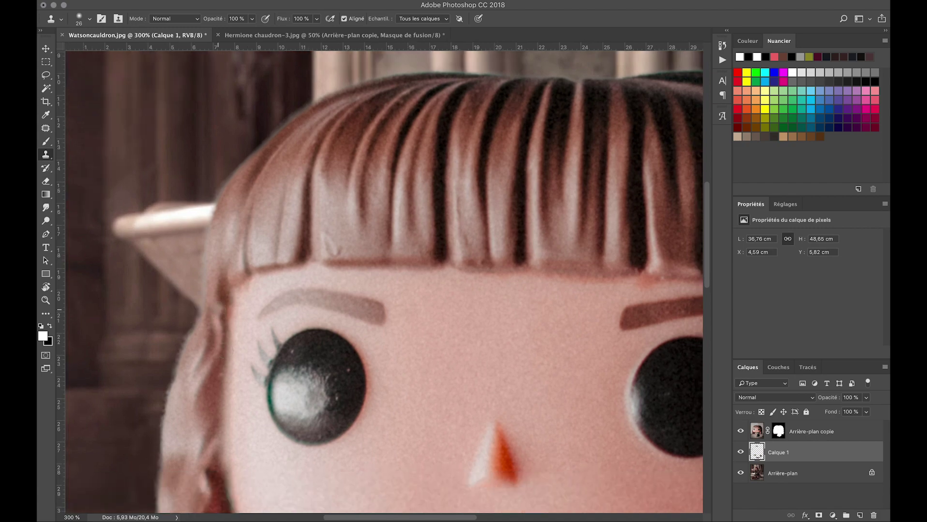
scroll(225, 350, "down", 3)
scroll(225, 350, "up", 3)
scroll(225, 351, "right", 3)
scroll(225, 350, "right", 5)
scroll(225, 350, "down", 3)
scroll(225, 350, "right", 2)
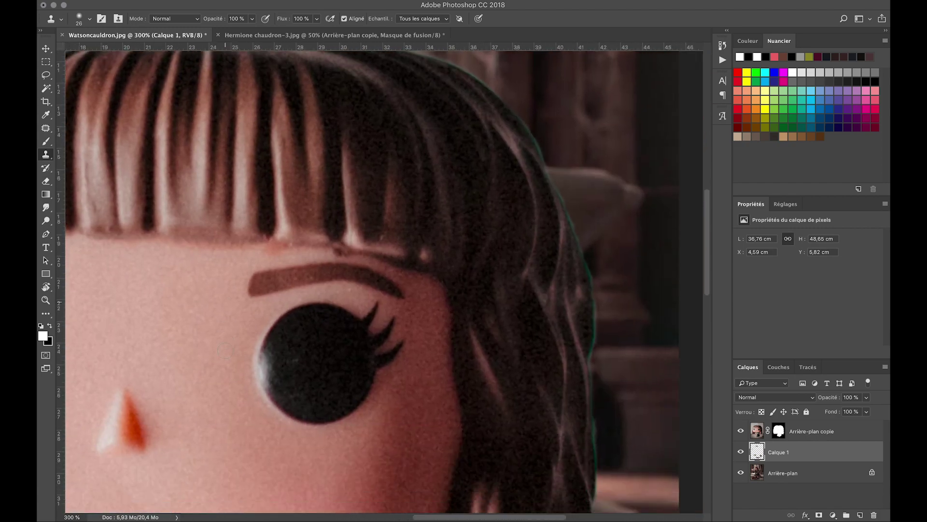
scroll(225, 350, "down", 3)
scroll(225, 350, "down", 5)
scroll(225, 350, "down", 4)
scroll(225, 350, "down", 3)
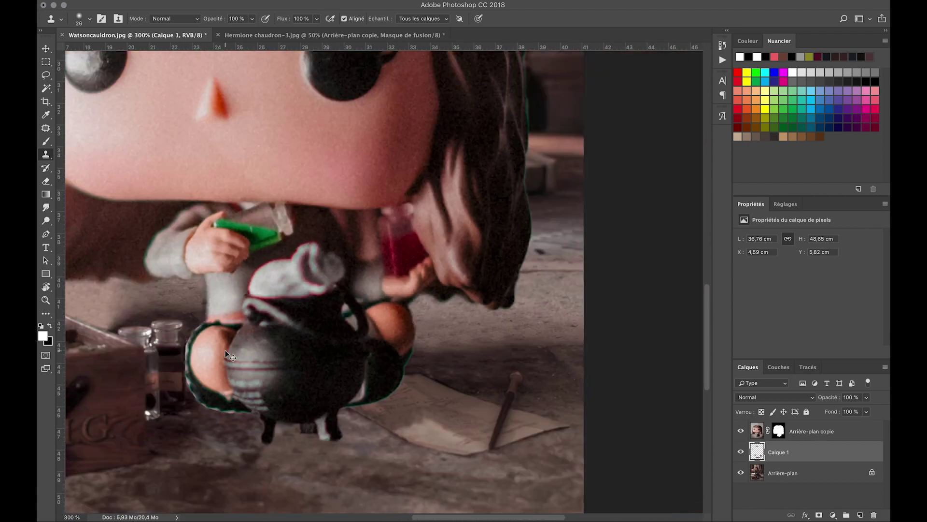
scroll(225, 351, "down", 2)
scroll(225, 351, "down", 2)
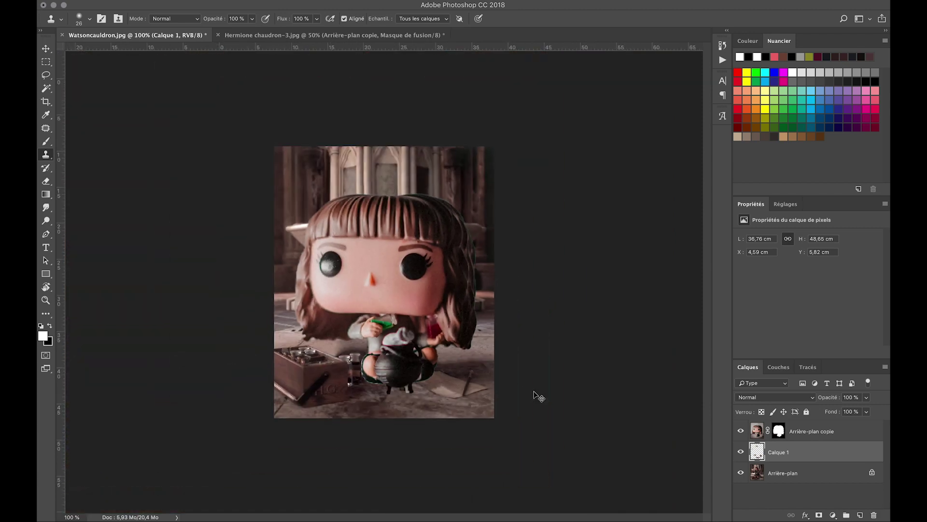
- Merge Calque 1 down into Arrière-plan and duplicate the Arrière-plan layer
right_click(814, 453)
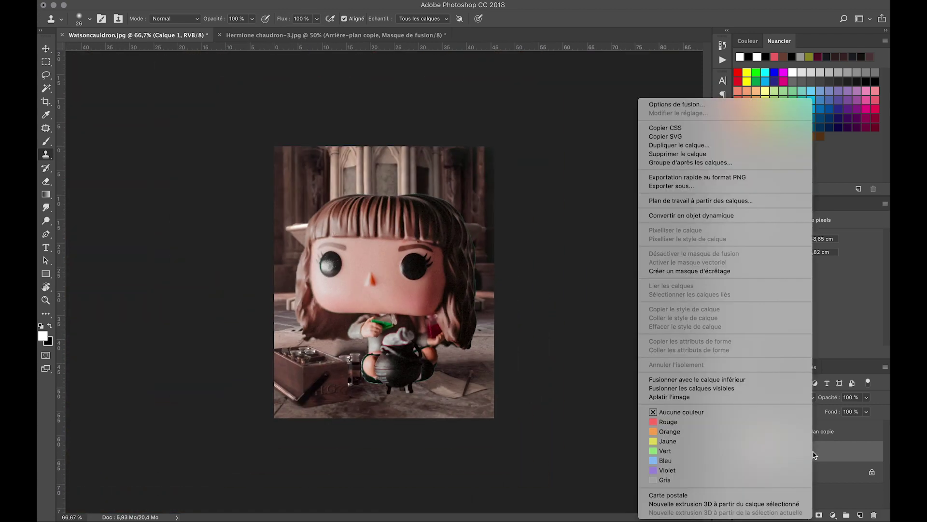
left_click(751, 379)
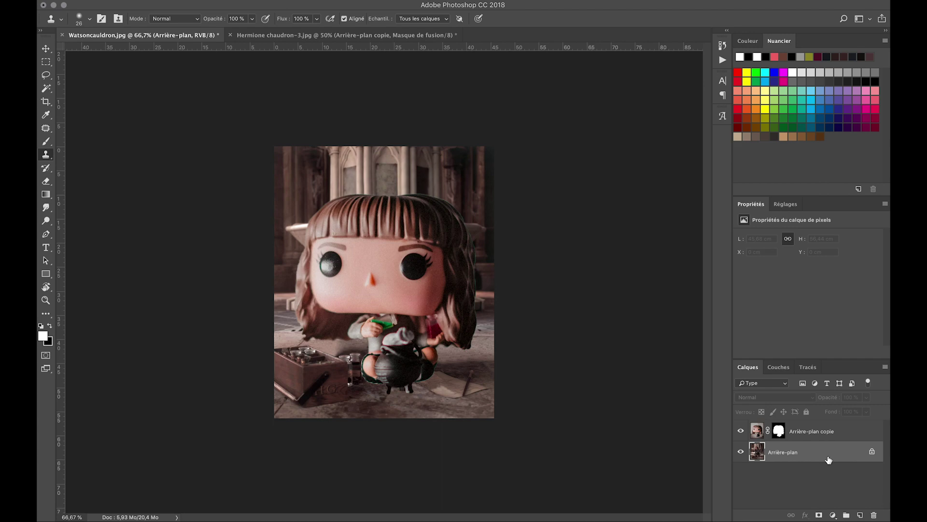
left_click_drag(829, 459, 859, 514)
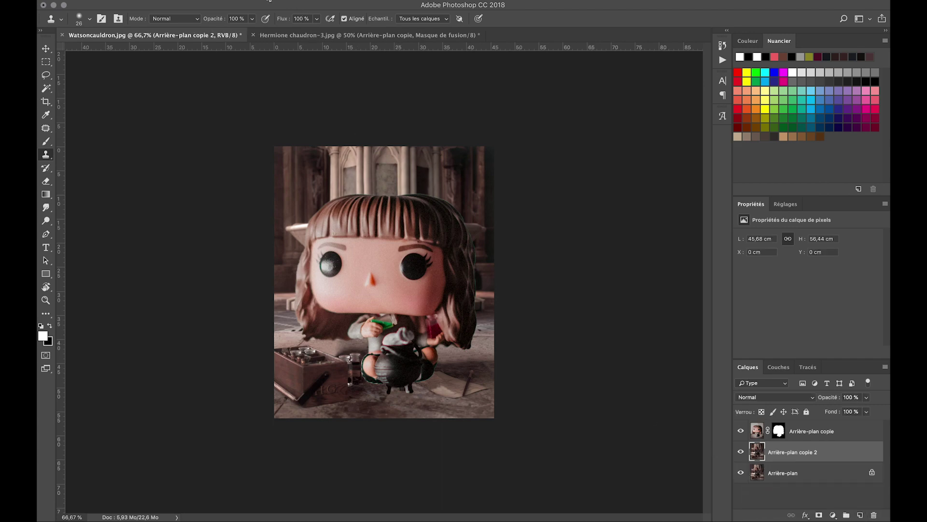
- Apply an 8,5-pixel Gaussian blur (Flou gaussien) to the background copy
left_click(326, 1)
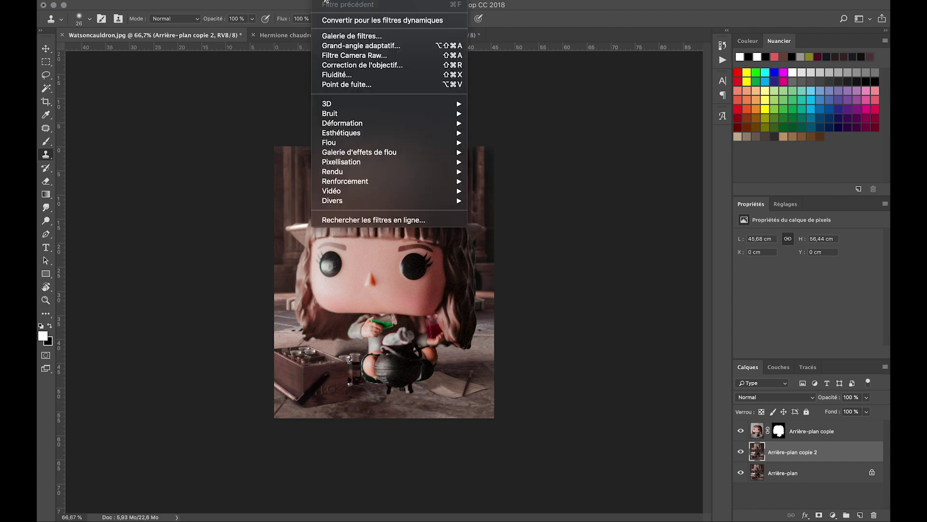
mouse_move(341, 143)
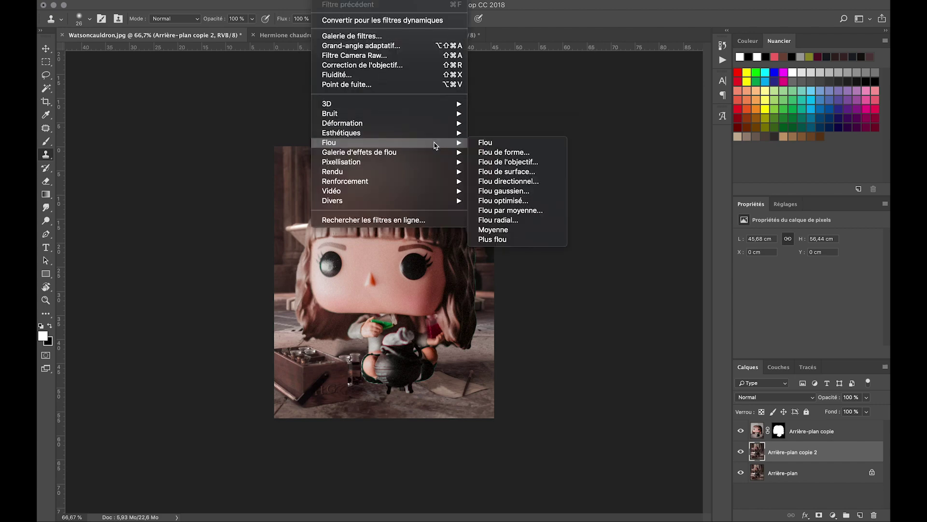
left_click(502, 193)
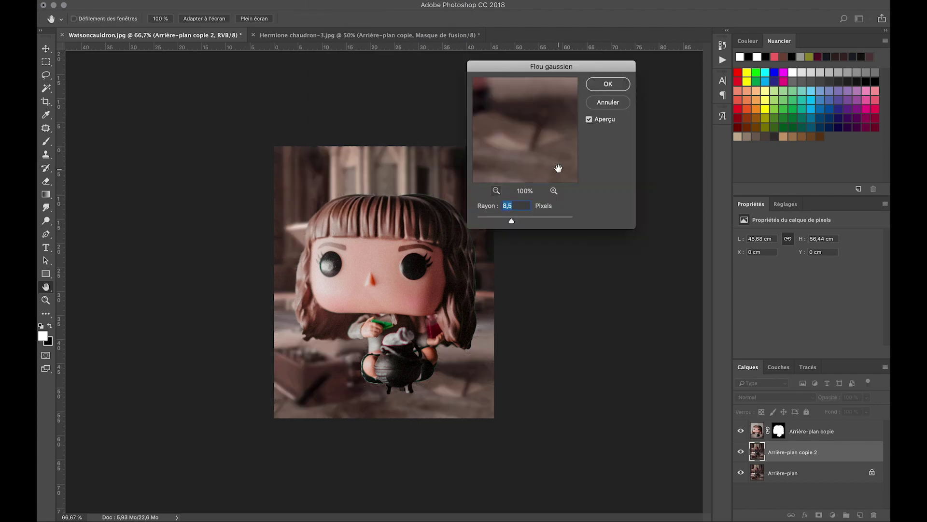
left_click(599, 90)
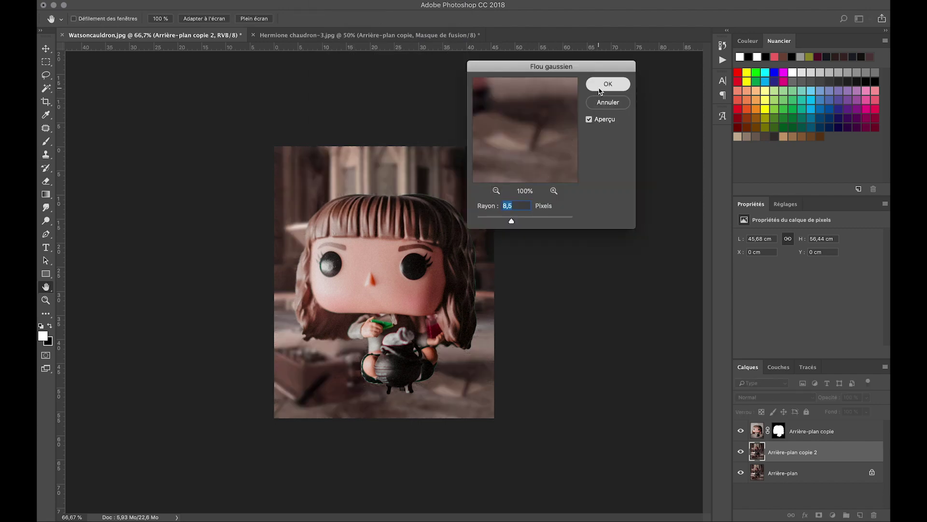
key("s")
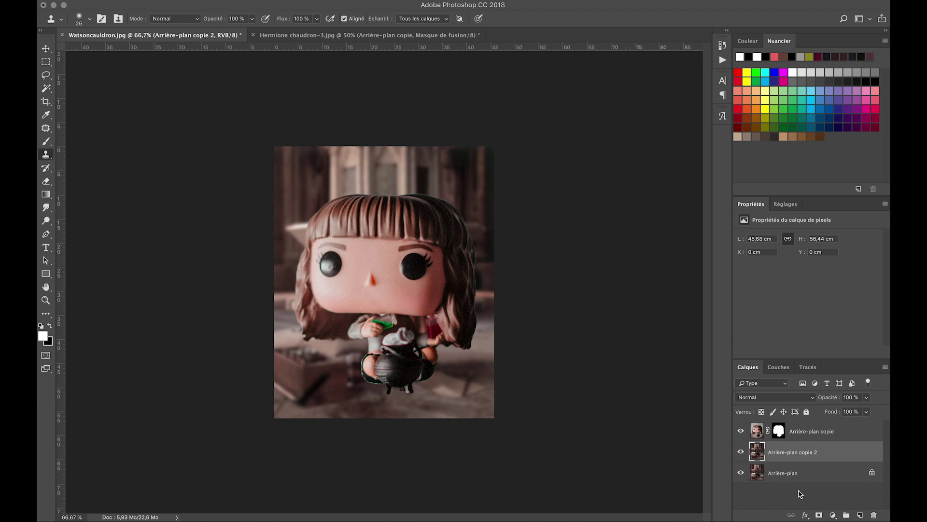
- Mask Arrière-plan copie 2 with a black-to-white gradient dragged upward from the image bottom
left_click(819, 515)
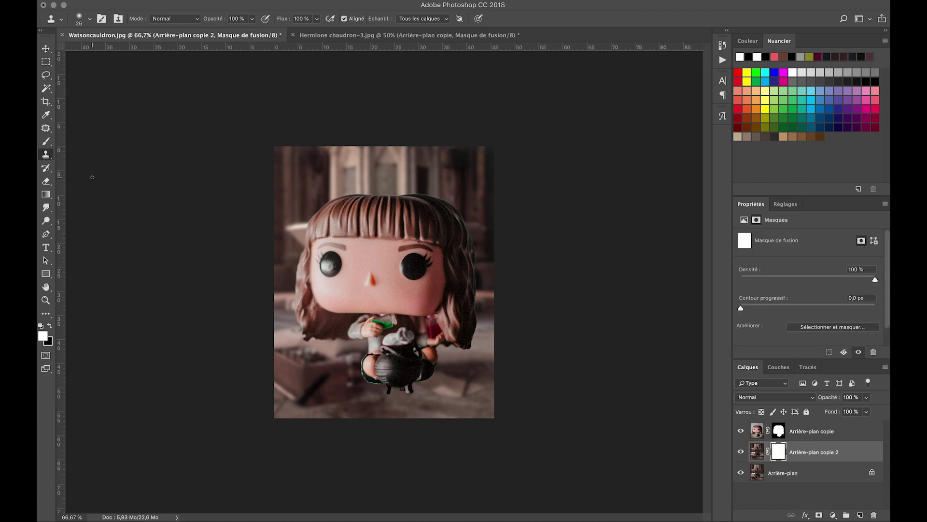
left_click(46, 194)
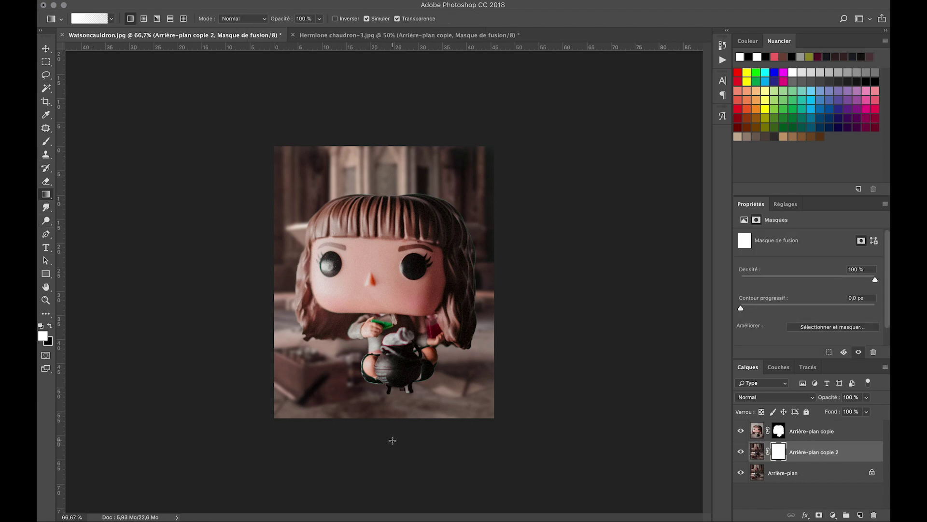
left_click_drag(392, 439, 389, 369)
left_click(50, 325)
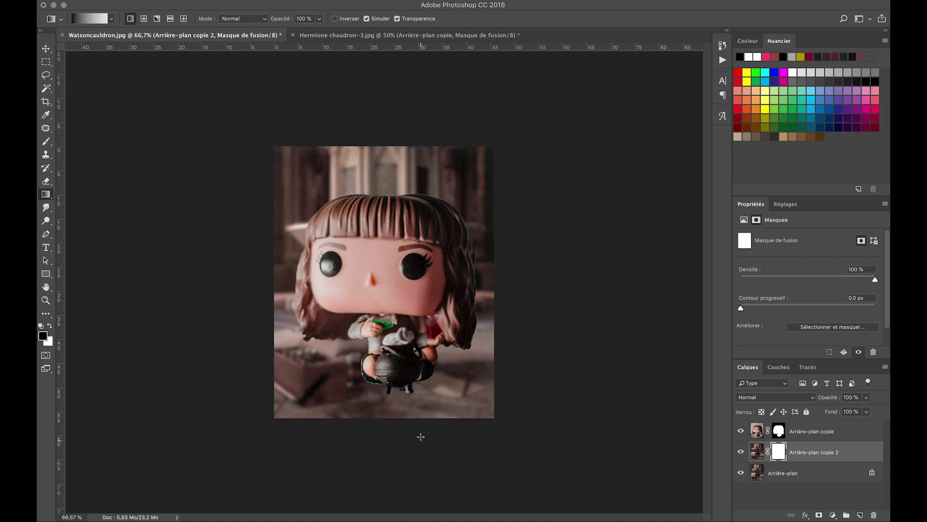
left_click_drag(421, 437, 411, 283)
left_click_drag(274, 384, 349, 323)
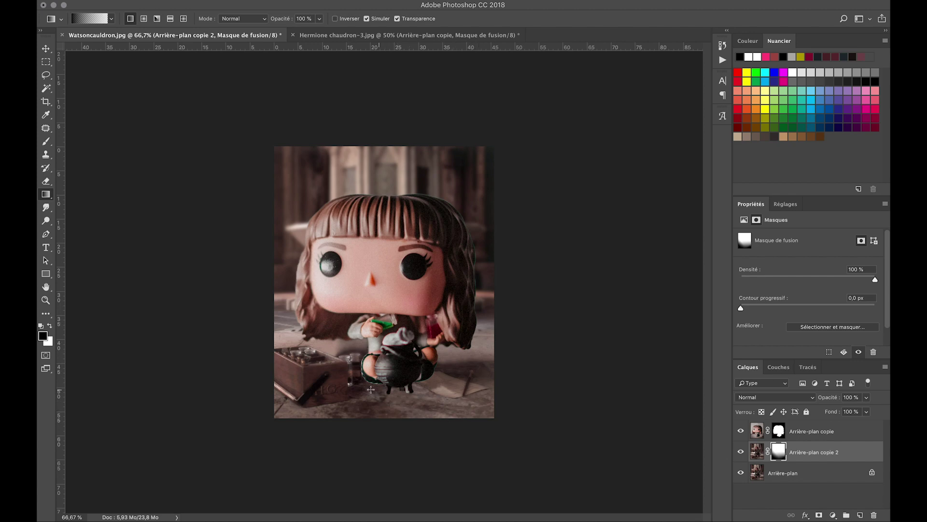
left_click_drag(362, 425, 359, 359)
- At 300% zoom, brush the figurine's mask to remove fringes on the cauldron's left and bottom edges
left_click(779, 433)
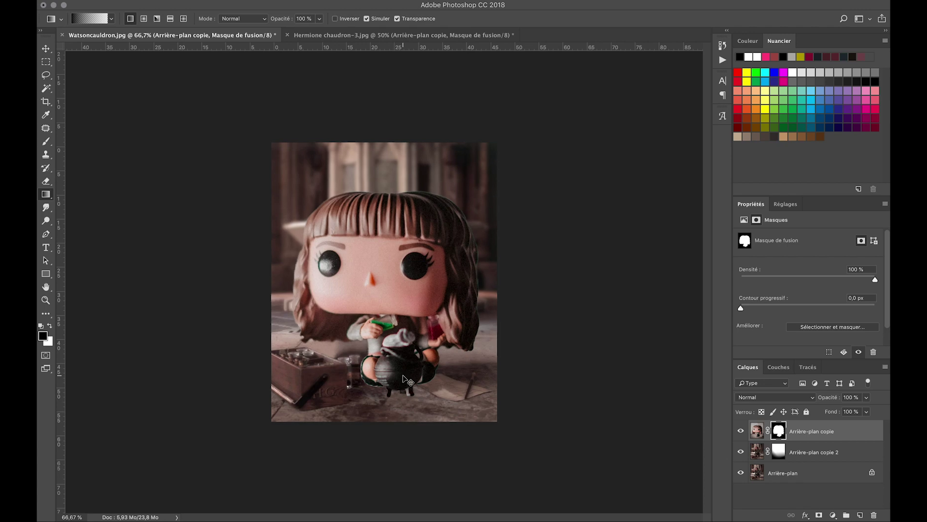
key("ctrl+plus")
key("ctrl+plus")
key("ctrl+plus")
scroll(403, 375, "down", 5)
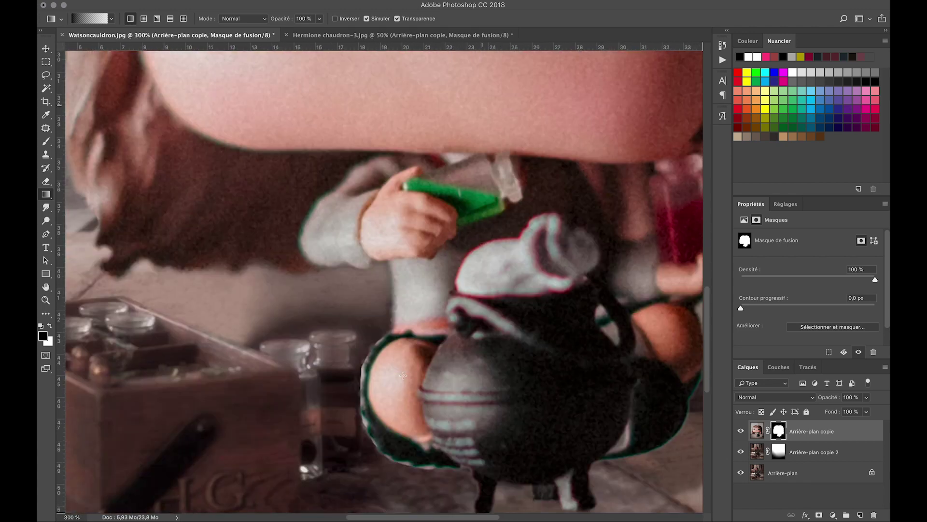
scroll(401, 373, "down", 2)
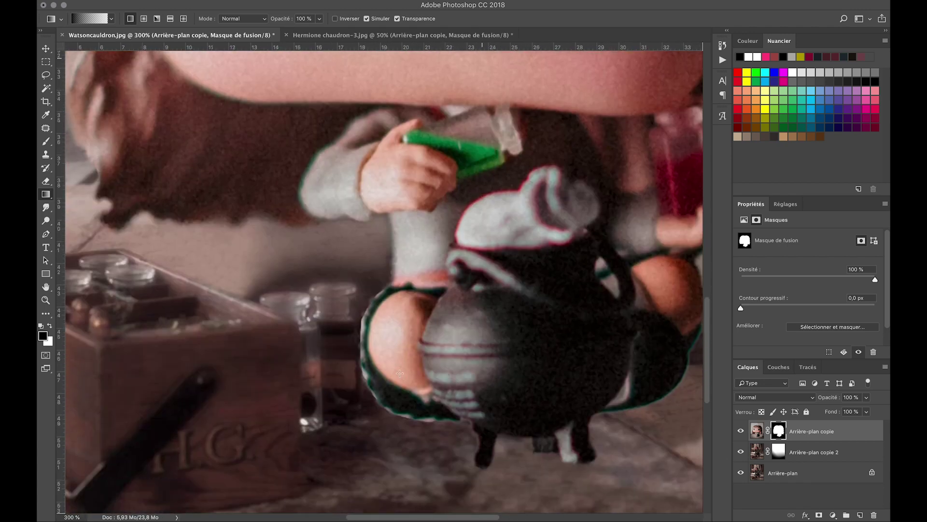
left_click(47, 141)
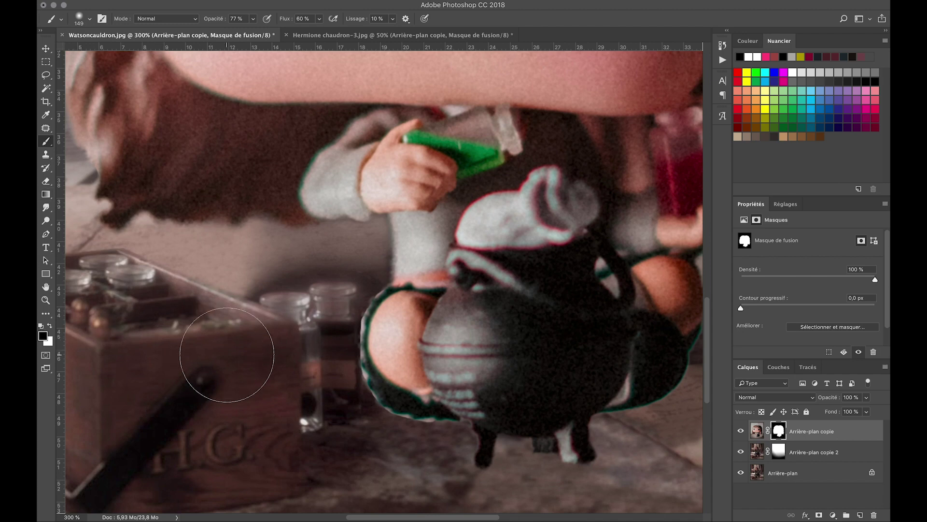
left_click_drag(274, 343, 243, 342)
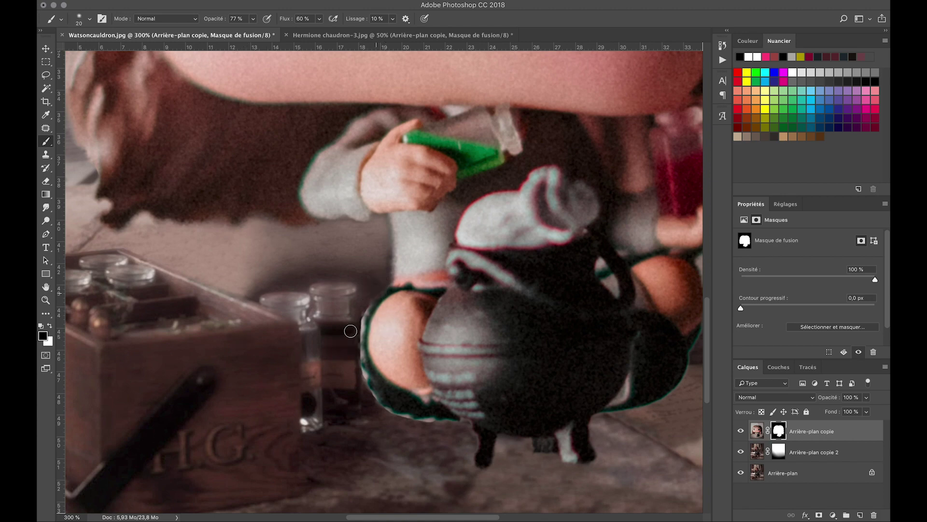
mouse_move(372, 297)
left_mouse_down()
mouse_move(359, 343)
mouse_move(378, 286)
left_mouse_up()
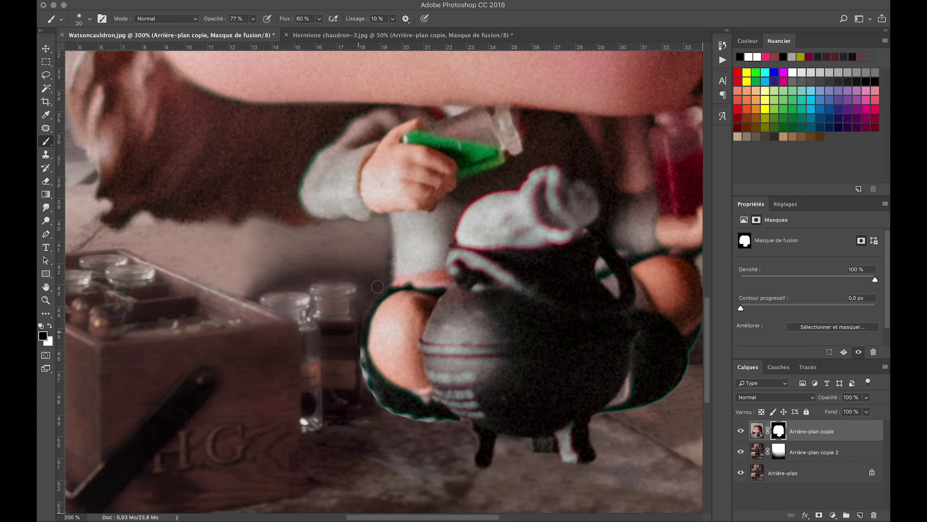
left_click_drag(356, 322, 362, 384)
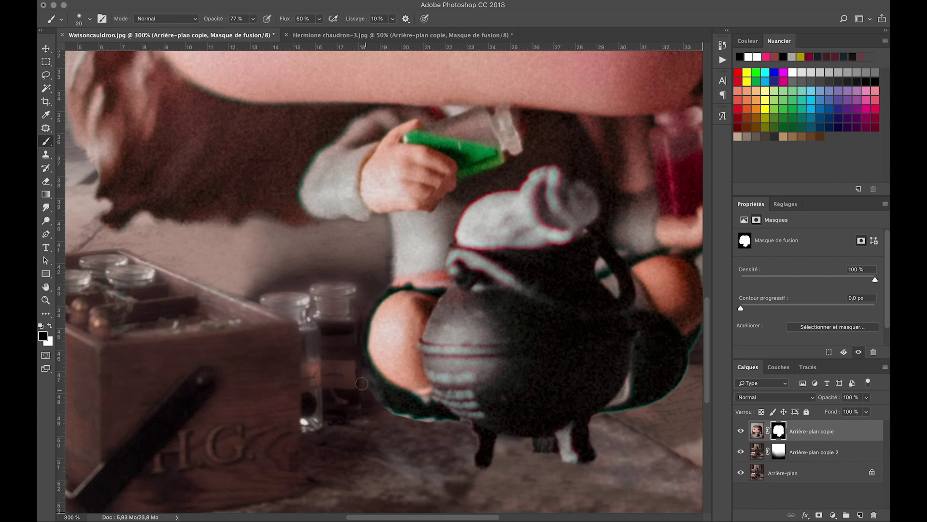
mouse_move(398, 423)
left_mouse_down()
mouse_move(386, 415)
mouse_move(458, 427)
left_mouse_up()
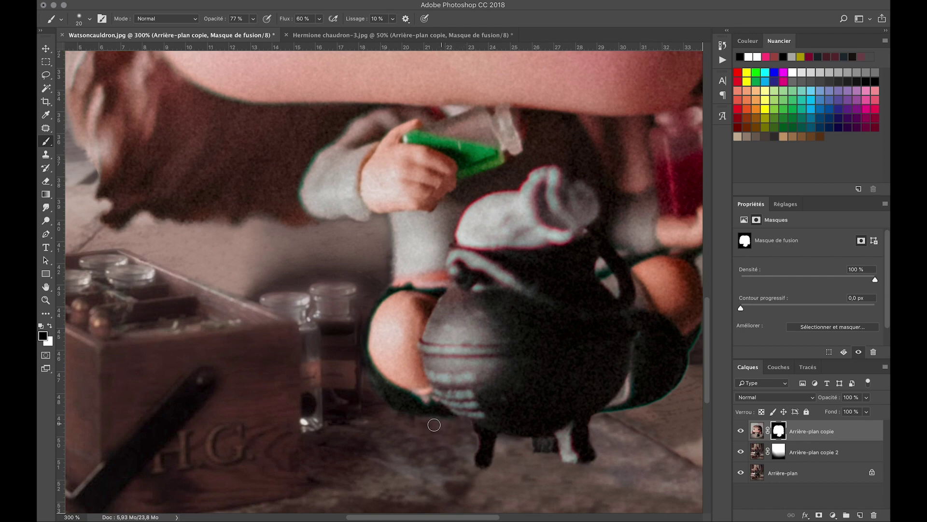
left_click_drag(465, 428, 469, 446)
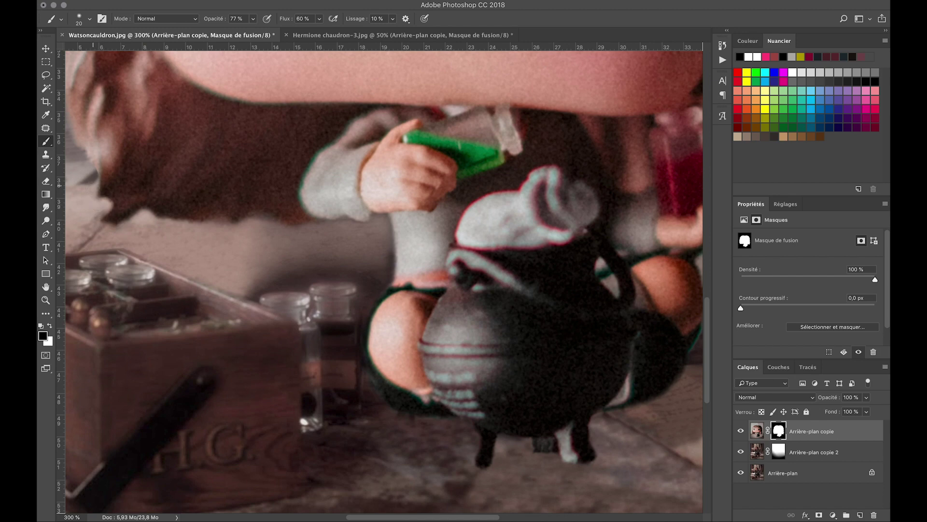
- Mask out the dark halo above the hair and the cyan-teal fringe along its edge
scroll(91, 190, "up", 3)
scroll(126, 218, "up", 5)
scroll(163, 244, "up", 2)
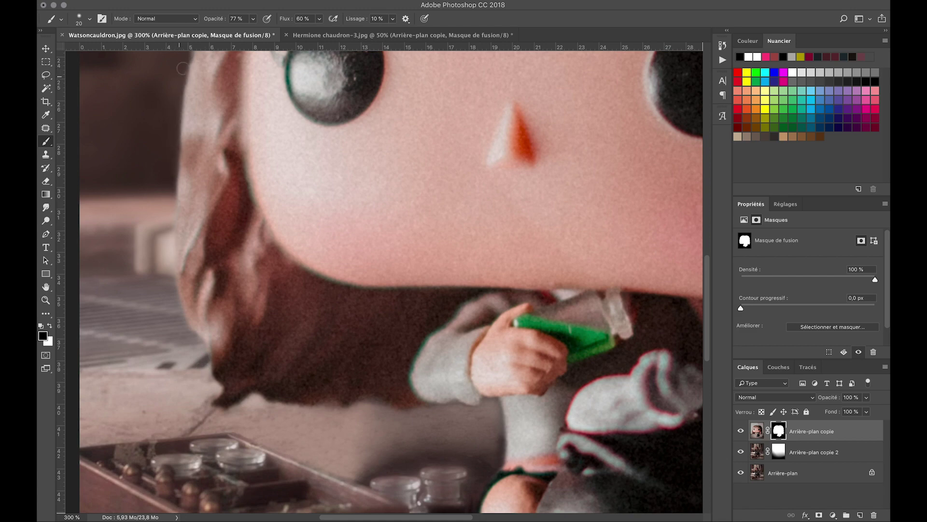
scroll(180, 80, "up", 5)
scroll(181, 113, "up", 1)
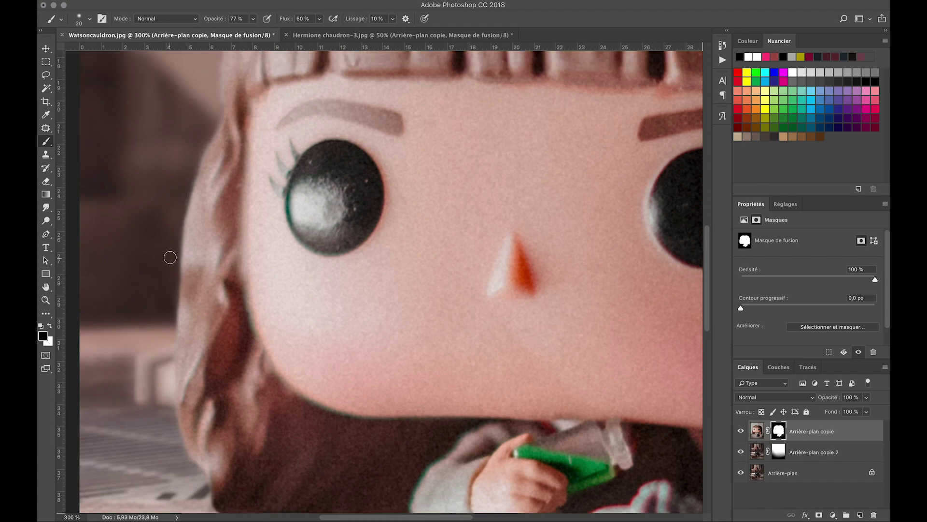
scroll(205, 107, "up", 5)
scroll(236, 118, "up", 2)
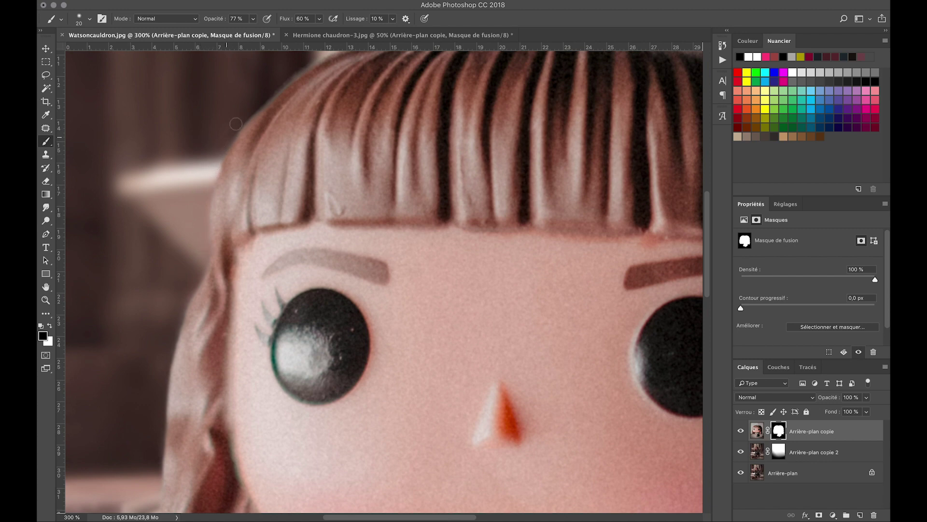
scroll(265, 92, "up", 2)
scroll(265, 91, "up", 2)
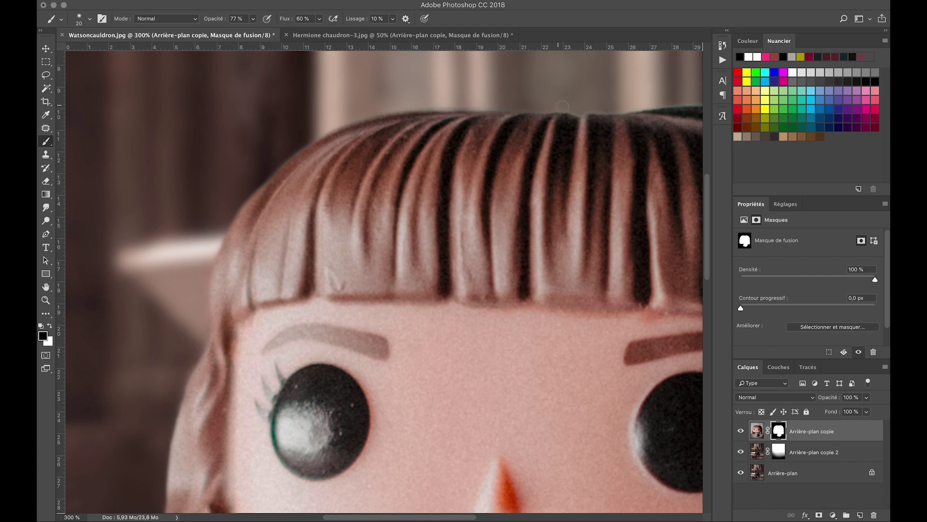
left_click_drag(605, 109, 633, 103)
scroll(666, 99, "right", 5)
scroll(667, 99, "right", 5)
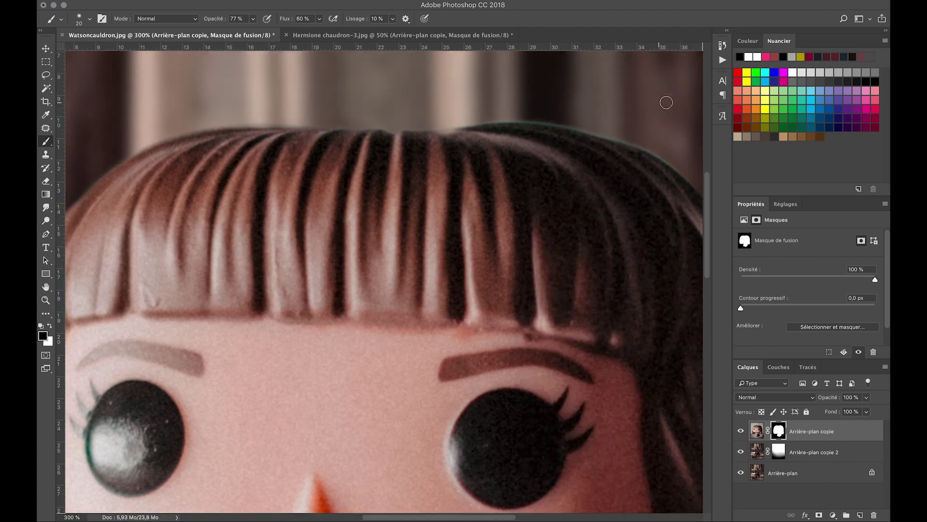
scroll(666, 100, "right", 3)
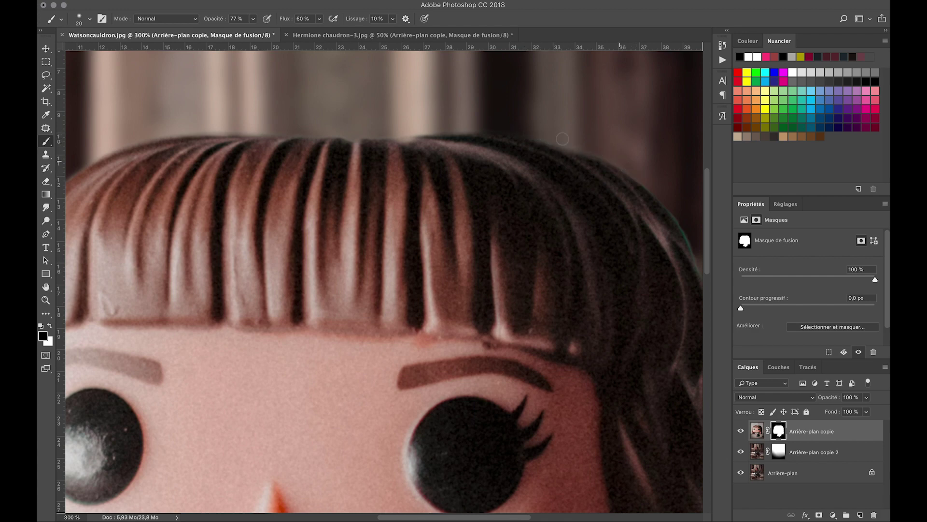
scroll(653, 174, "right", 5)
scroll(664, 193, "down", 2)
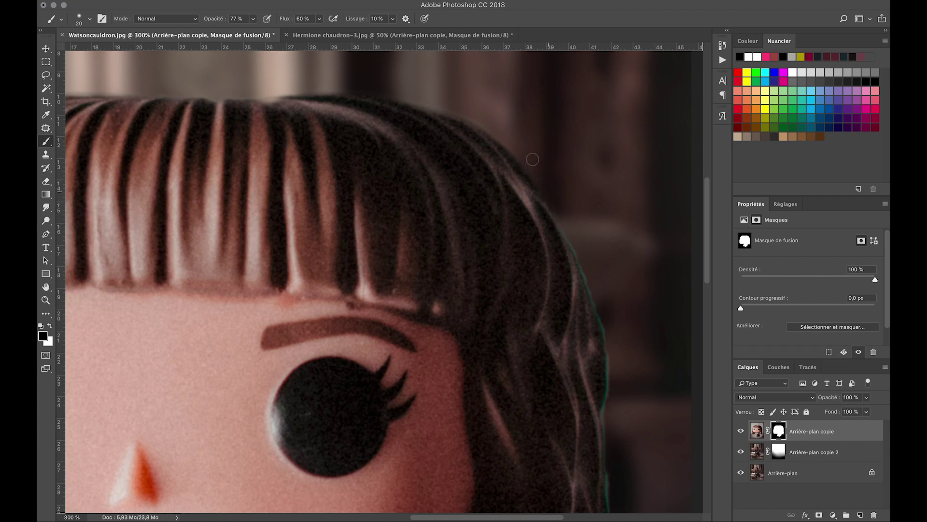
left_click_drag(553, 207, 578, 261)
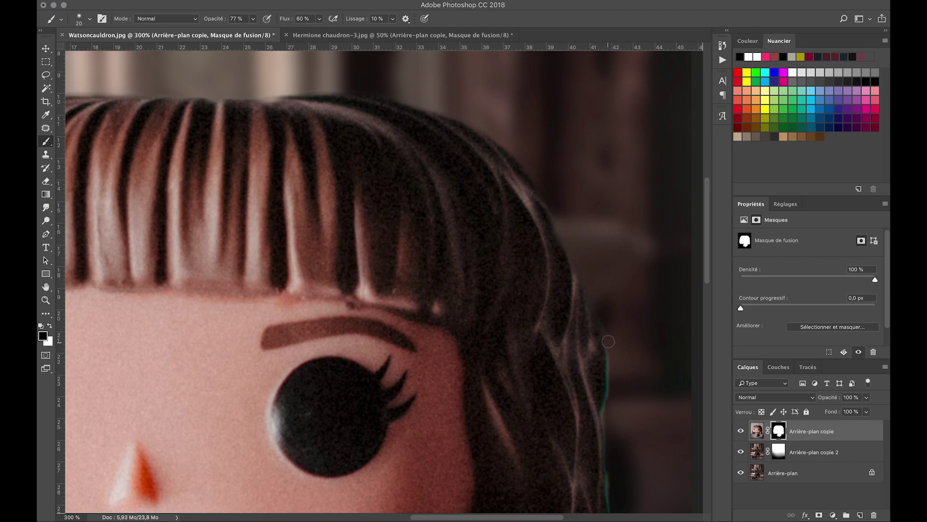
left_click_drag(600, 321, 607, 350)
scroll(606, 410, "down", 5)
- Mask out the teal fringe down the hair's right side and tips, and tidy the cauldron's lower right edge
scroll(575, 338, "right", 3)
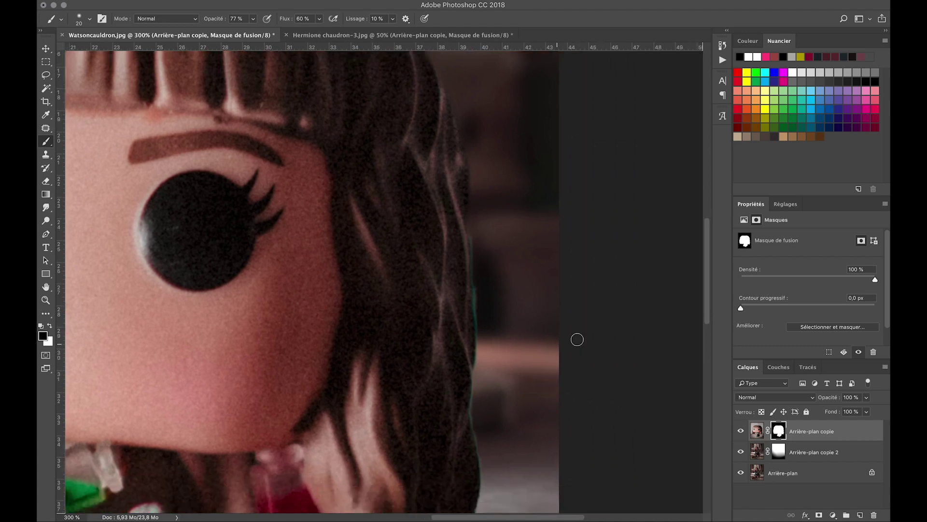
left_click_drag(481, 237, 475, 282)
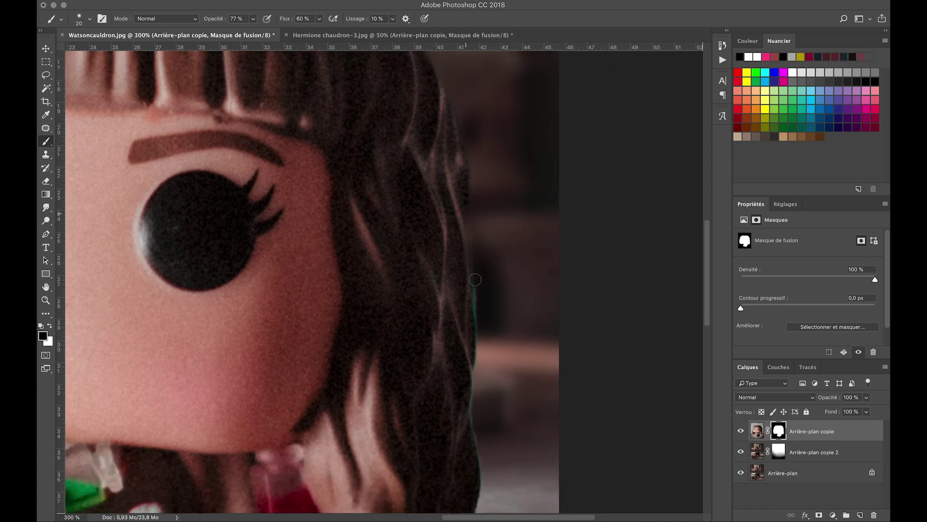
mouse_move(473, 233)
left_mouse_down()
mouse_move(482, 459)
mouse_move(474, 379)
left_mouse_up()
scroll(473, 378, "down", 2)
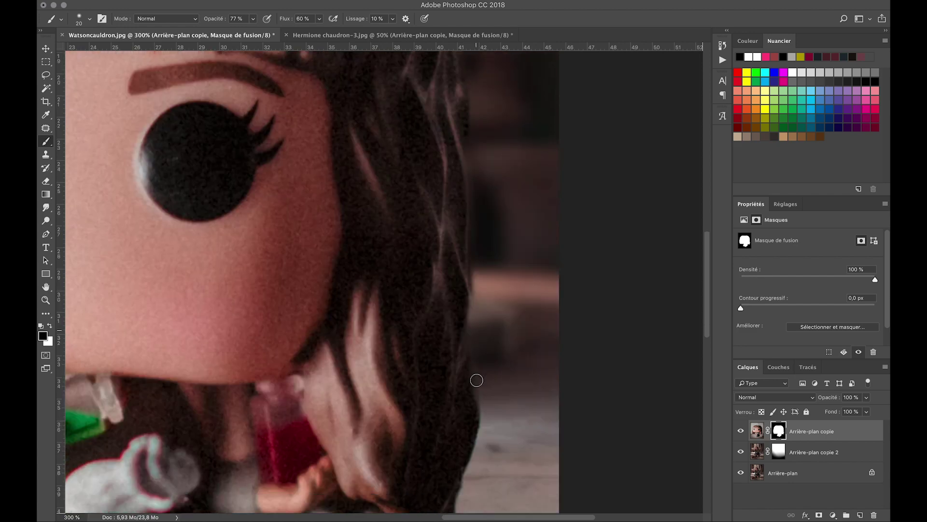
scroll(474, 379, "down", 3)
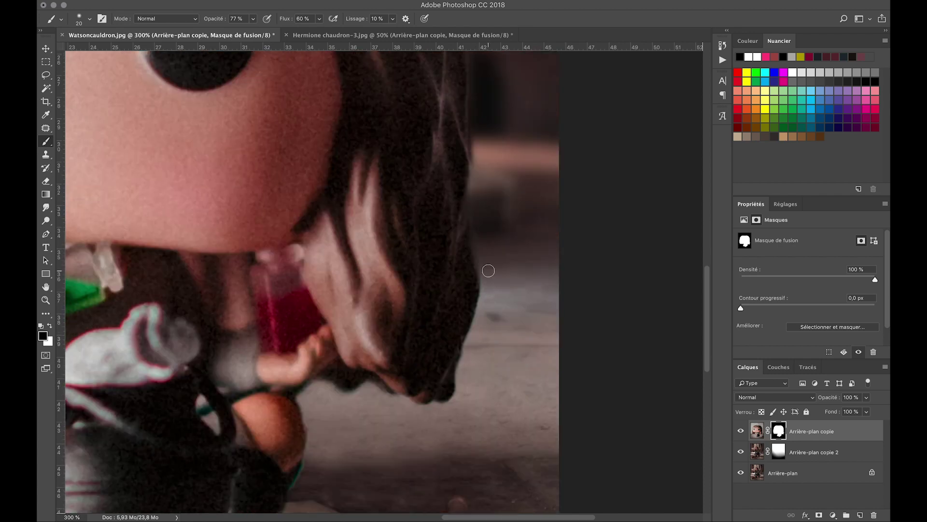
mouse_move(484, 301)
left_mouse_down()
mouse_move(484, 259)
mouse_move(462, 367)
mouse_move(478, 297)
mouse_move(440, 410)
mouse_move(414, 409)
mouse_move(447, 404)
mouse_move(413, 407)
mouse_move(361, 390)
mouse_move(302, 391)
mouse_move(313, 445)
mouse_move(292, 497)
mouse_move(323, 359)
left_mouse_up()
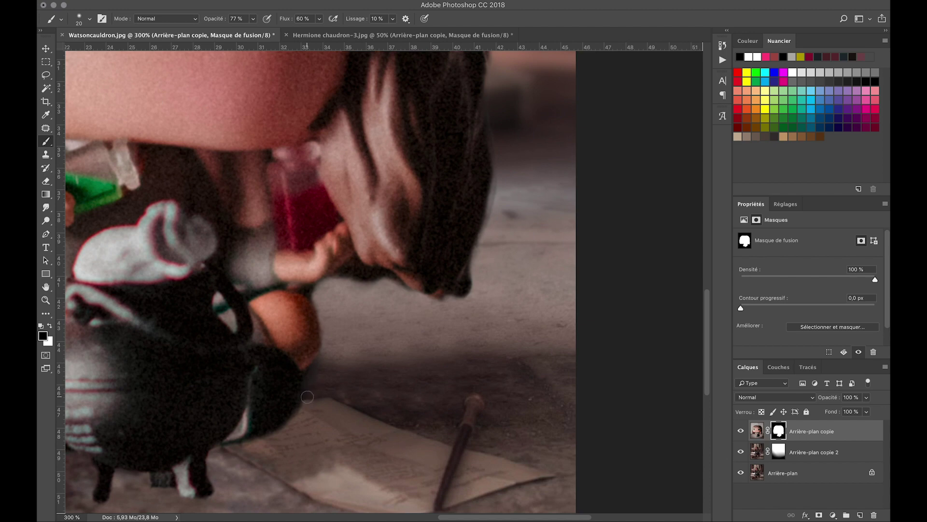
left_click_drag(307, 397, 267, 448)
key("ctrl+minus")
- Add a new empty layer below the figurine and set up a large, soft black brush
key("ctrl+minus")
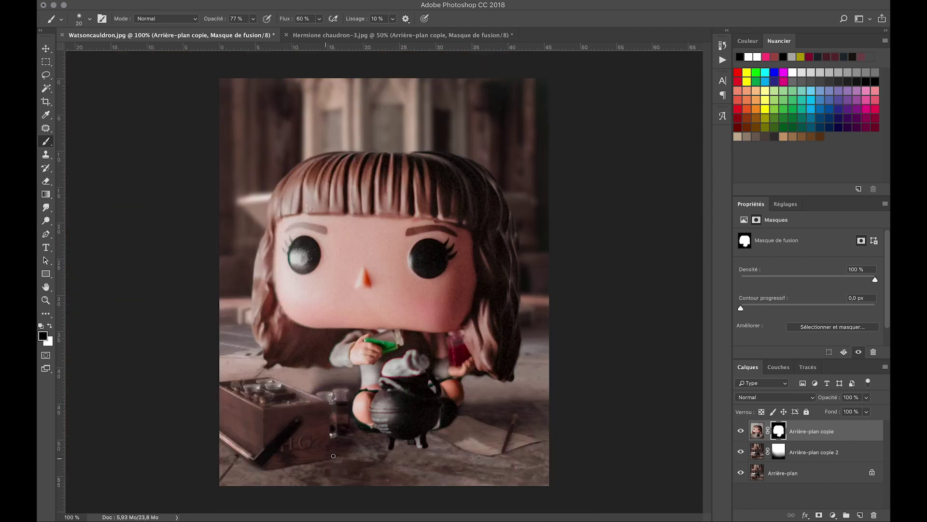
key("ctrl+minus")
left_click(812, 451)
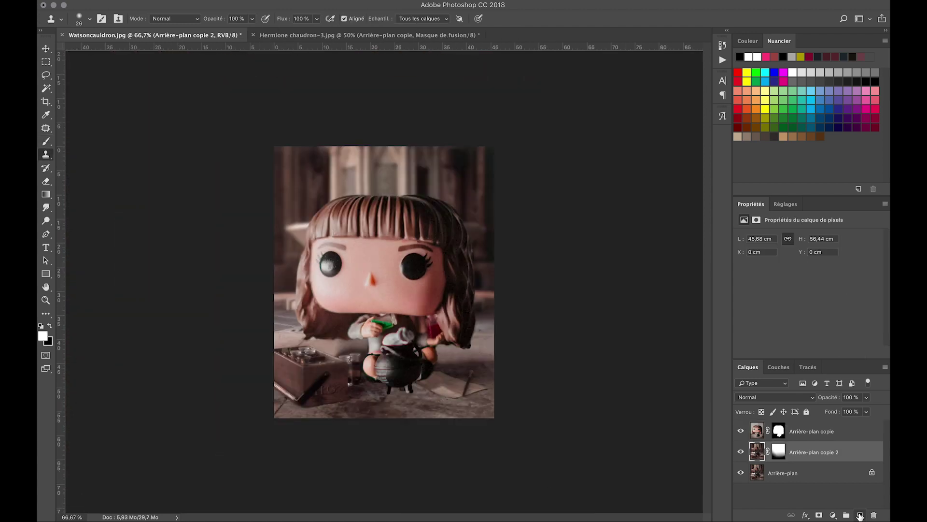
left_click(860, 515)
key("s")
key("x")
left_click(46, 142)
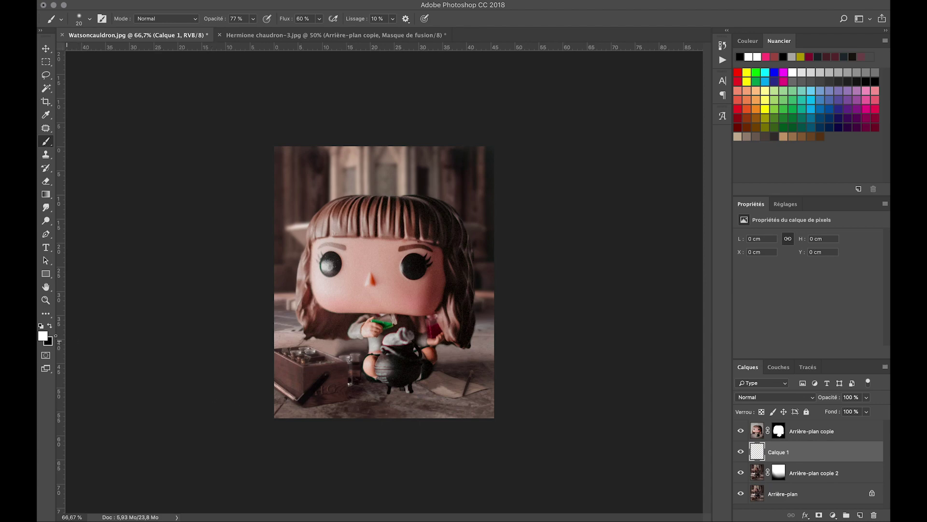
left_click(50, 327)
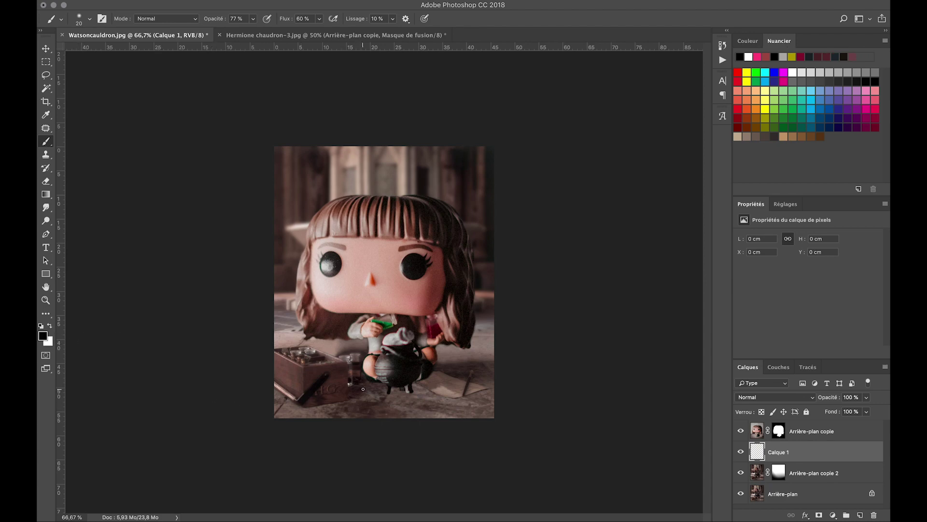
mouse_move(363, 389)
left_mouse_down()
mouse_move(392, 392)
mouse_move(449, 376)
mouse_move(372, 386)
mouse_move(438, 373)
left_mouse_up()
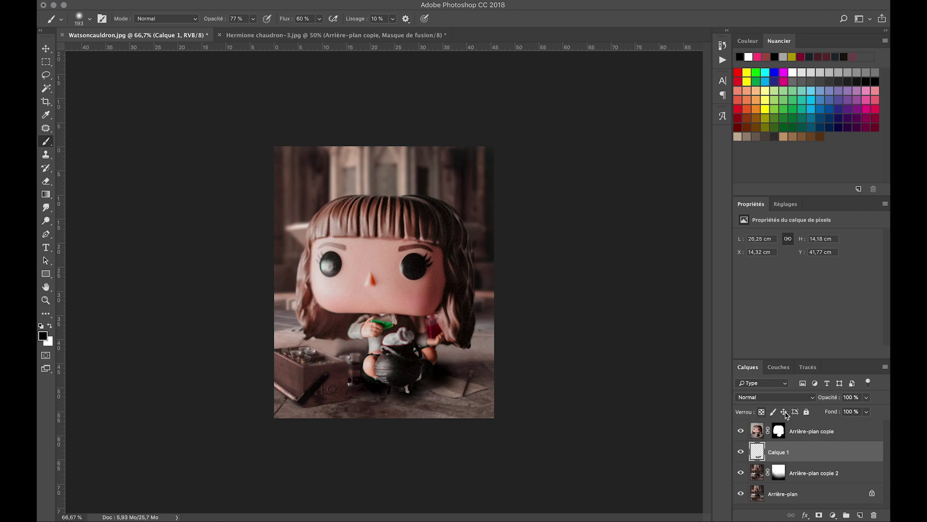
- Paint a dark shadow under the cauldron and set the layer opacity to about 82%
left_click_drag(384, 395, 396, 395)
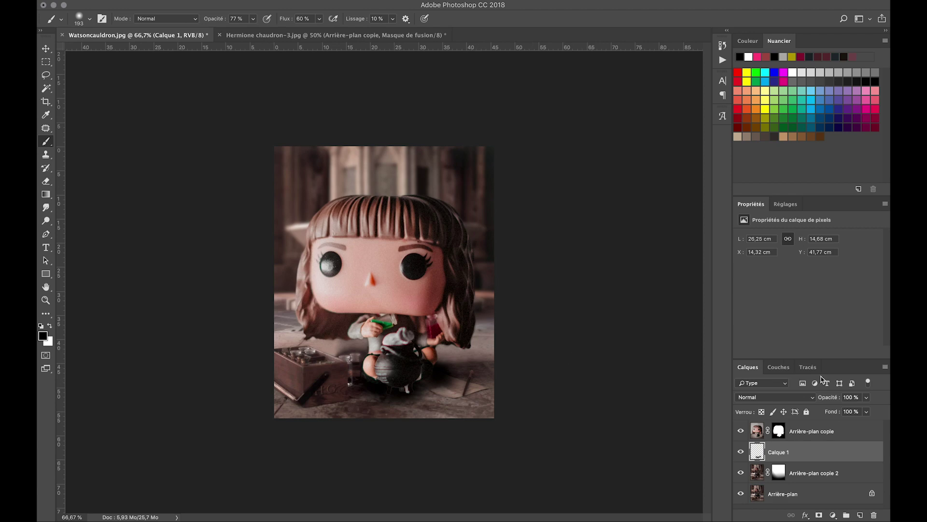
left_click_drag(831, 397, 826, 397)
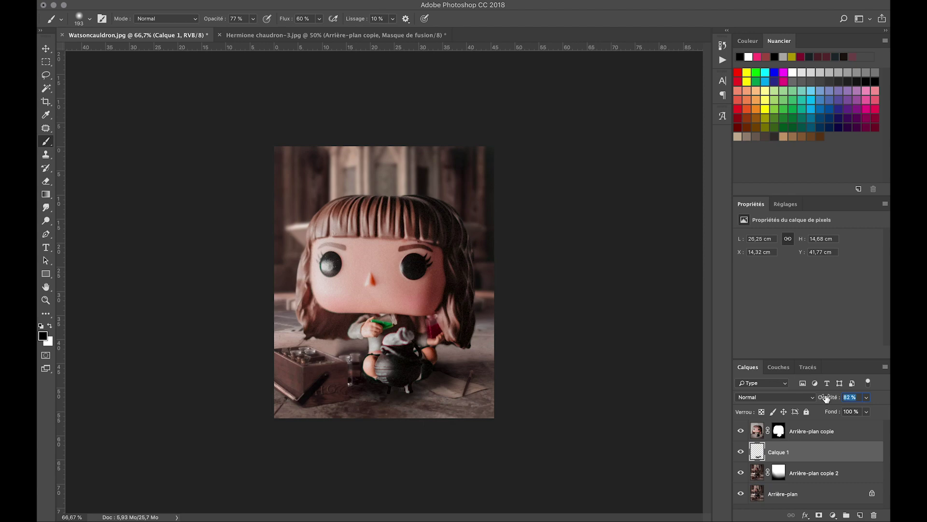
key("Return")
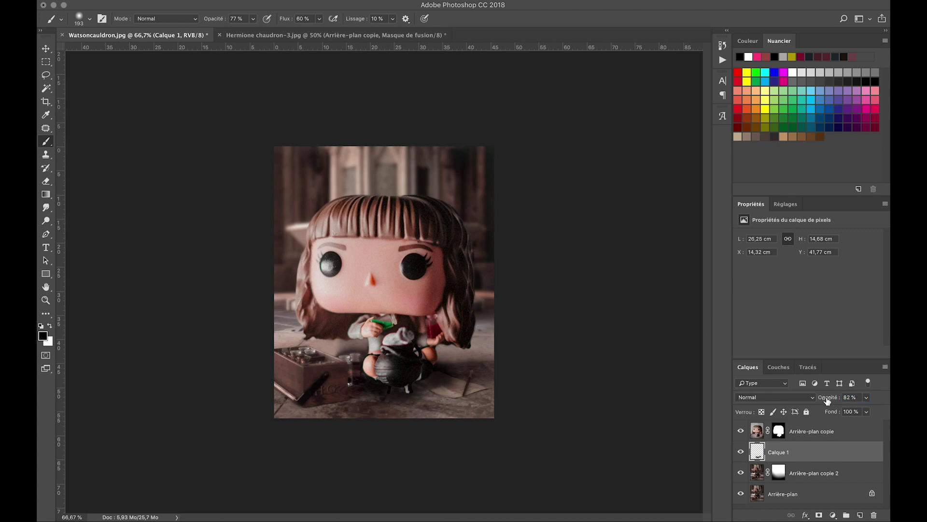
left_click_drag(827, 400, 828, 400)
- Stamp visible layers into a new layer, then clone dark iris over the eye reflections
left_click(840, 438)
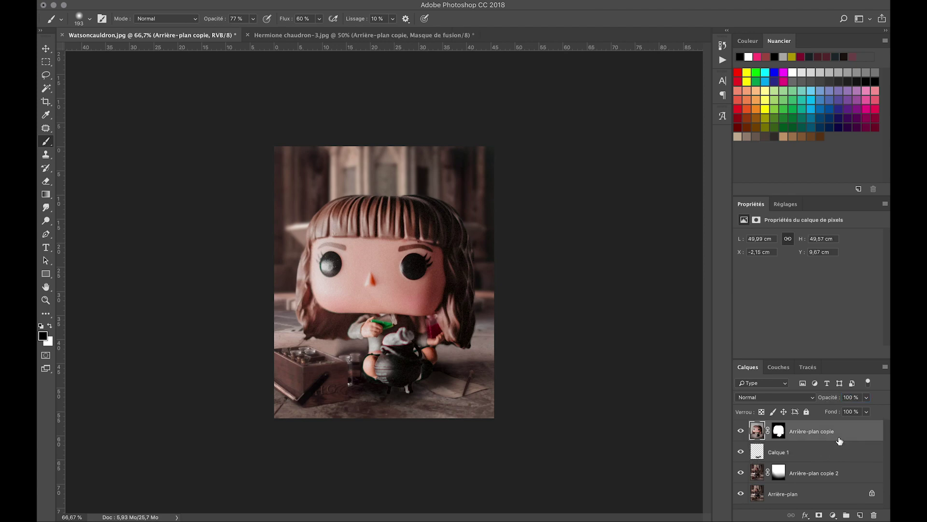
key("ctrl+shift+alt+e")
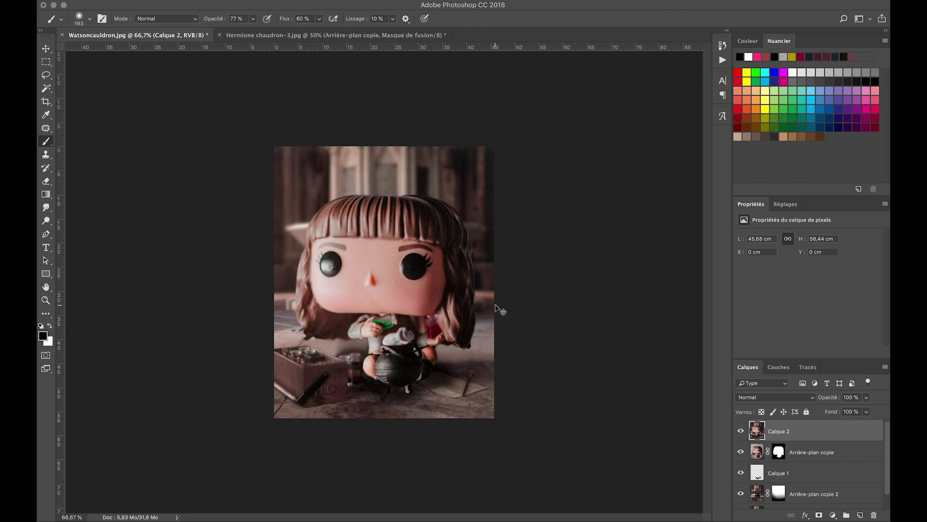
key("ctrl+plus")
key("ctrl+plus")
key("s")
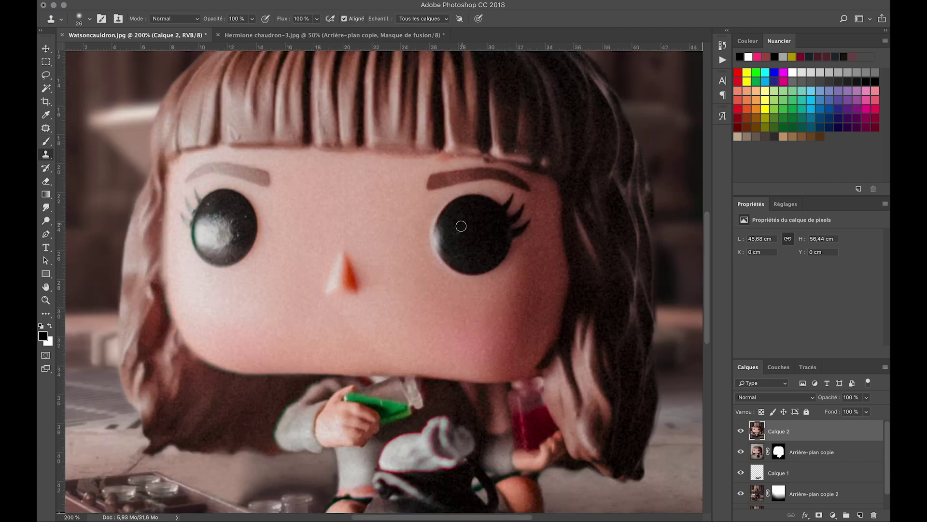
mouse_move(442, 230)
left_mouse_down()
mouse_move(441, 240)
mouse_move(441, 220)
mouse_move(442, 247)
mouse_move(457, 259)
left_mouse_up()
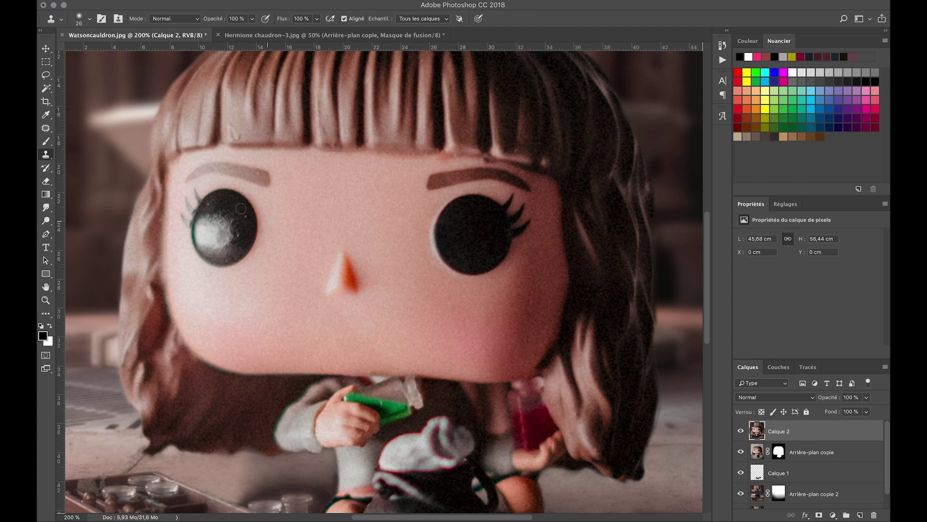
mouse_move(215, 203)
left_mouse_down()
mouse_move(208, 205)
mouse_move(245, 213)
mouse_move(199, 223)
mouse_move(231, 244)
mouse_move(219, 224)
mouse_move(227, 240)
mouse_move(198, 229)
mouse_move(199, 239)
mouse_move(200, 225)
mouse_move(200, 246)
mouse_move(202, 236)
mouse_move(227, 246)
mouse_move(201, 244)
mouse_move(208, 254)
mouse_move(215, 244)
mouse_move(216, 257)
mouse_move(242, 246)
mouse_move(216, 256)
left_mouse_up()
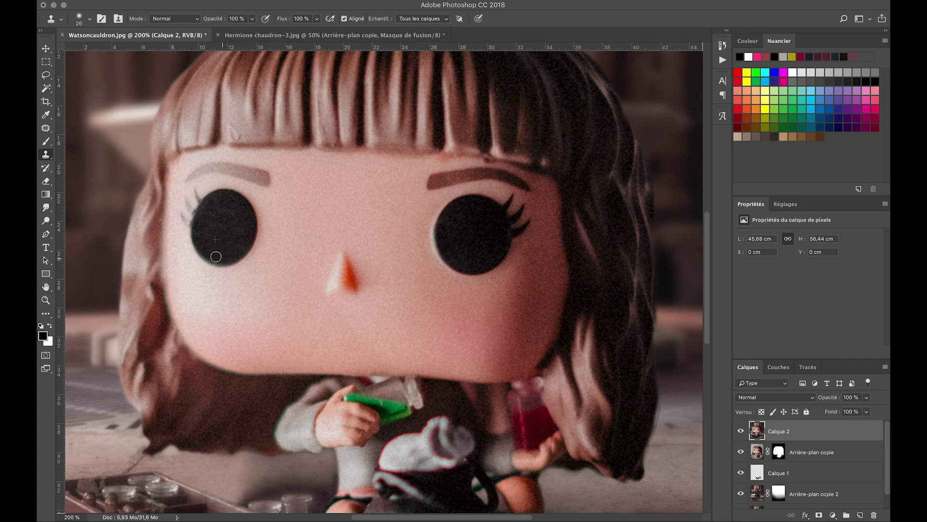
- Add a new highlight layer and set up a small soft white brush
left_click(860, 516)
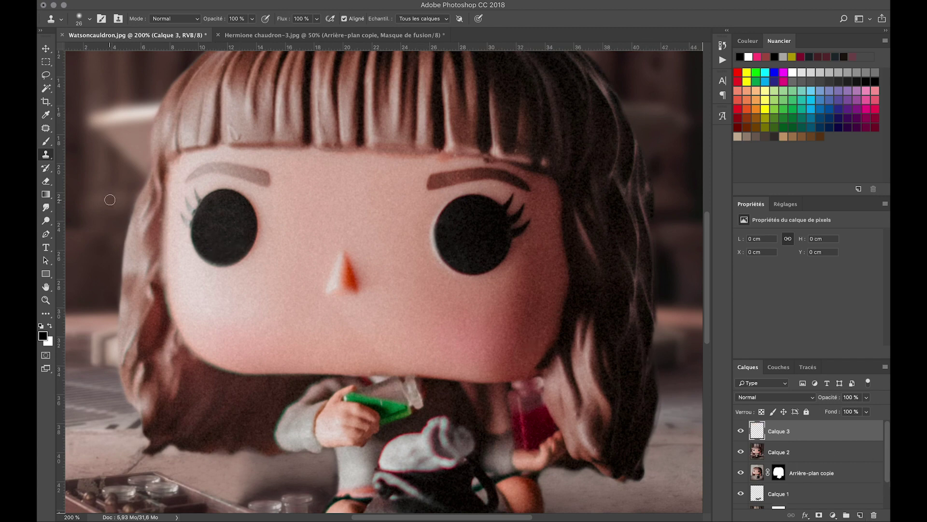
left_click(46, 141)
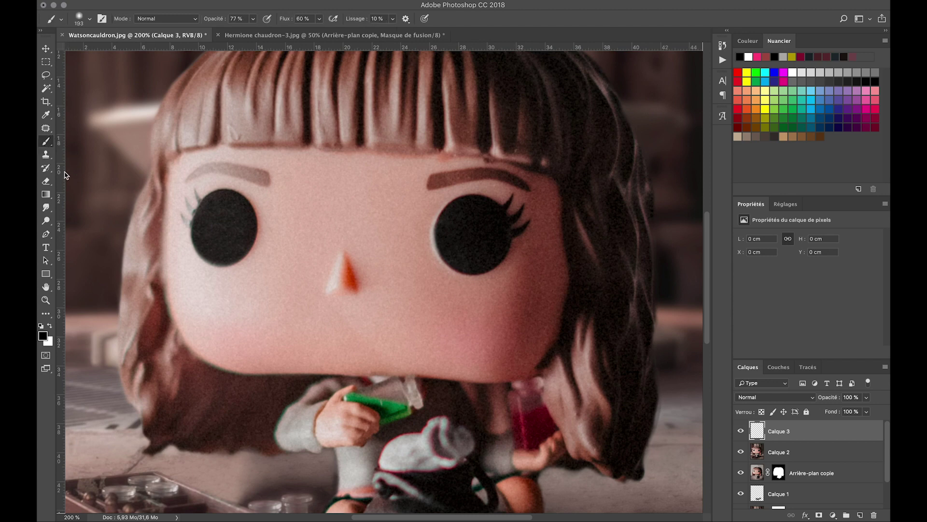
left_click(49, 327)
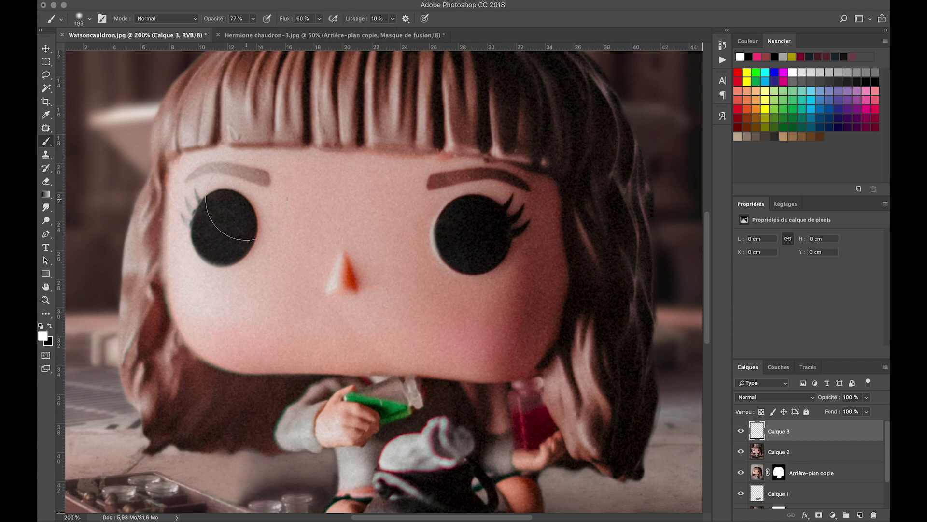
left_click_drag(251, 193, 213, 193)
mouse_move(211, 240)
left_mouse_down()
mouse_move(206, 236)
mouse_move(214, 246)
left_mouse_up()
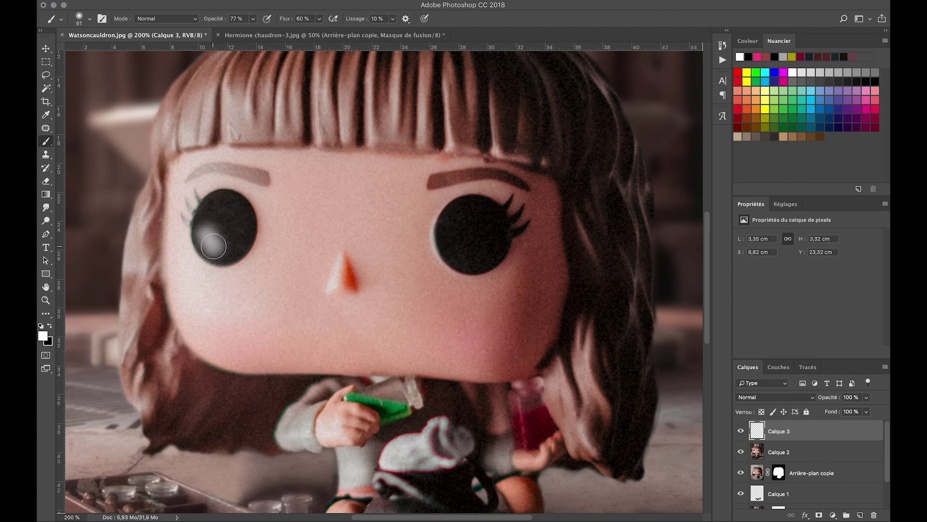
- Dab soft white catchlights onto the left and right eyes
left_click(212, 243)
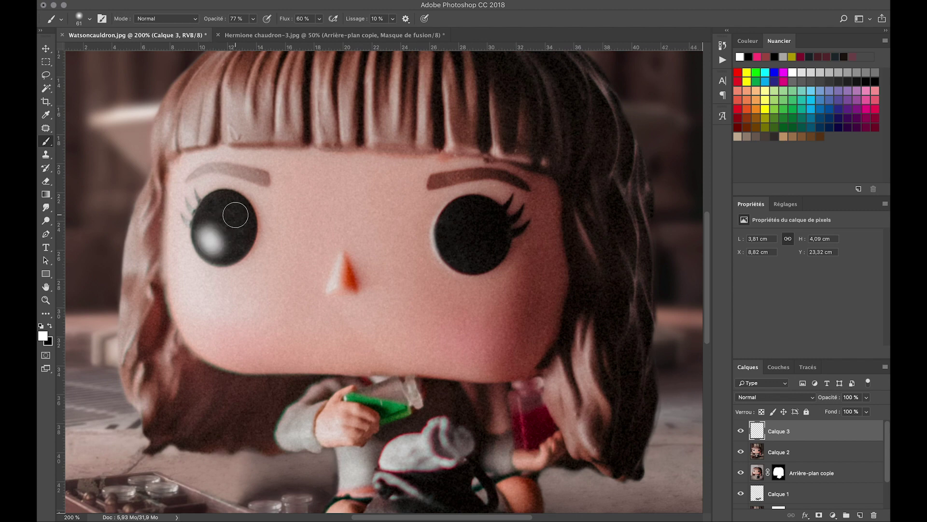
left_click(235, 215)
left_click_drag(450, 240, 454, 250)
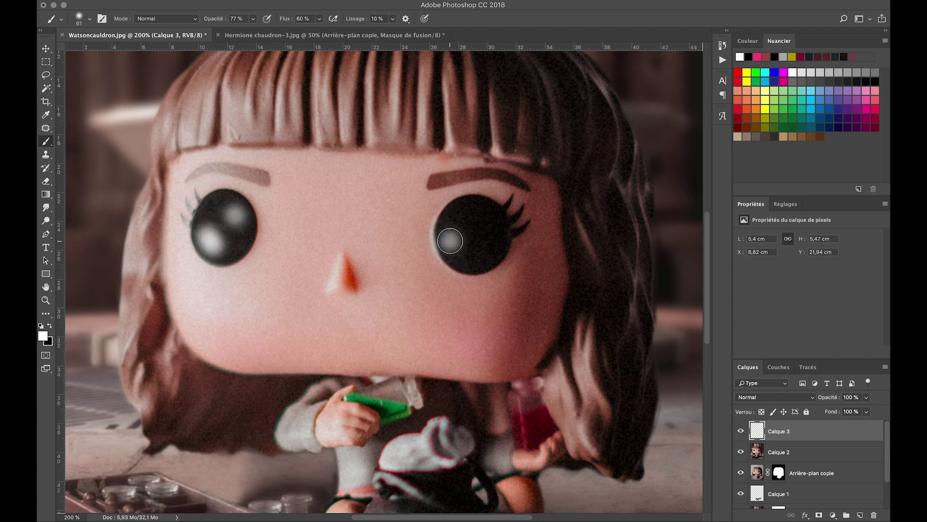
left_click(454, 250)
left_click(462, 254)
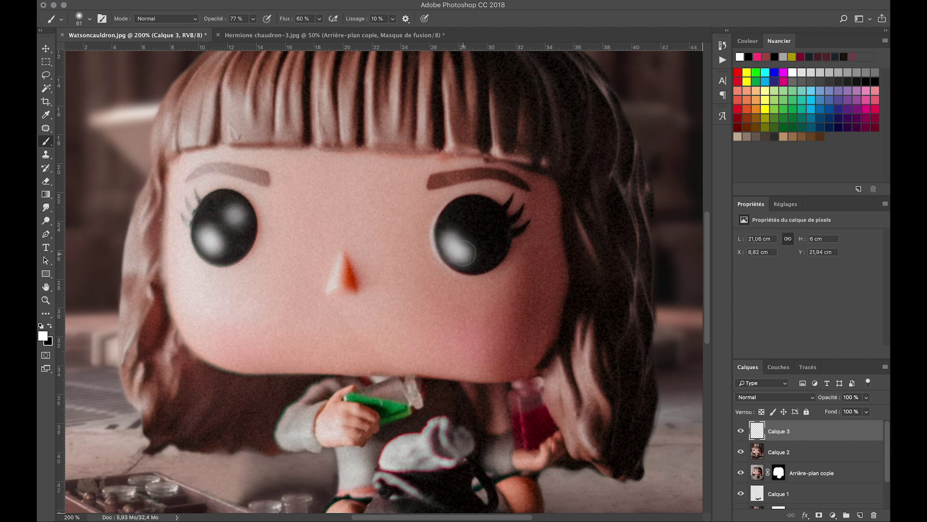
left_click(489, 218)
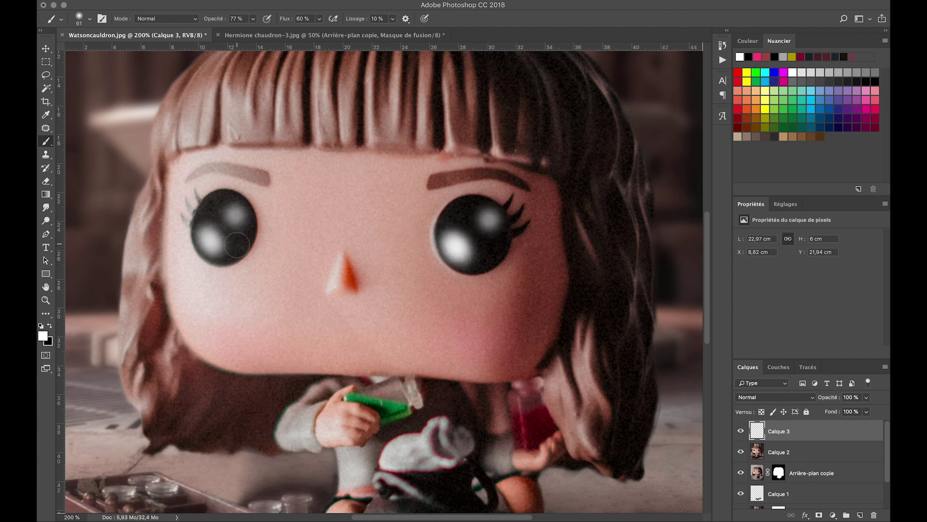
left_click(212, 239)
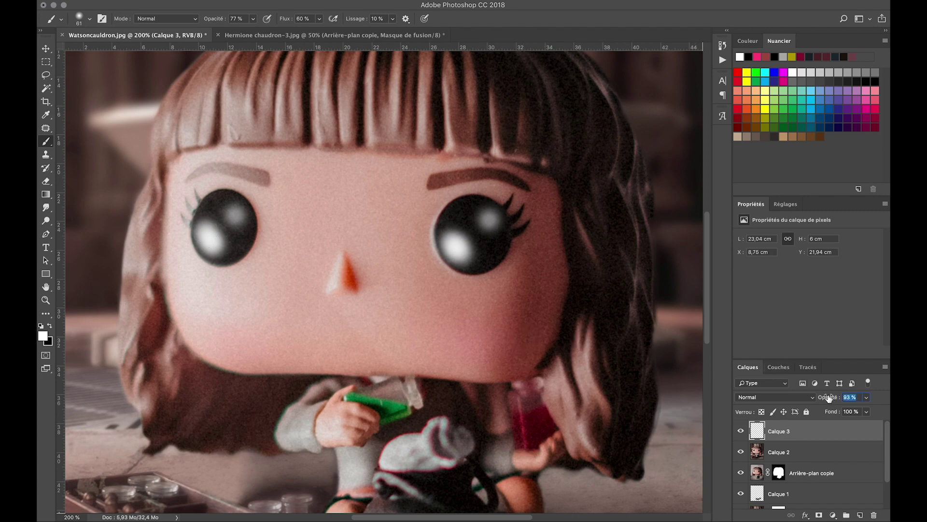
- Set the catchlight layer Calque 3 to 70% opacity and zoom out
left_click_drag(832, 397, 818, 401)
key("Return")
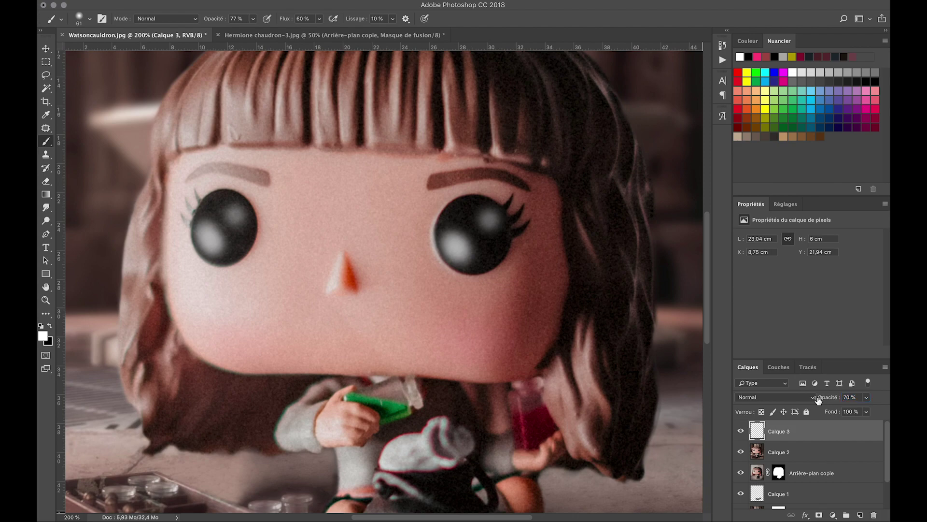
key("ctrl+minus")
key("ctrl+minus")
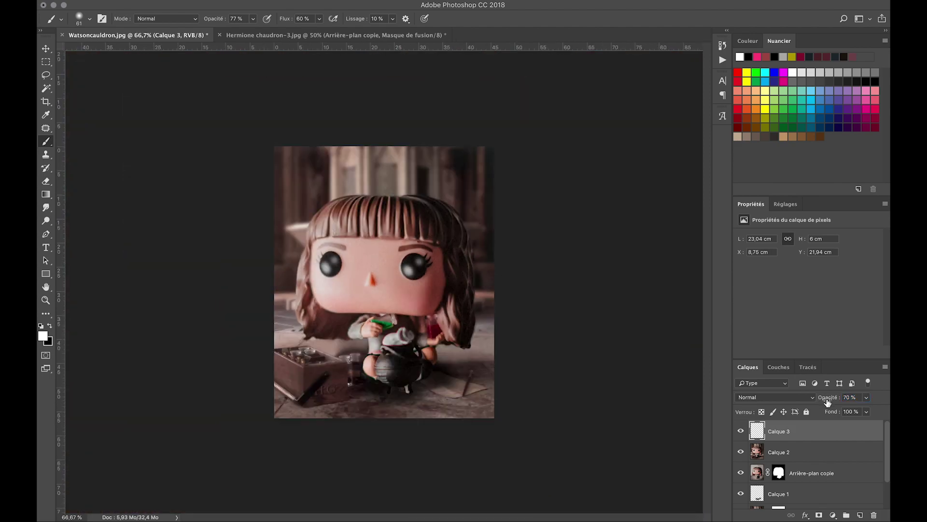
- Lower the eye highlight layer's opacity from 55% to about 43%
left_click_drag(828, 400, 821, 401)
key("Return")
left_click_drag(831, 398, 823, 398)
- Stamp all visible layers into new layer Calque 4 and launch the Camera Raw Filter
key("ctrl+shift+alt+e")
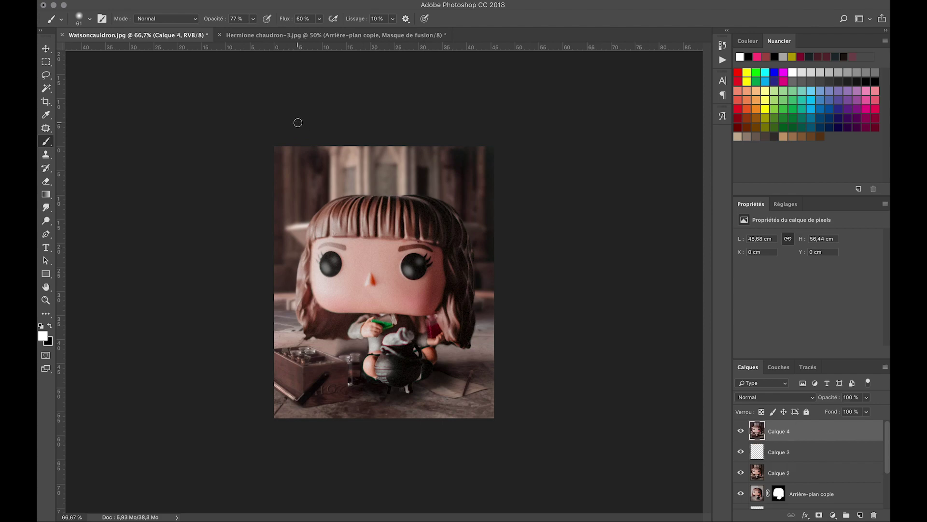
left_click(330, 0)
left_click(337, 57)
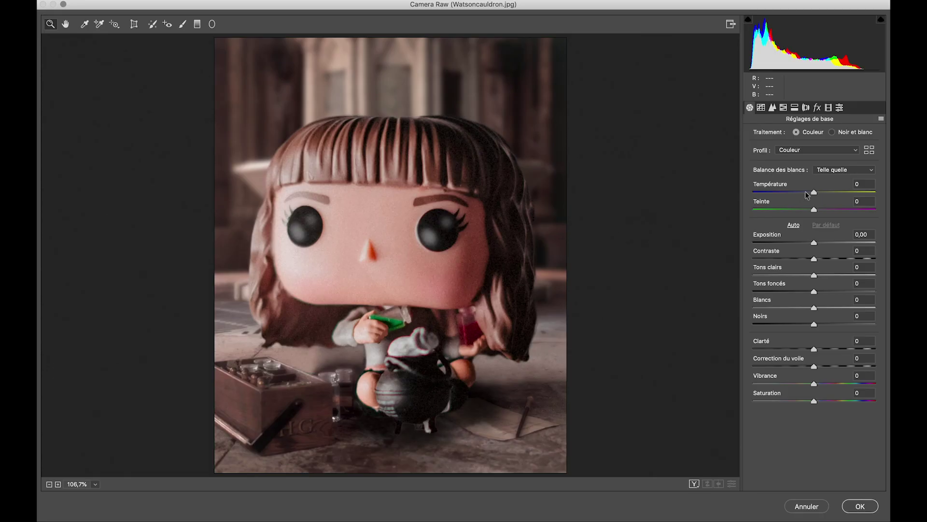
- Apply the Matt Green Camera Raw preset to merged Calque 4
left_click(839, 109)
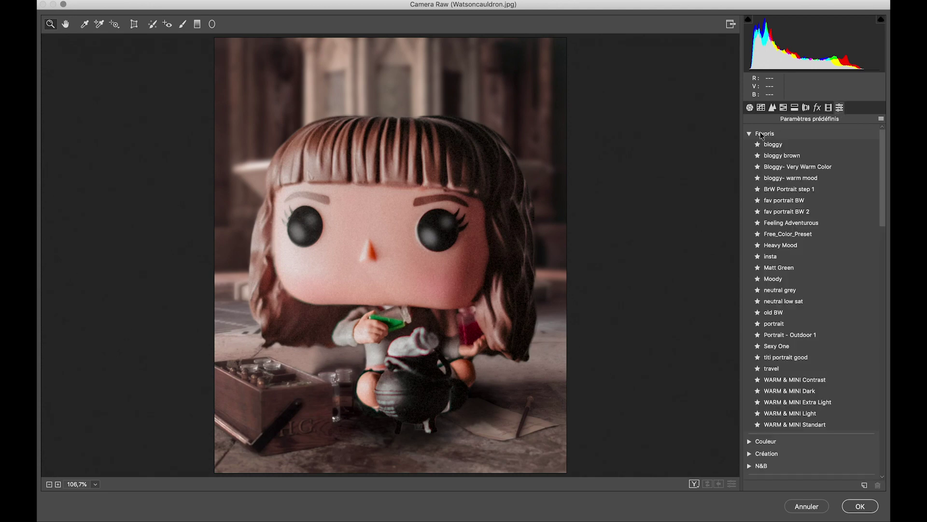
left_click(777, 268)
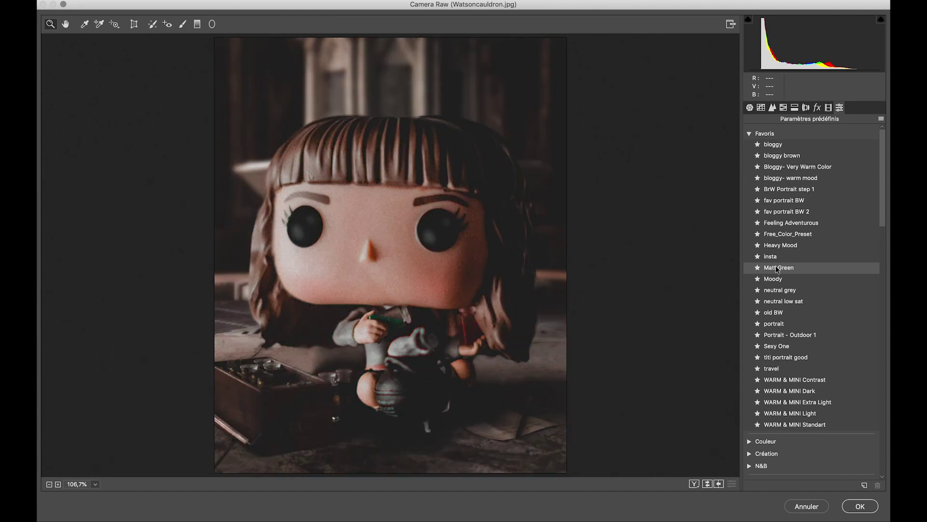
left_click(777, 268)
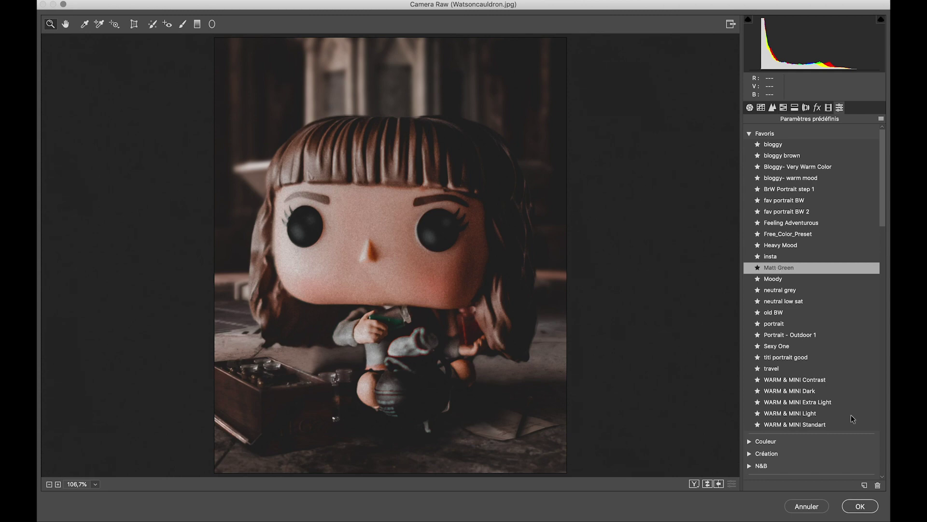
left_click(868, 507)
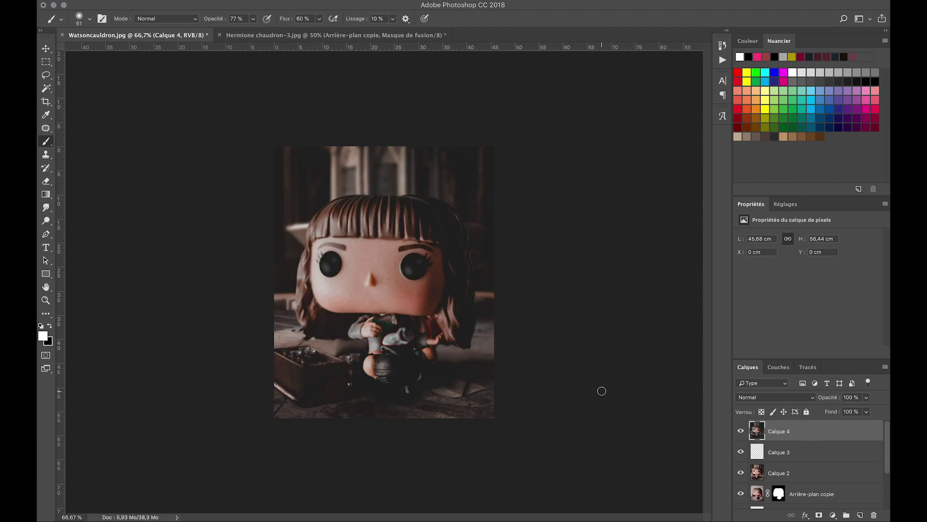
- Zoom in and patch out the flaw in the figurine's fringe hair
key("ctrl+1")
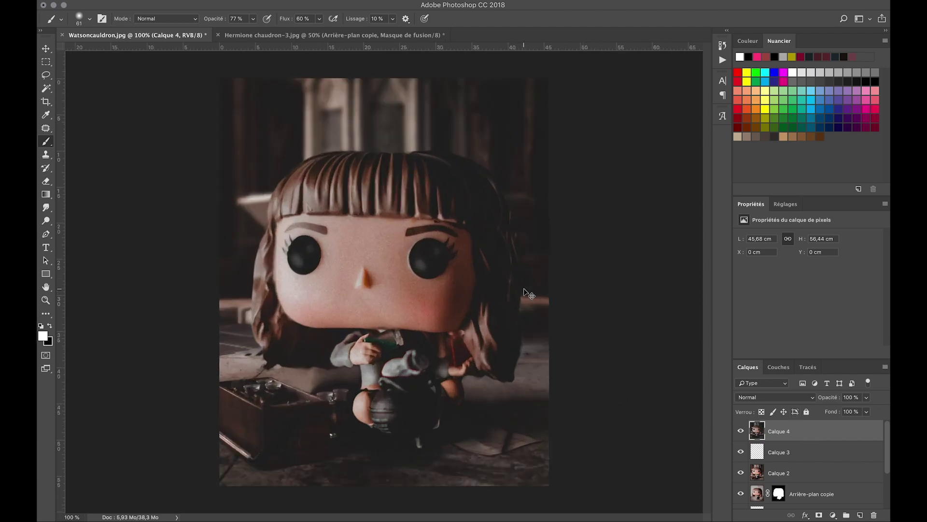
key("ctrl+plus")
key("j")
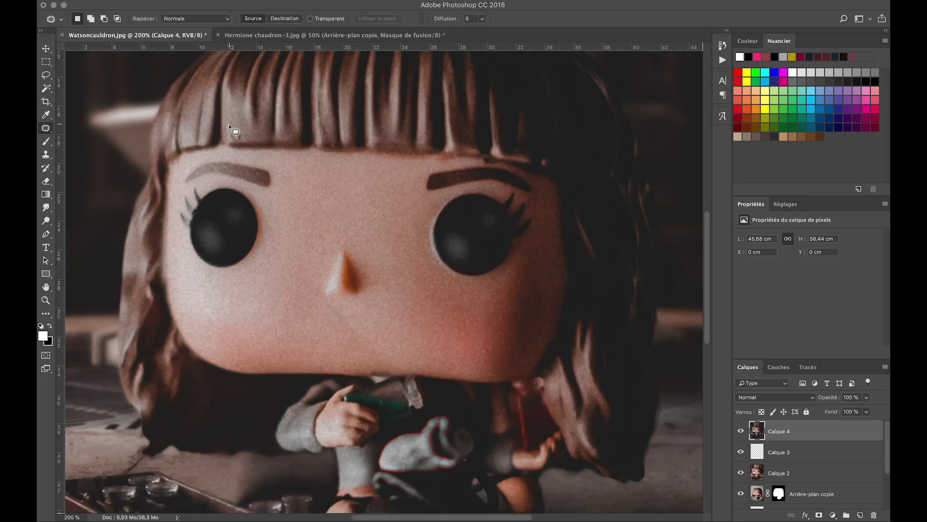
mouse_move(230, 126)
left_mouse_down()
mouse_move(240, 137)
mouse_move(228, 132)
left_mouse_up()
key("ctrl+d")
- Zoom out and stamp all visible layers into new layer Calque 5
key("ctrl+minus")
key("ctrl+minus")
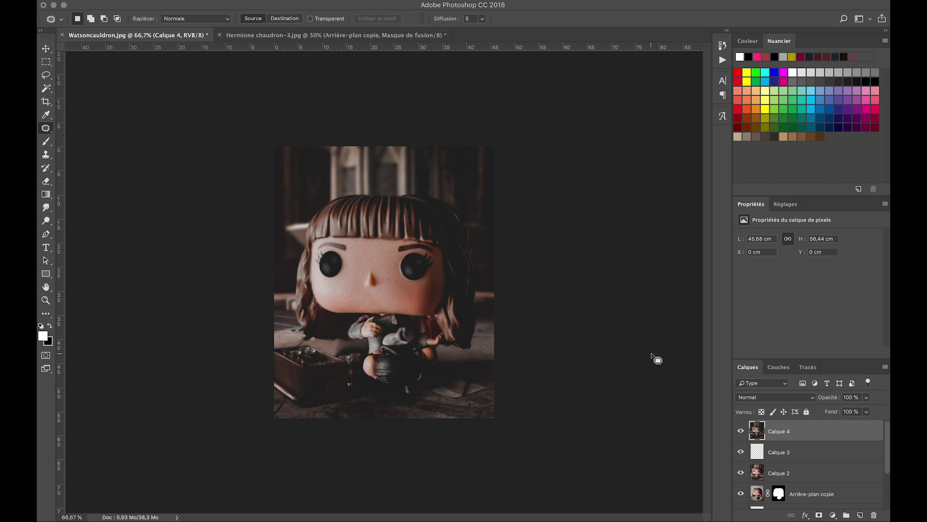
key("ctrl+alt+shift+e")
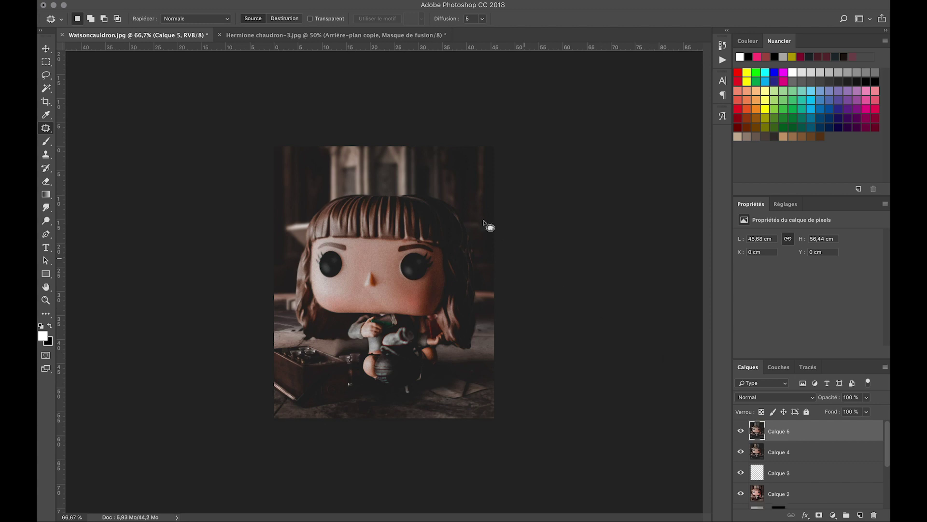
left_click(331, 0)
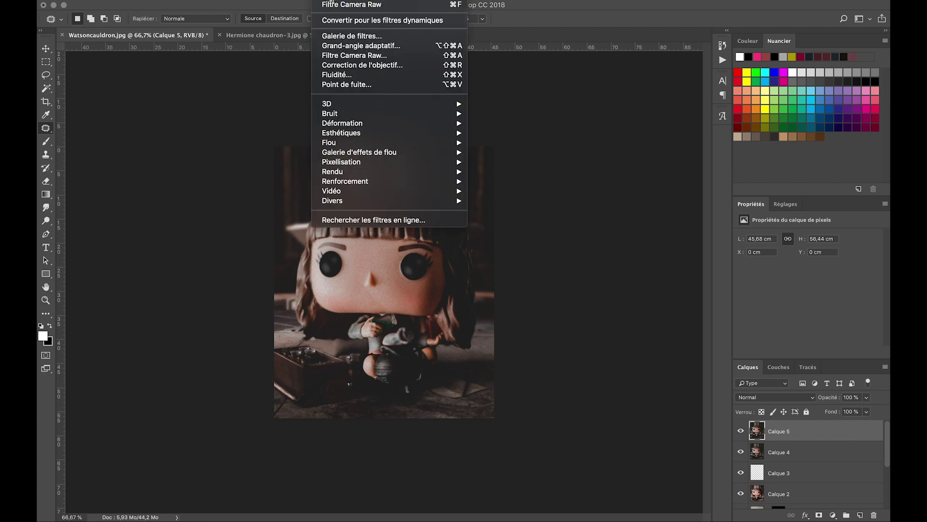
- Grade Calque 5 with the portrait Camera Raw preset
left_click(345, 56)
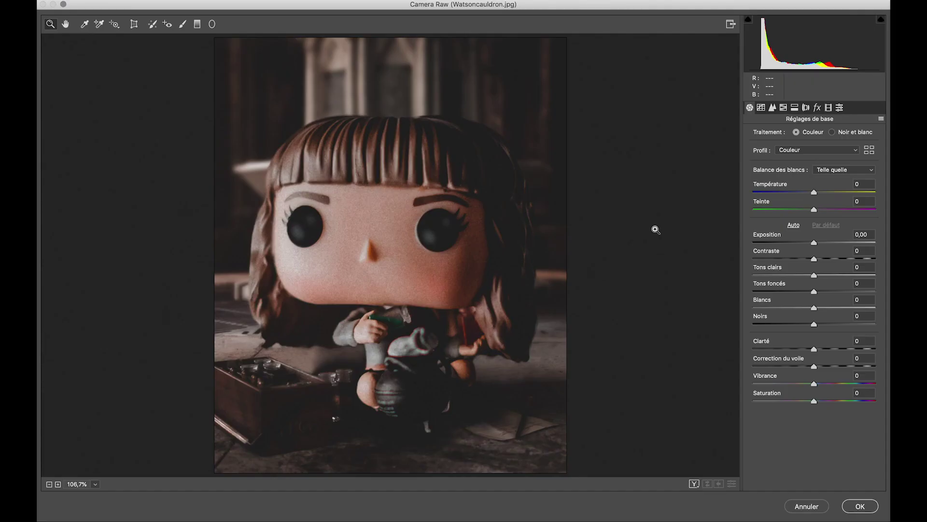
left_click(839, 108)
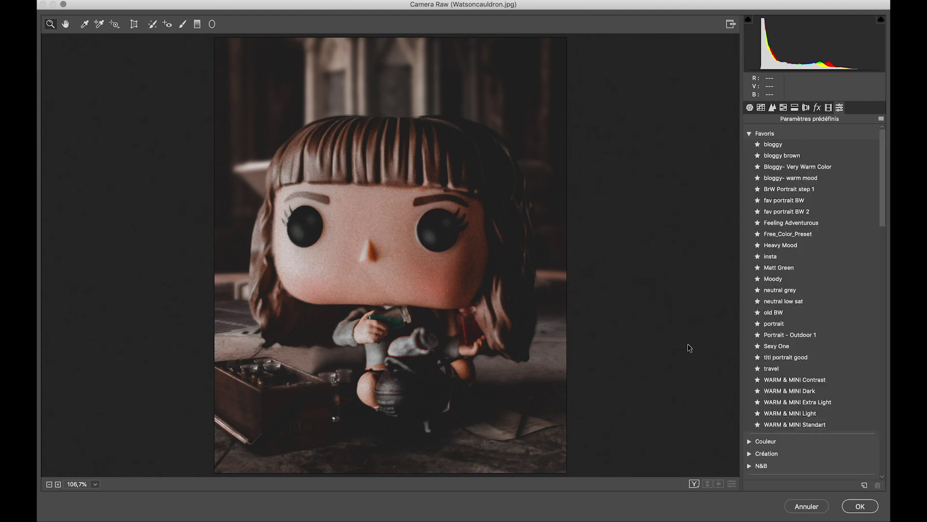
left_click(771, 325)
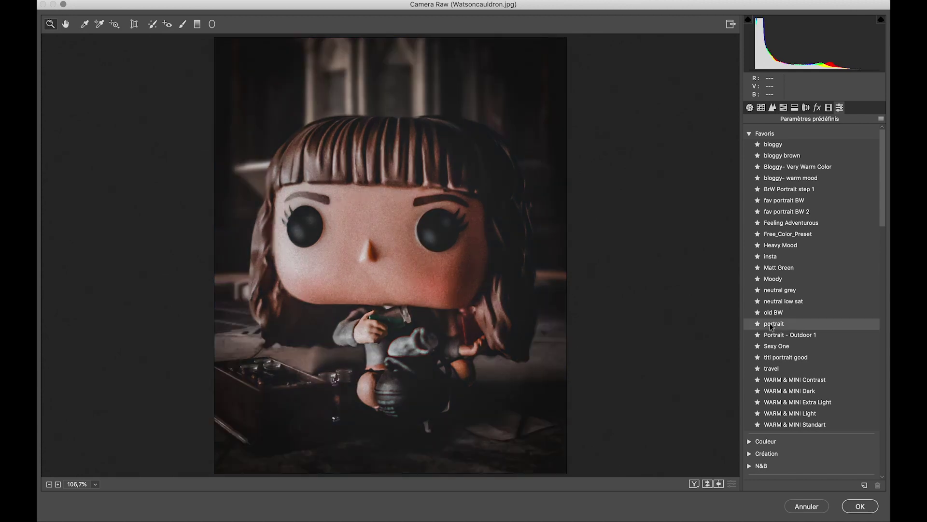
left_click(771, 326)
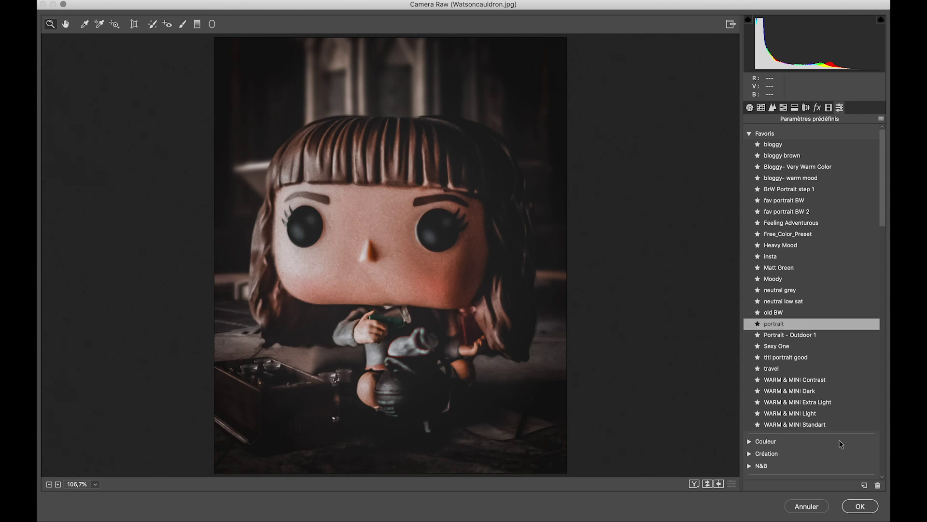
left_click(864, 509)
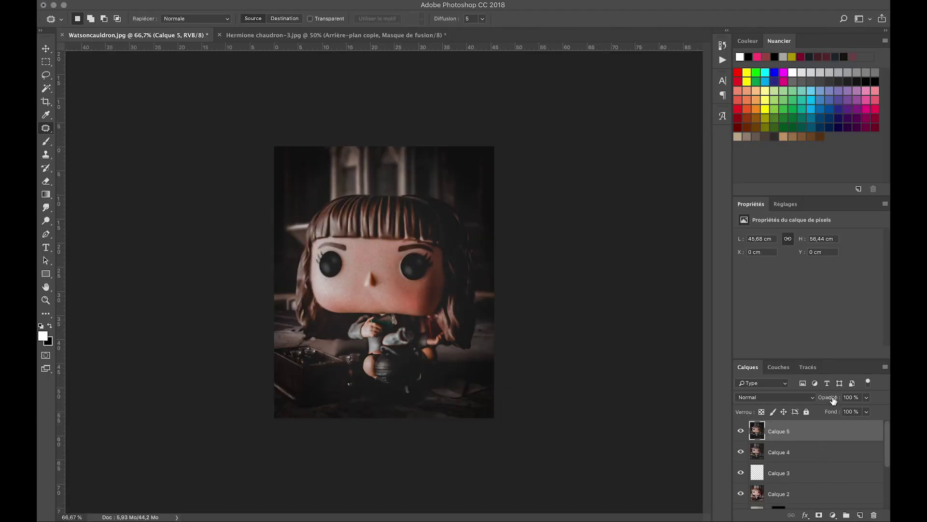
- Set Calque 5 to 70% opacity and stamp visible layers into new Calque 6
left_click_drag(833, 399, 817, 400)
key("Return")
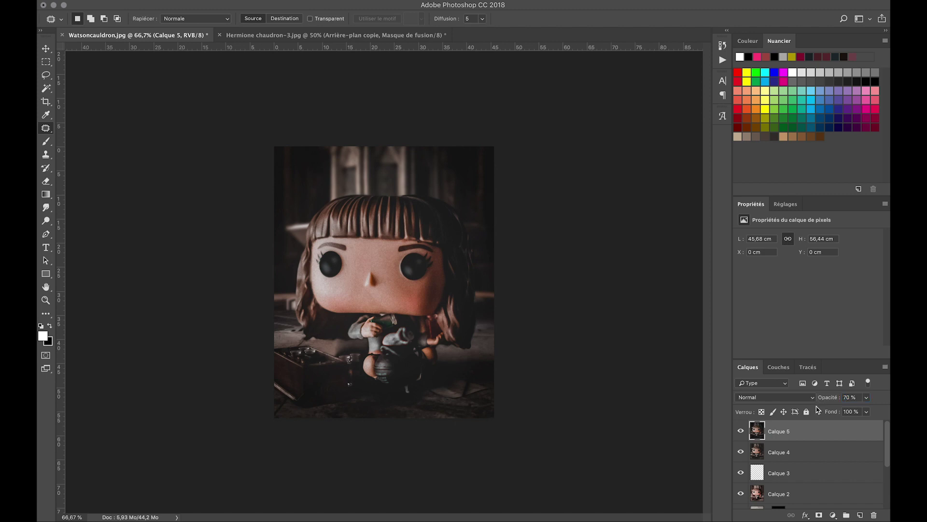
key("ctrl+shift+alt+e")
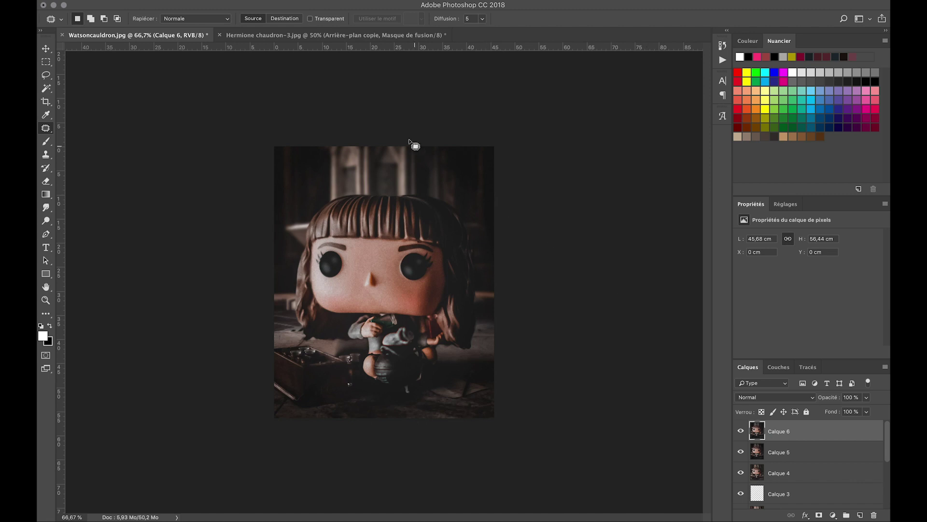
- Denoise Calque 6 in Camera Raw (Luminance 91, Colour 62) and add a layer mask
left_click(331, 2)
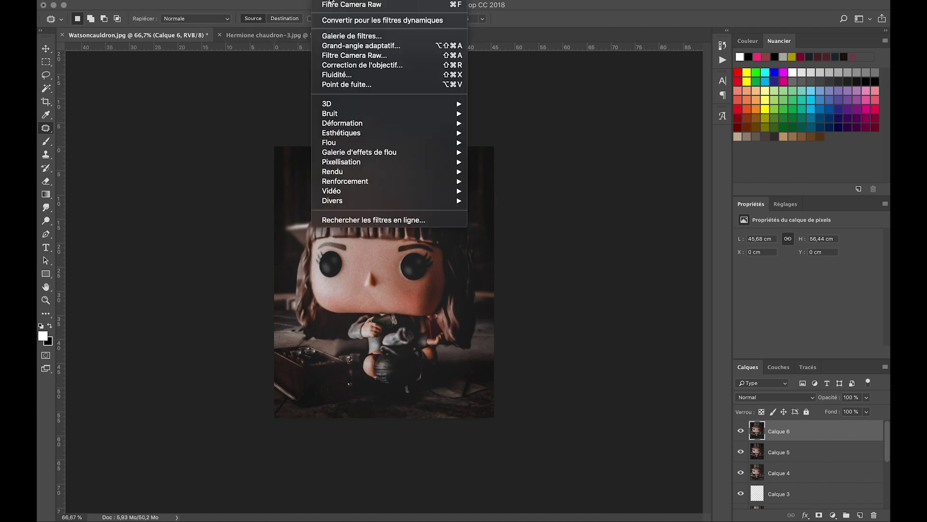
left_click(368, 56)
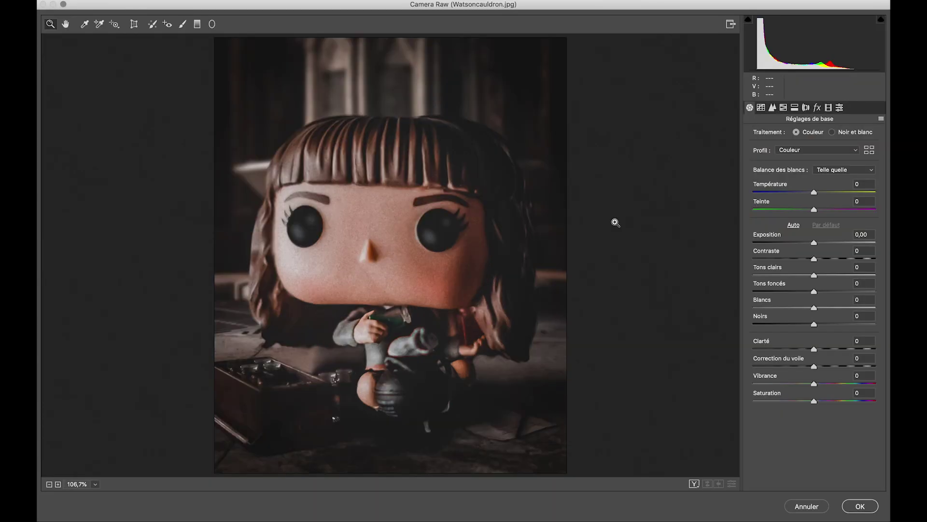
left_click(773, 107)
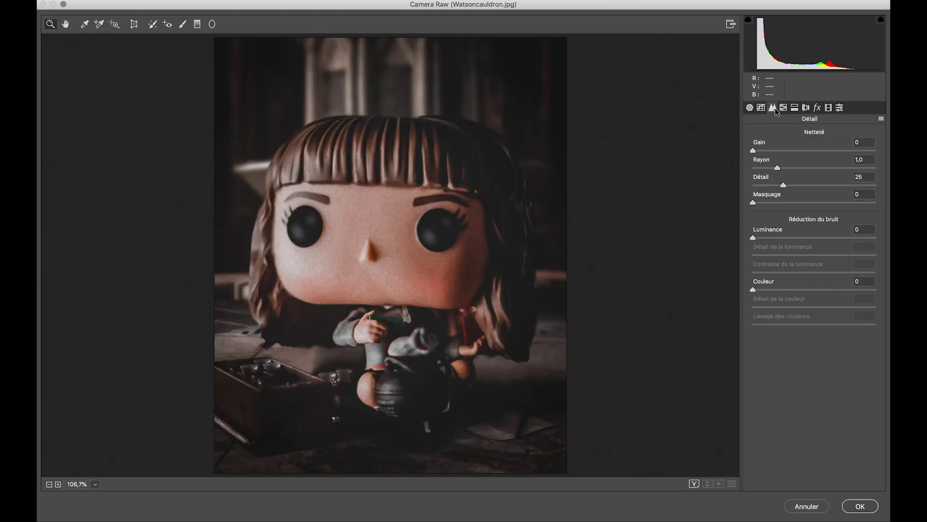
left_click(864, 237)
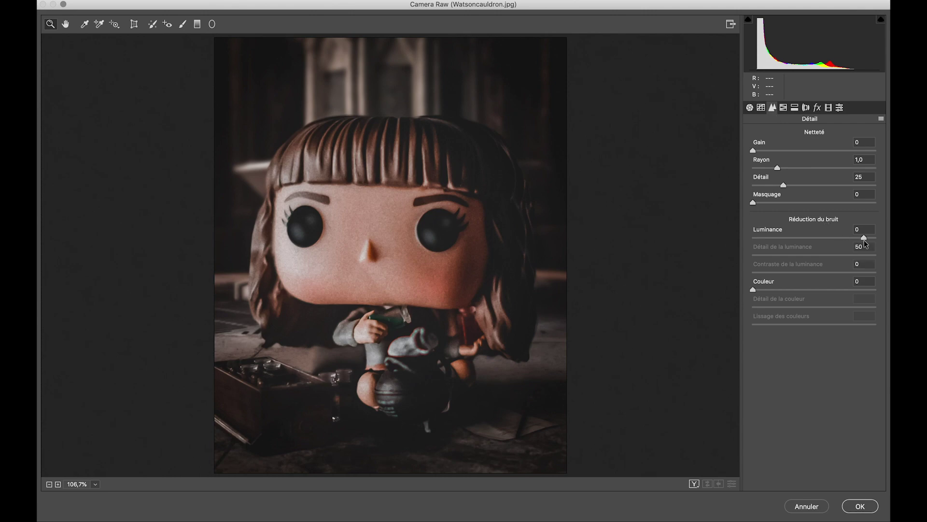
left_click(827, 289)
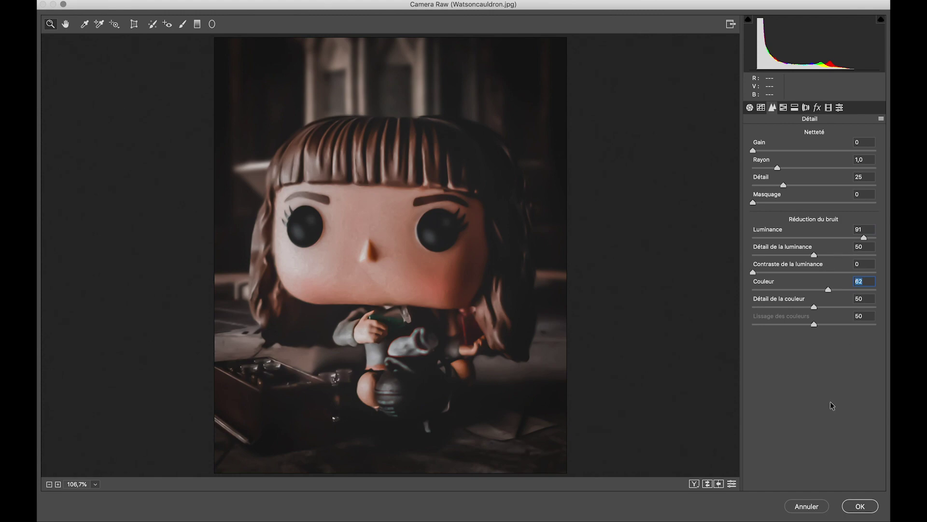
left_click(860, 505)
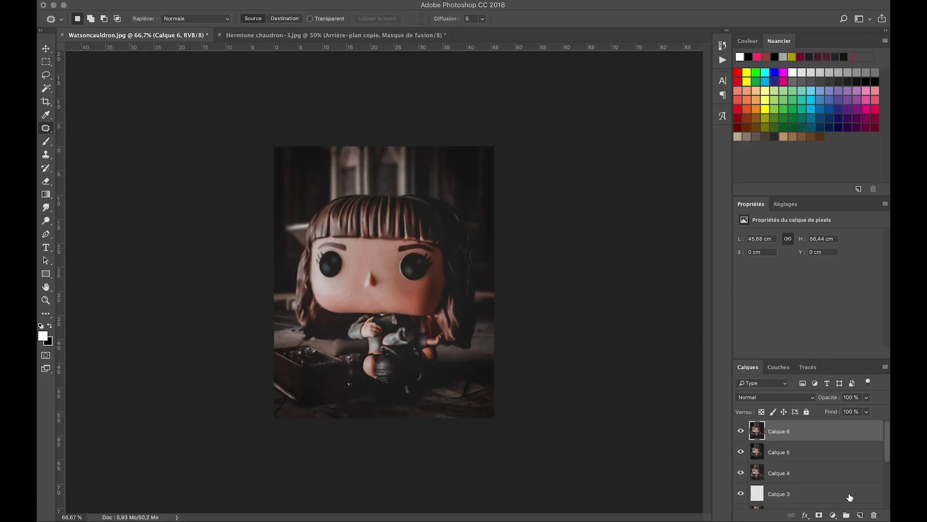
left_click(819, 515)
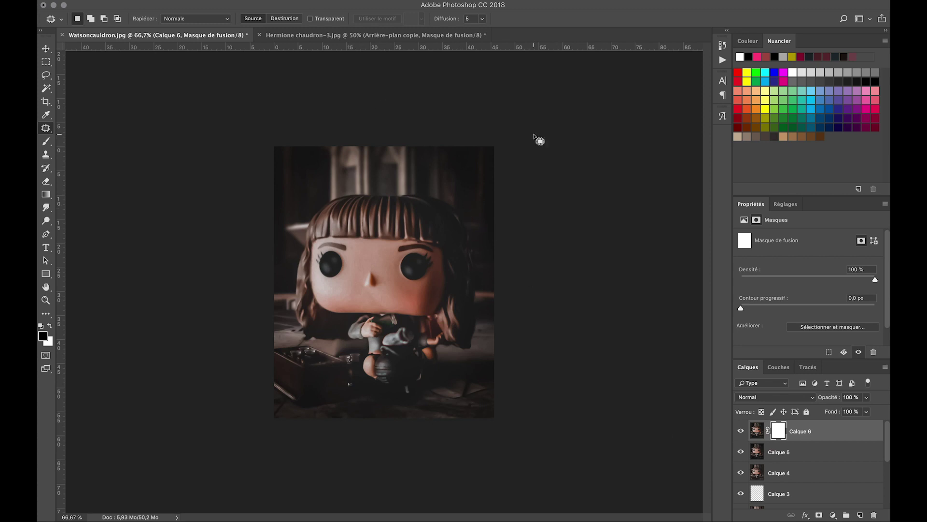
- Invert Calque 6's mask to black and paint it white over the face with a 125 brush
key("ctrl+i")
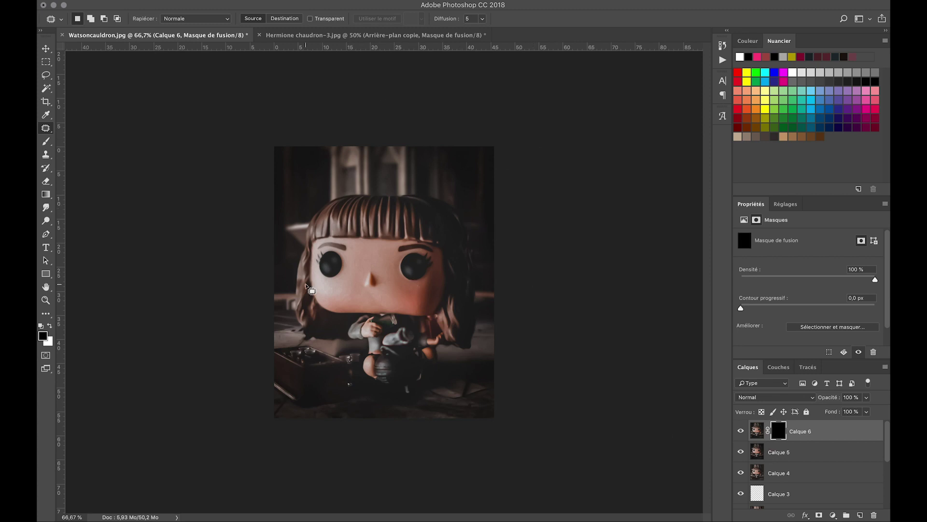
key("b")
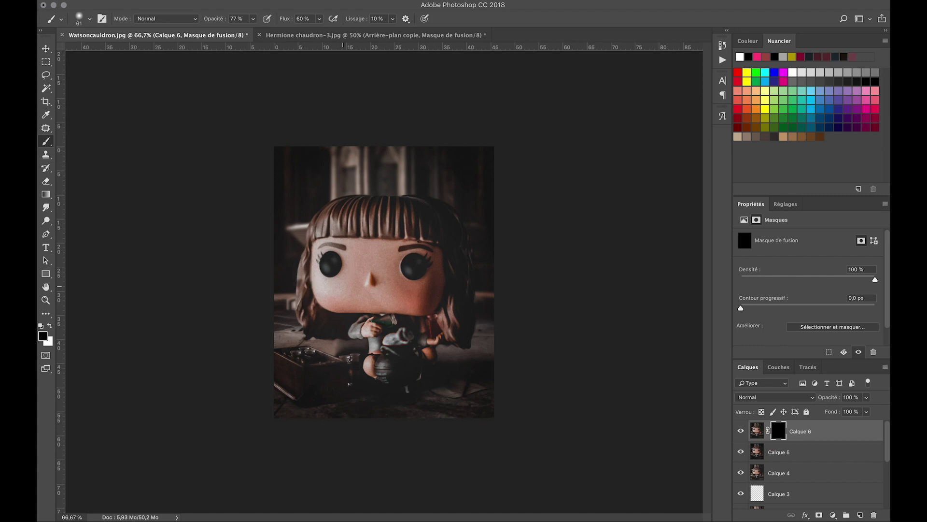
left_click_drag(347, 281, 367, 281)
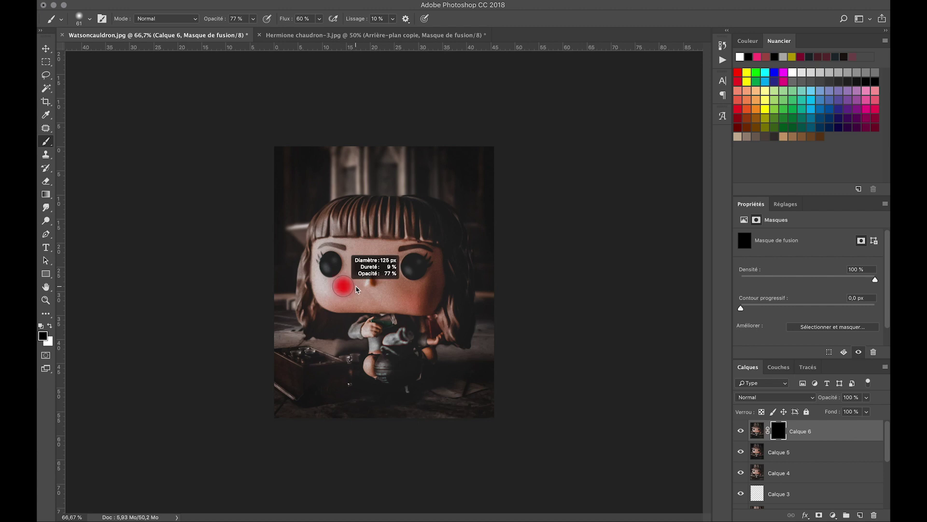
left_click(50, 326)
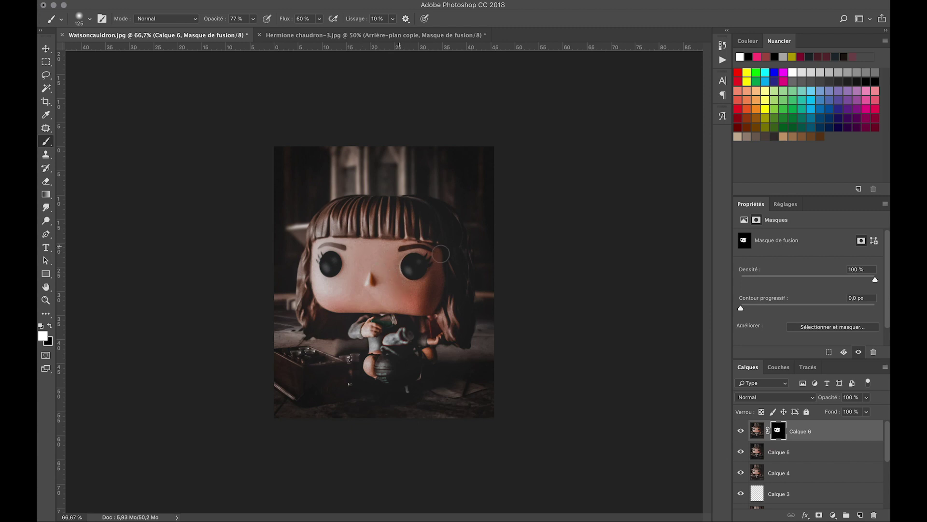
left_click_drag(395, 245, 412, 288)
left_click_drag(831, 443, 831, 437)
- Stamp visible layers into Calque 7, zoom to 200% and patch the blemish below the nose
key("ctrl+alt+shift+e")
key("ctrl+1")
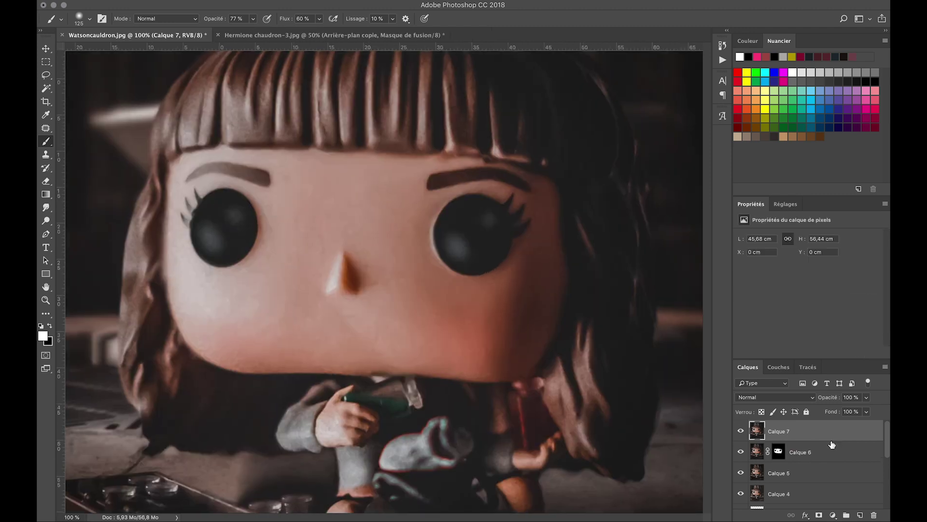
key("ctrl+plus")
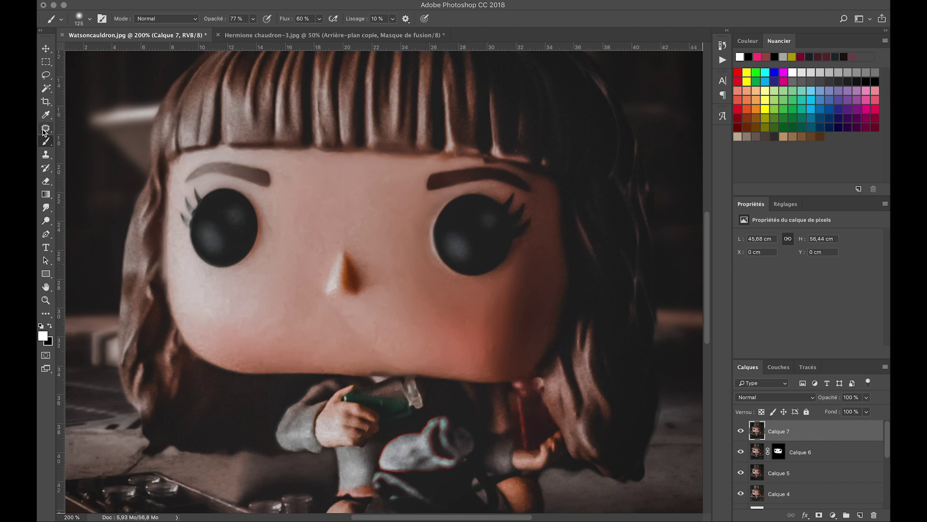
left_click(45, 130)
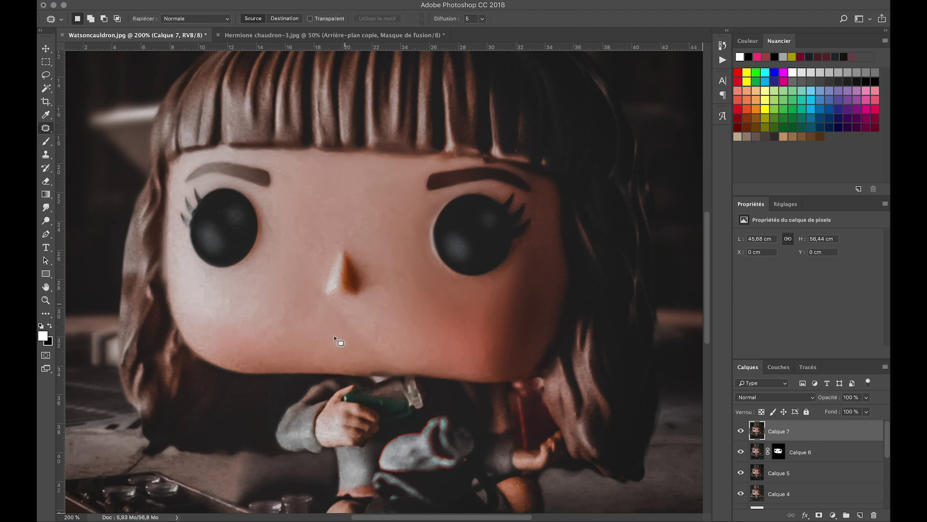
left_click_drag(334, 337, 356, 332)
key("ctrl+d")
- Patch away two spots on the cauldron
scroll(419, 305, "down", 3)
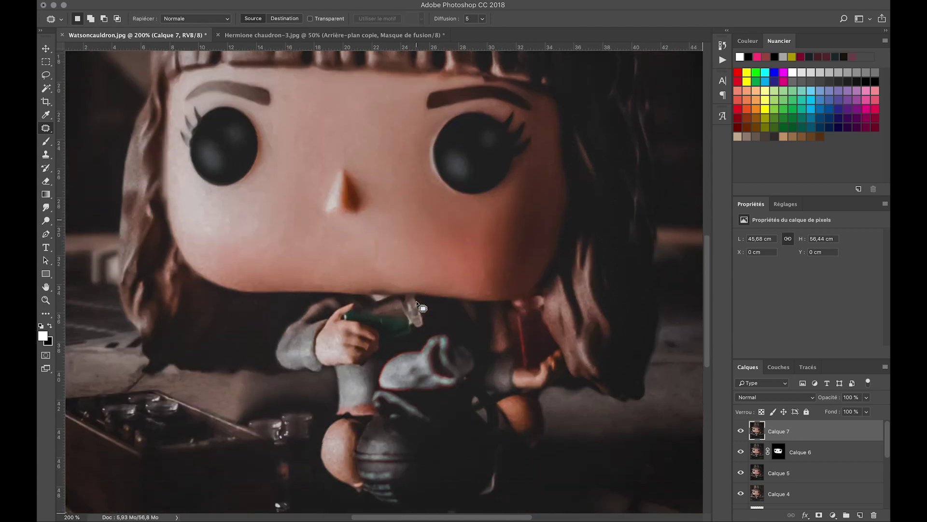
scroll(419, 306, "down", 5)
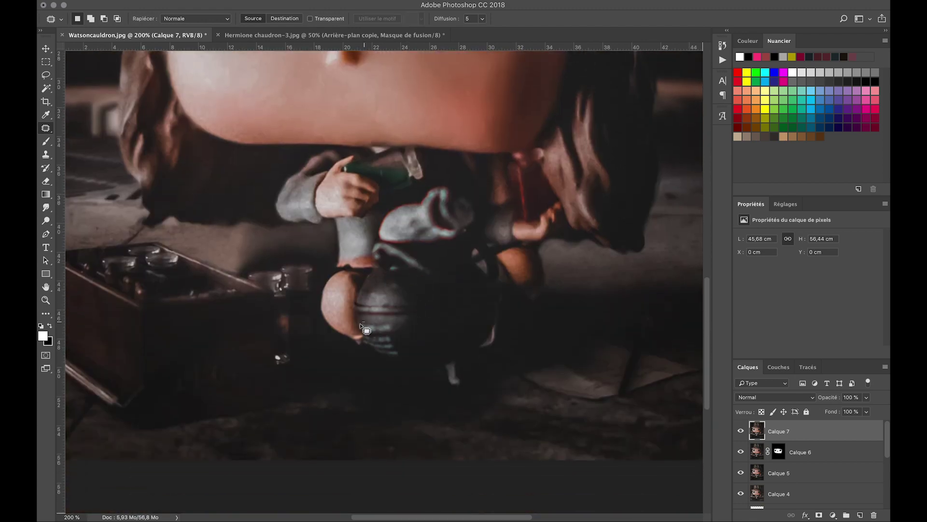
mouse_move(364, 328)
left_mouse_down()
mouse_move(393, 333)
mouse_move(395, 293)
left_mouse_up()
mouse_move(366, 329)
left_mouse_down()
mouse_move(391, 336)
mouse_move(385, 358)
mouse_move(381, 336)
mouse_move(406, 340)
mouse_move(406, 365)
left_mouse_up()
key("ctrl+d")
key("ctrl+d")
- Burn the cauldron's lower edge with the Burn tool
left_click(45, 221)
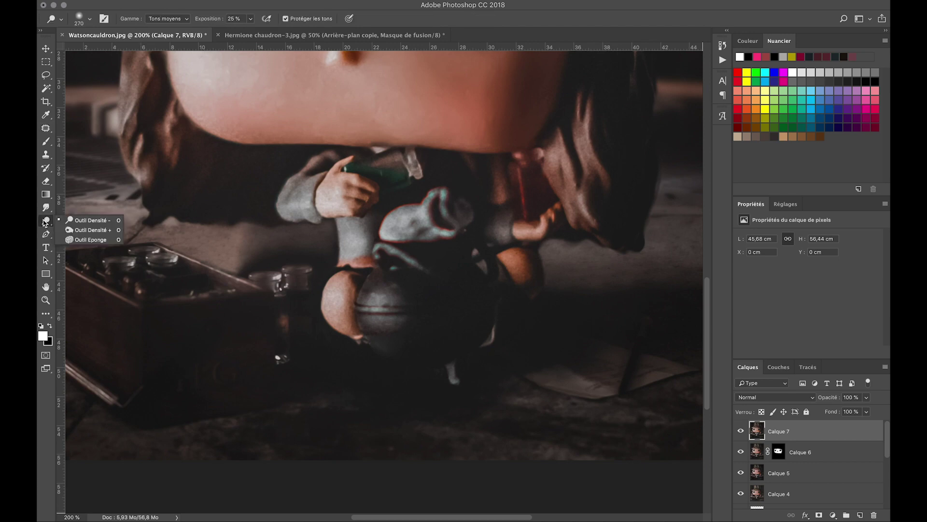
left_click(69, 231)
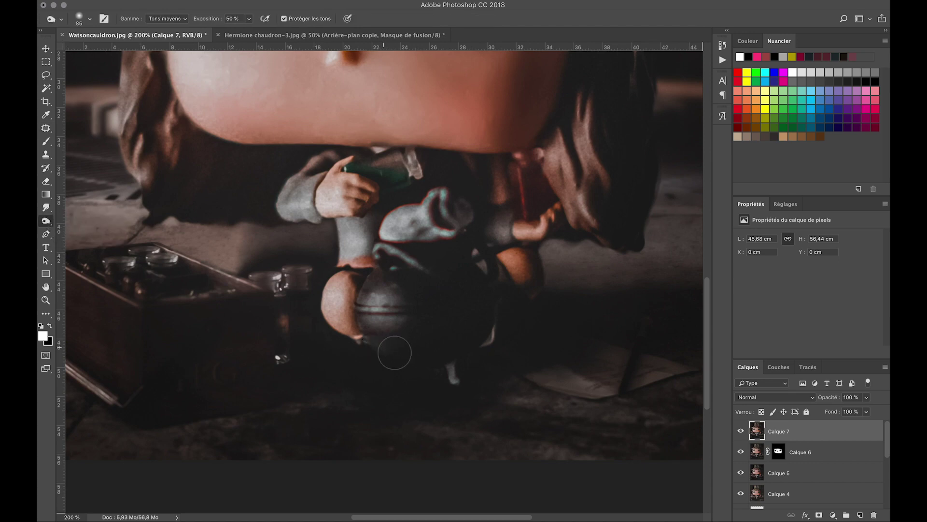
left_click_drag(394, 352, 362, 351)
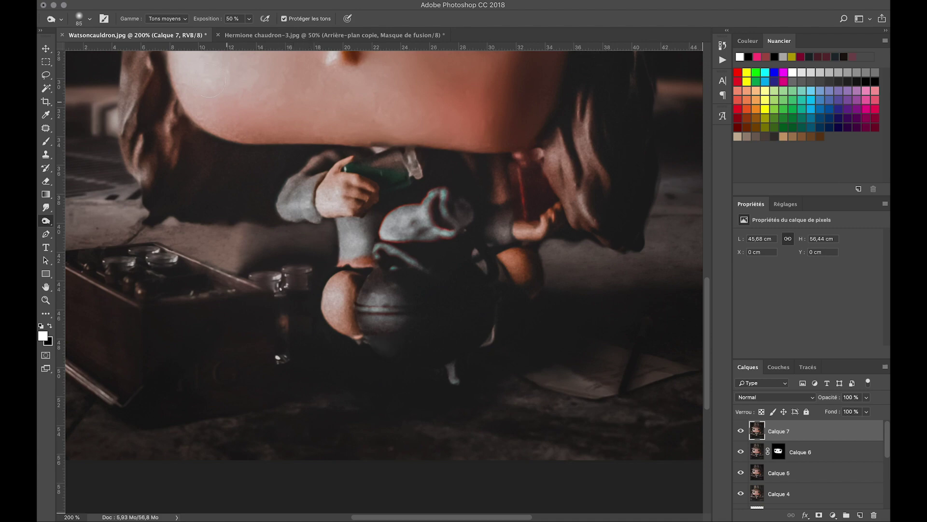
- Deepen the shadow beneath the cauldron with the Burn range set to Shadows
left_click(180, 21)
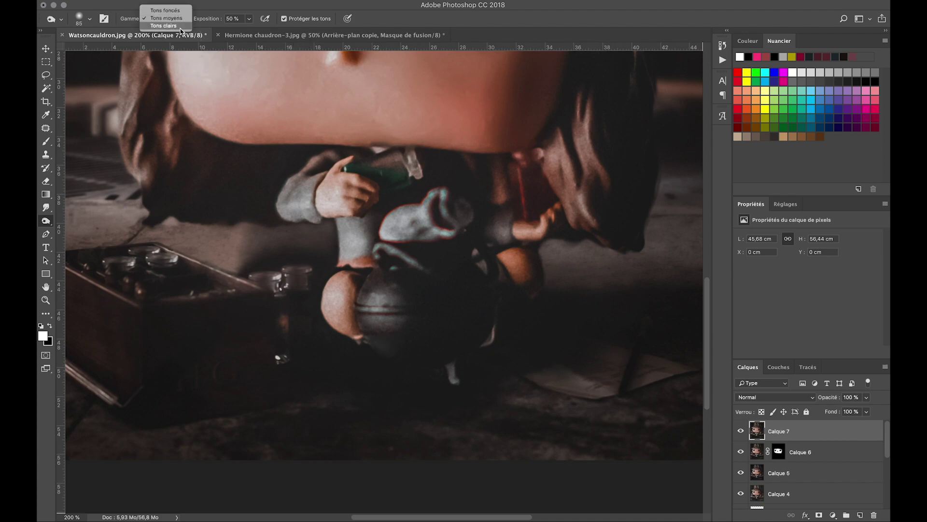
left_click(164, 10)
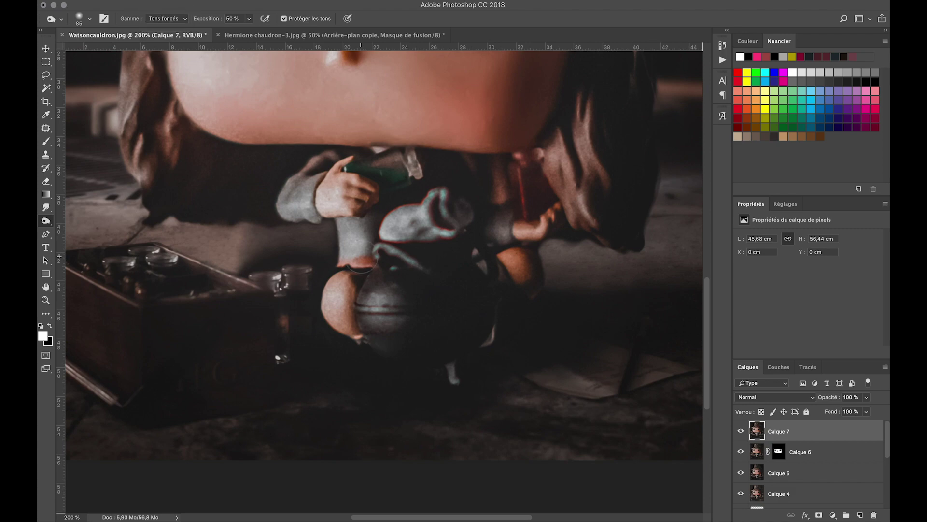
left_click_drag(405, 348, 393, 341)
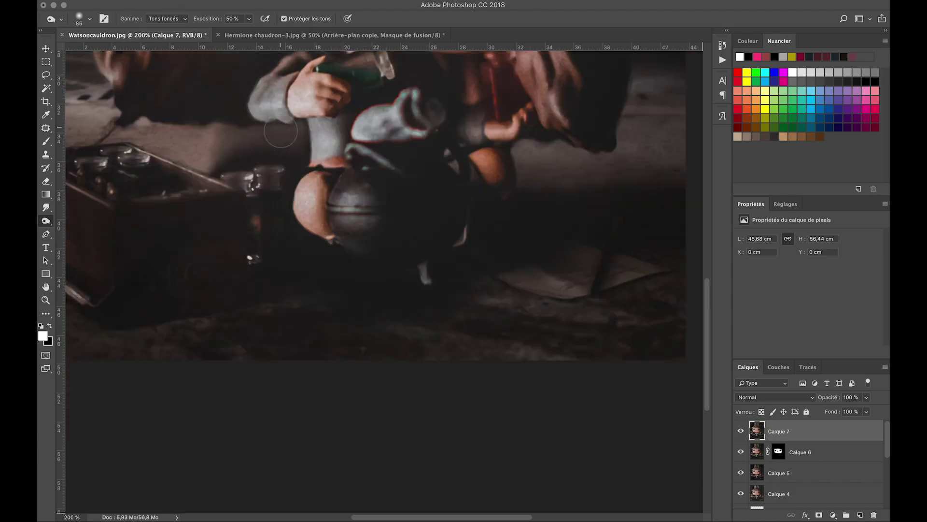
scroll(283, 140, "down", 5)
scroll(280, 130, "down", 2)
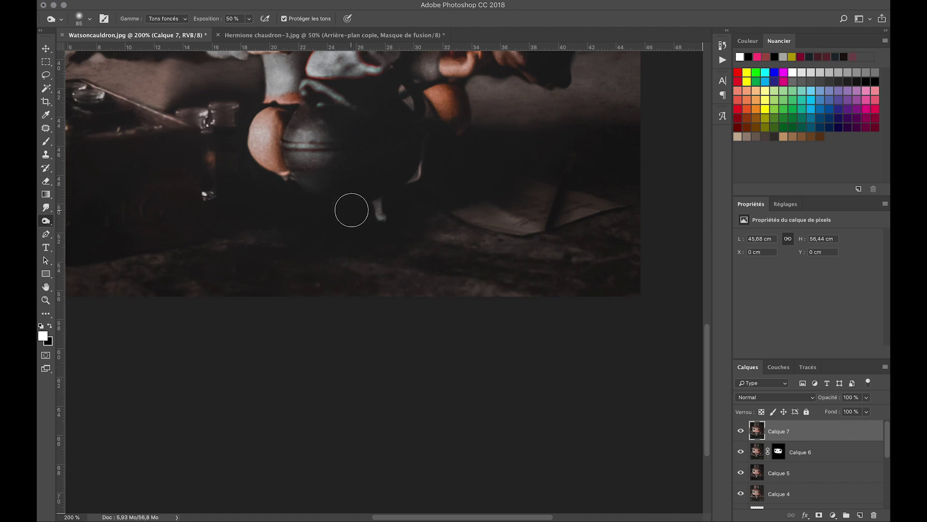
key("s")
left_click(291, 188, "alt")
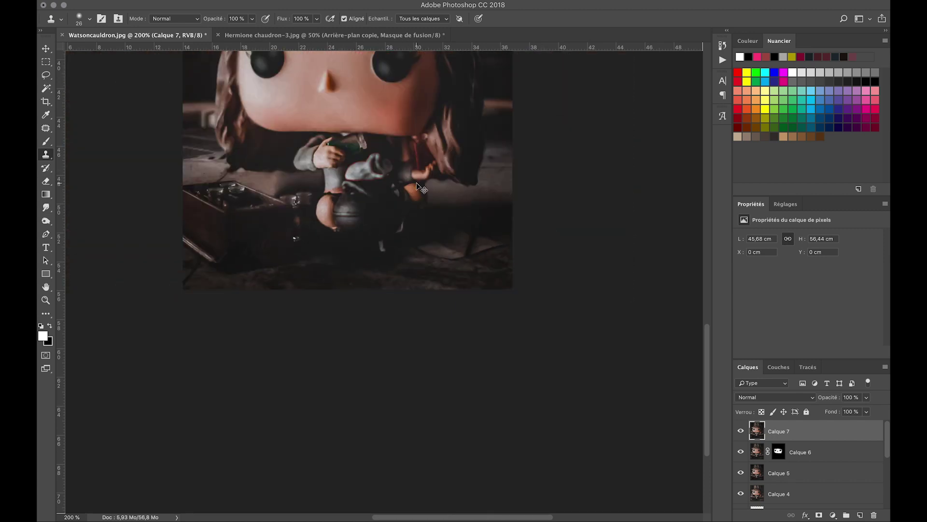
key("ctrl+minus")
key("ctrl+minus")
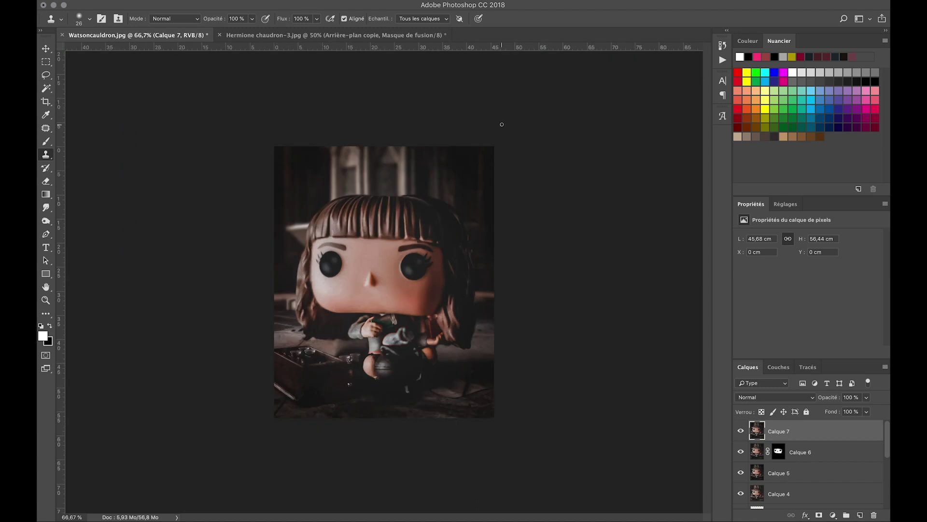